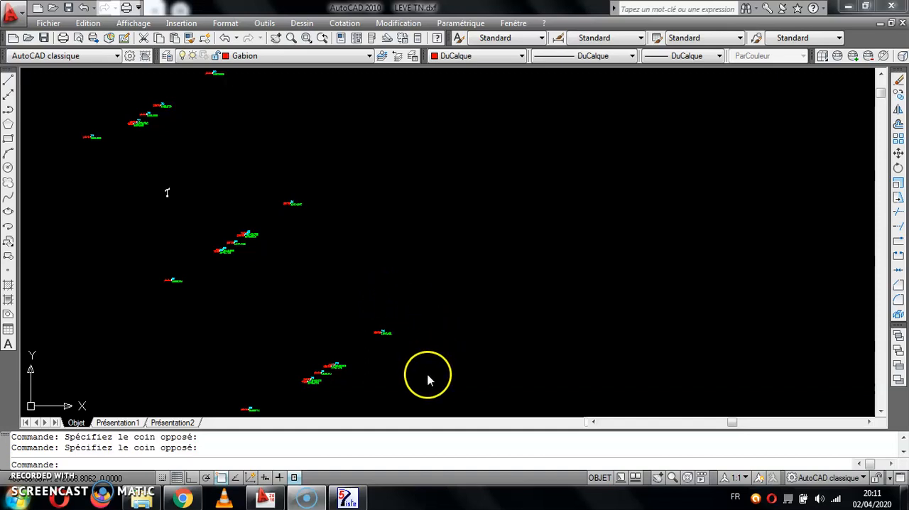
# Switch to Piste for a look at its main window and return to the AutoCAD drawing.
pyautogui.moveTo(348, 496)
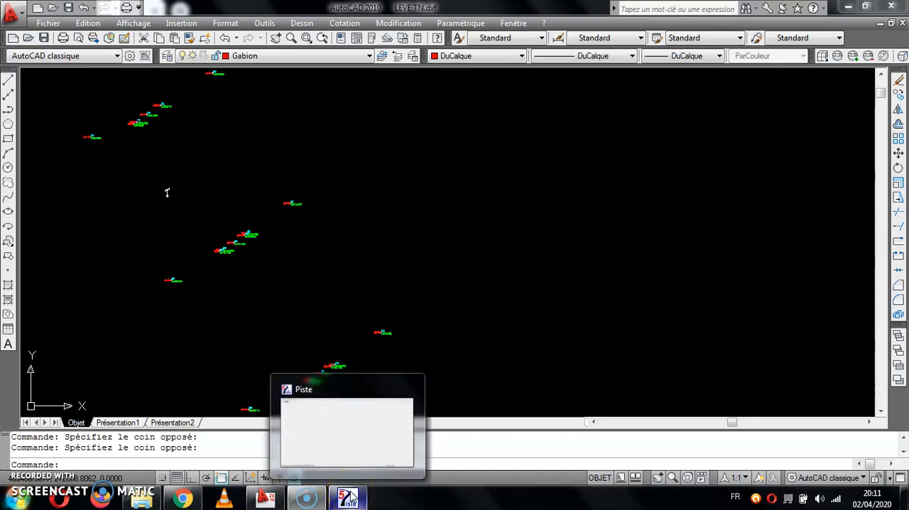
pyautogui.click(353, 500)
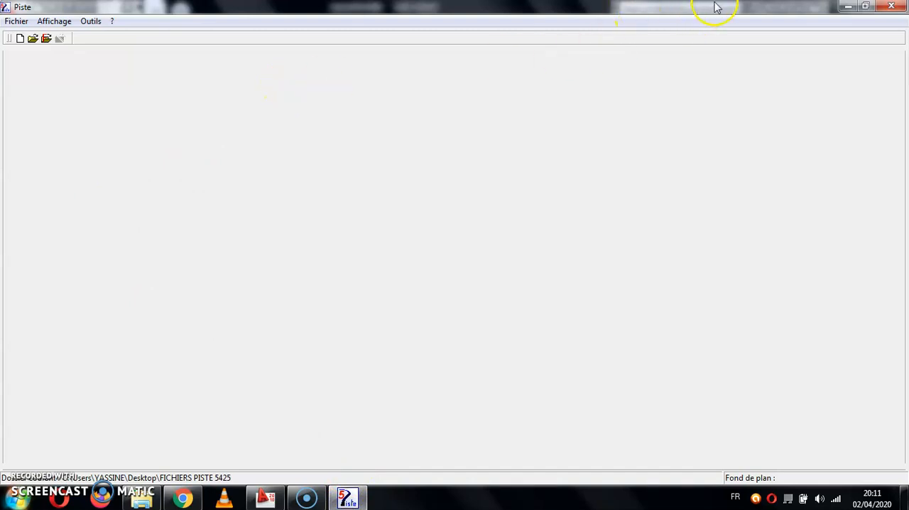
pyautogui.click(847, 7)
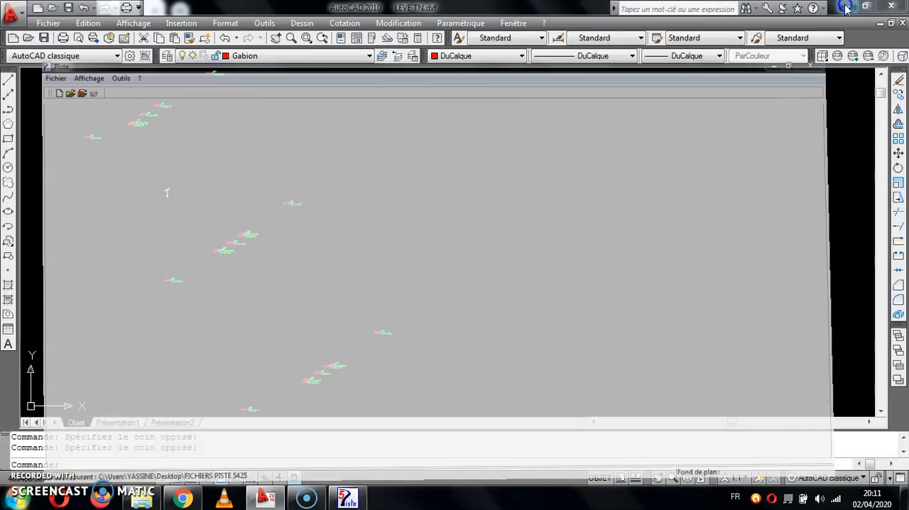
# Examine the overall layout of the survey points in the LEVE TN.dxf drawing.
pyautogui.click(654, 132)
pyautogui.click(688, 186)
pyautogui.scroll(-5, 593, 246)
pyautogui.click(584, 153)
pyautogui.click(659, 200)
pyautogui.scroll(-5, 660, 203)
pyautogui.scroll(5, 597, 192)
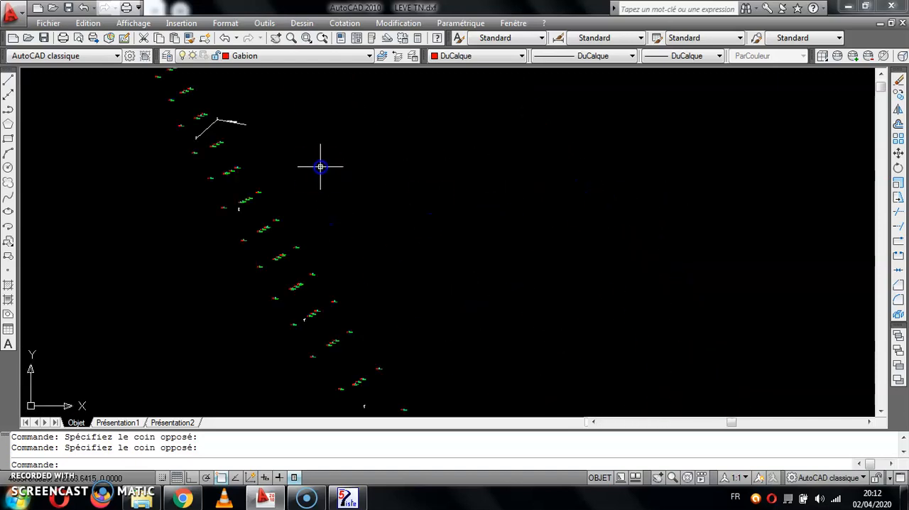
pyautogui.scroll(-4, 314, 198)
pyautogui.scroll(5, 321, 201)
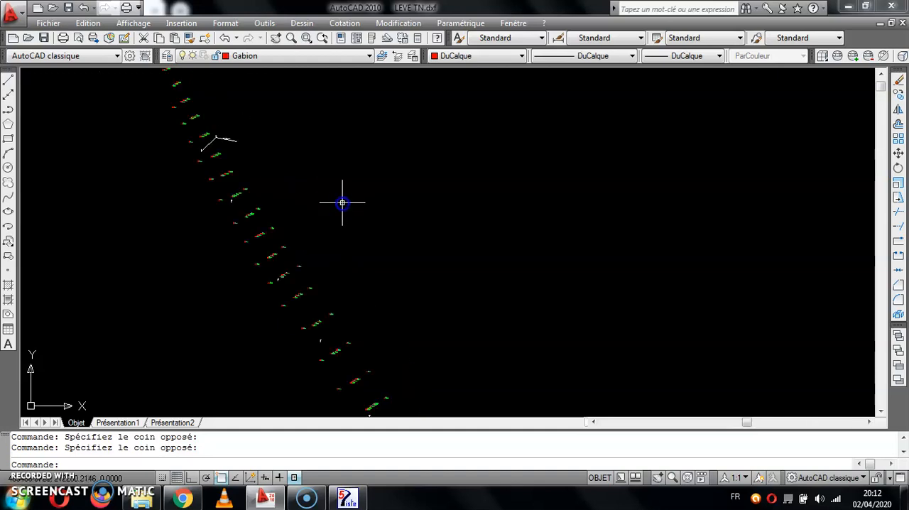
pyautogui.scroll(3, 301, 198)
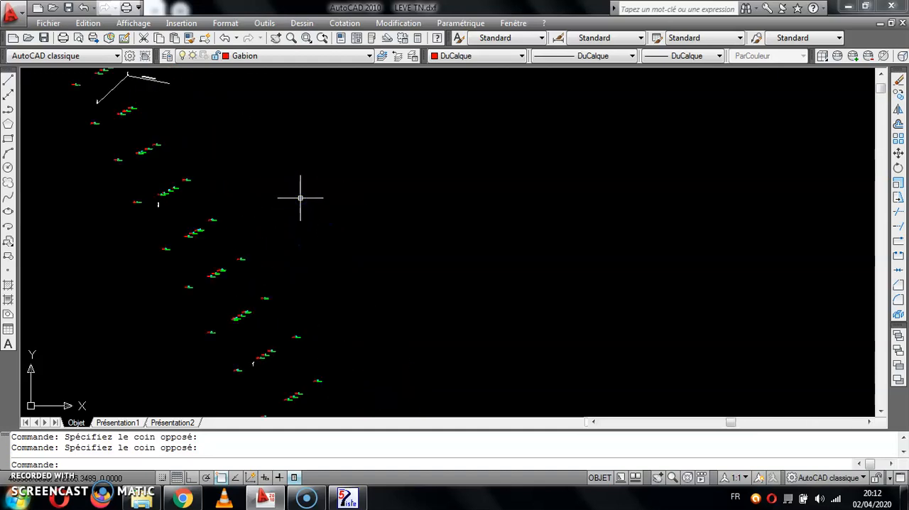
pyautogui.scroll(-4, 300, 198)
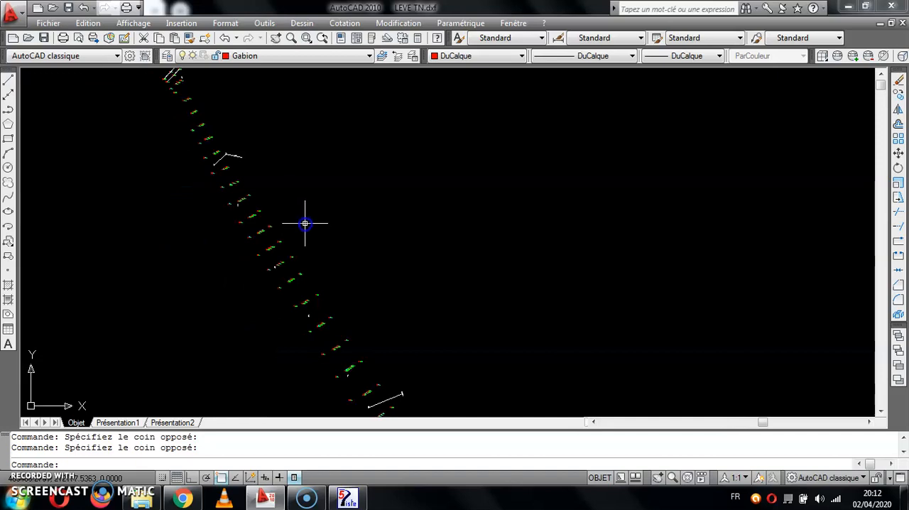
pyautogui.scroll(3, 306, 223)
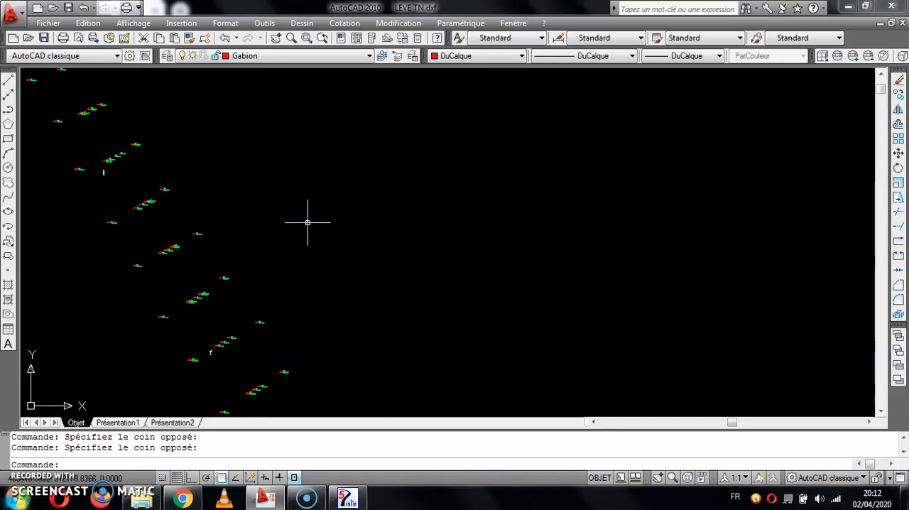
pyautogui.scroll(-5, 298, 225)
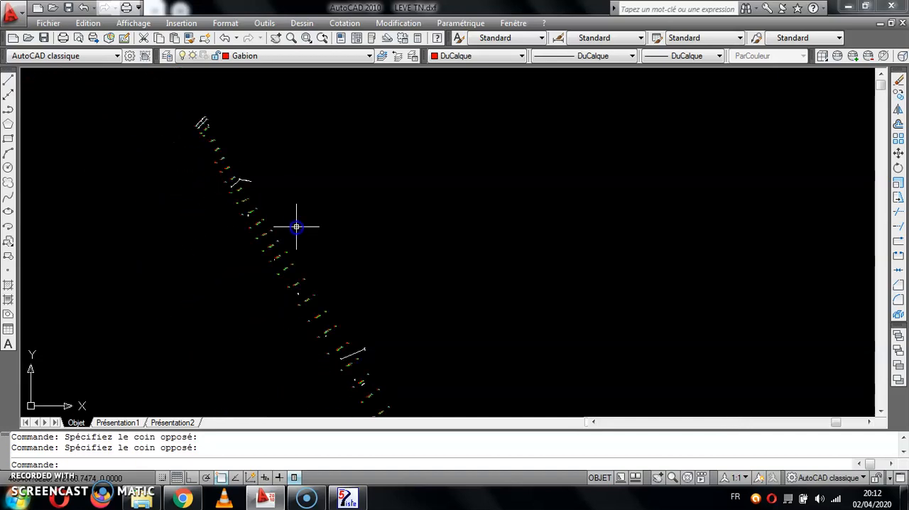
pyautogui.scroll(4, 231, 172)
pyautogui.moveTo(302, 188); pyautogui.dragTo(438, 193, button='middle')
pyautogui.scroll(-3, 405, 192)
pyautogui.scroll(4, 414, 234)
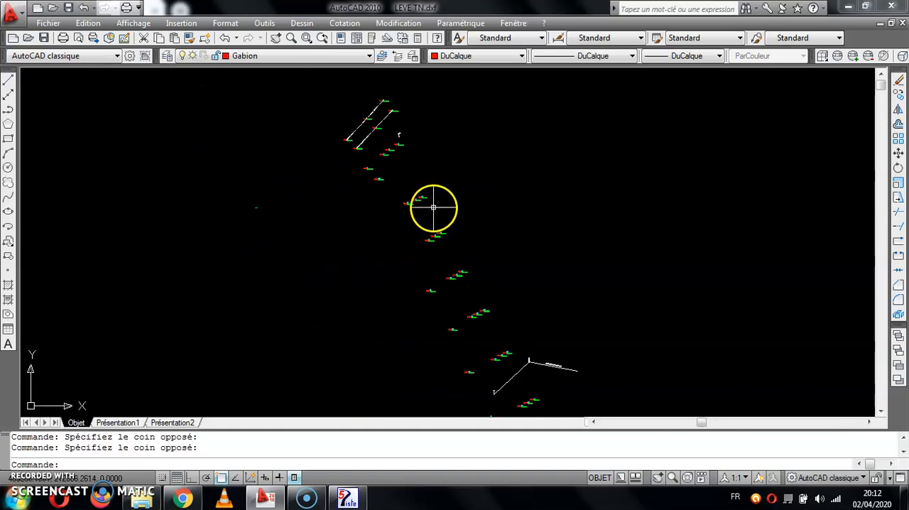
# Inspect the code, number and elevation labels of the survey points around point 15.
pyautogui.scroll(3, 433, 207)
pyautogui.scroll(4, 440, 186)
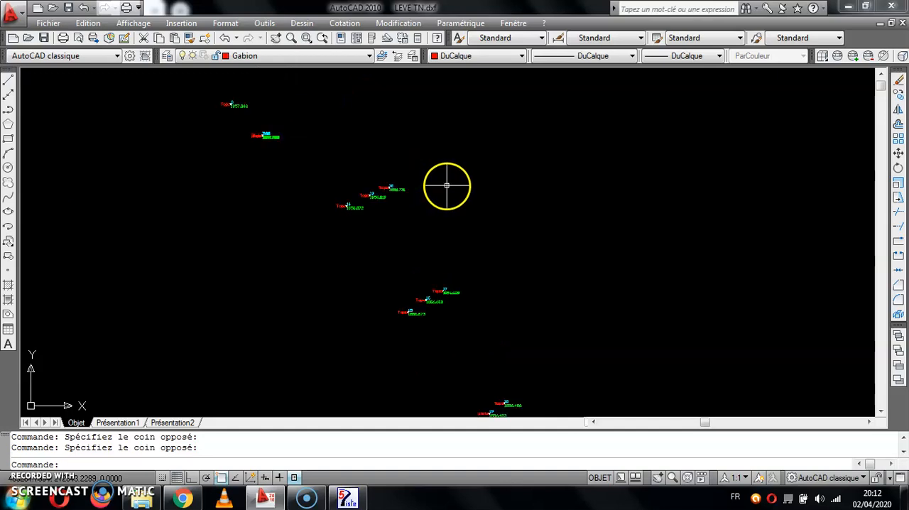
pyautogui.scroll(-5, 445, 174)
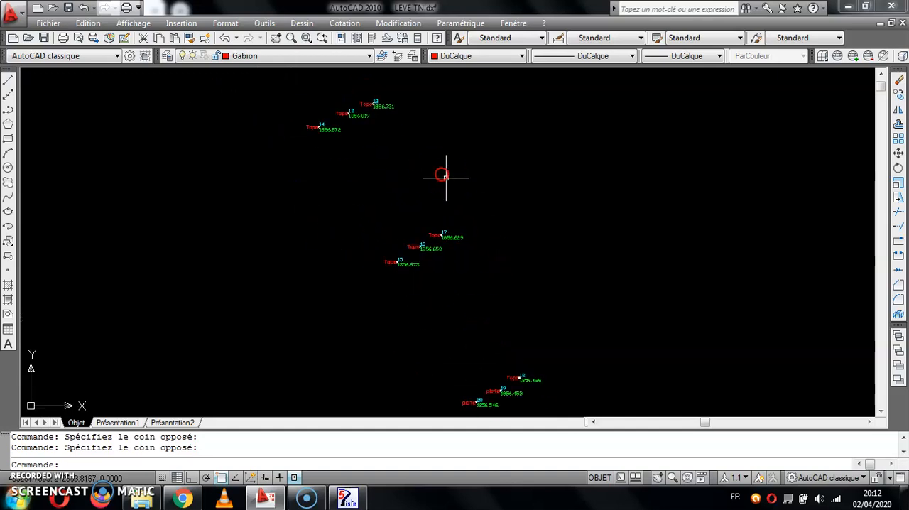
pyautogui.scroll(8, 396, 211)
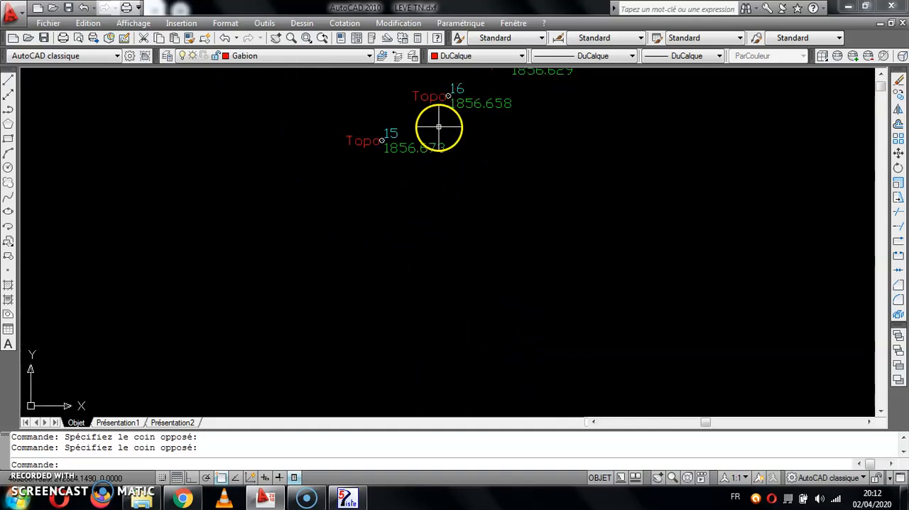
pyautogui.scroll(2, 390, 150)
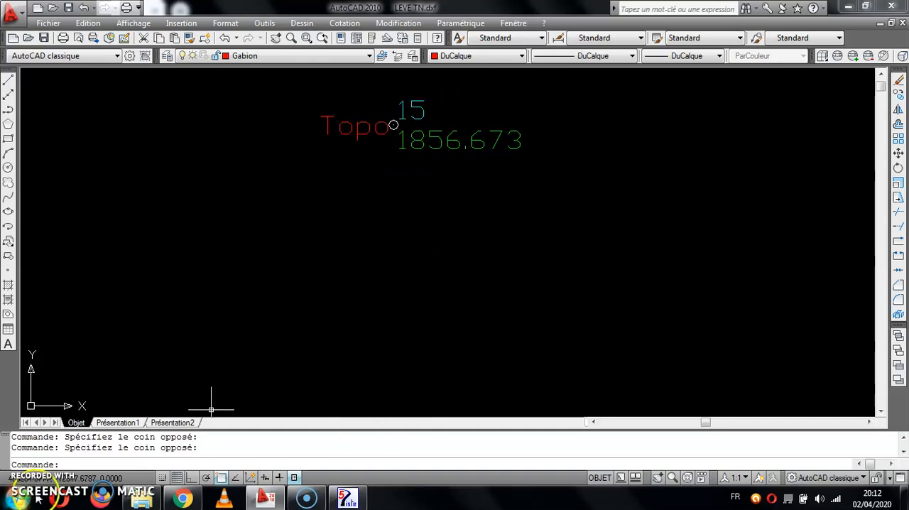
pyautogui.scroll(-6, 403, 267)
pyautogui.scroll(-4, 456, 261)
pyautogui.moveTo(457, 262); pyautogui.dragTo(386, 197, button='middle')
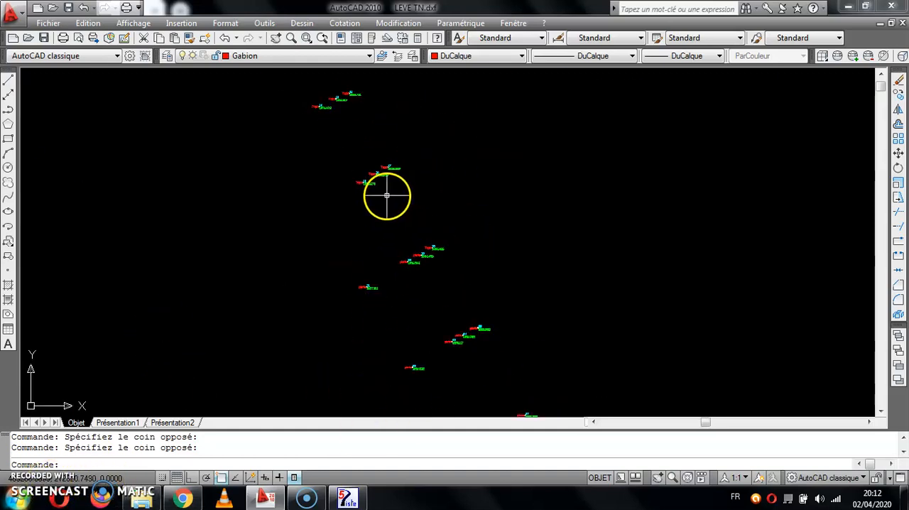
# Examine the "Ligne electrique MT" line and the survey points surrounding it.
pyautogui.moveTo(448, 234); pyautogui.dragTo(370, 114, button='middle')
pyautogui.scroll(-2, 458, 213)
pyautogui.moveTo(459, 212); pyautogui.dragTo(418, 142, button='middle')
pyautogui.scroll(6, 448, 208)
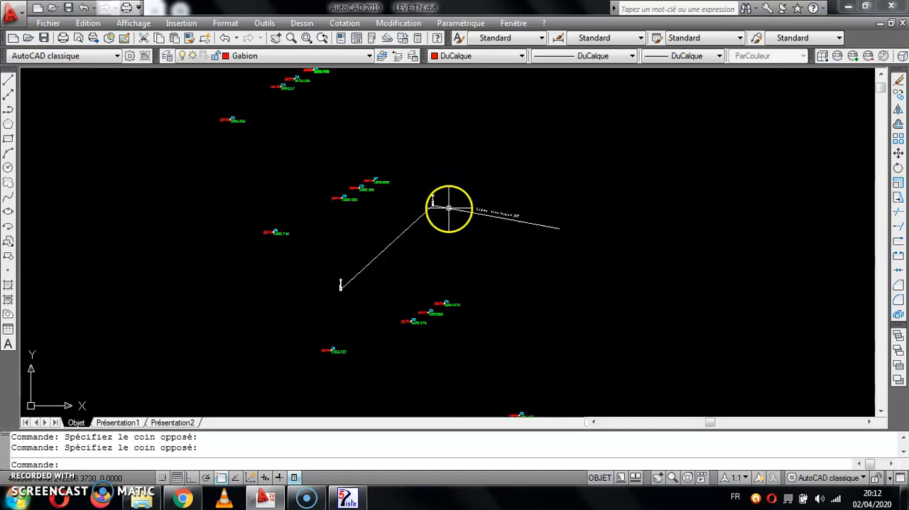
pyautogui.click(456, 175)
pyautogui.moveTo(462, 235); pyautogui.dragTo(518, 155, button='middle')
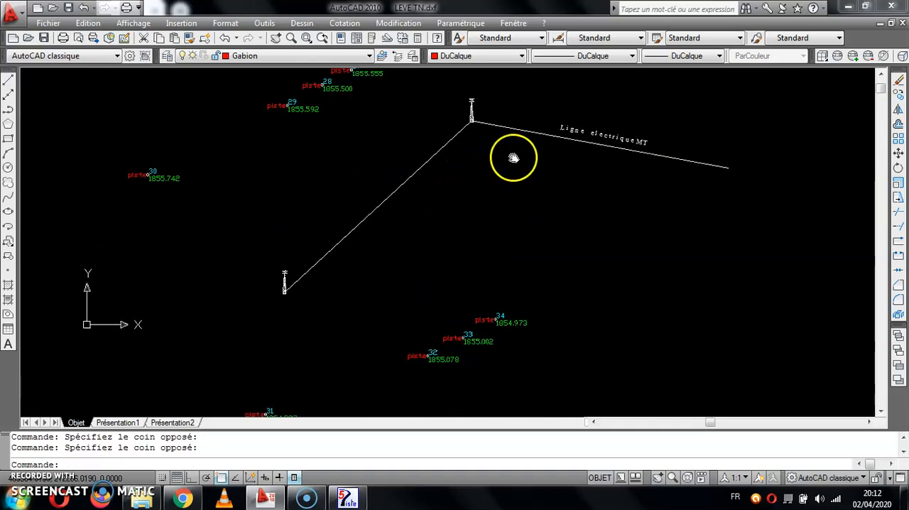
pyautogui.click(485, 165)
# Inspect the pylon symbols near point 41 and at the power line's end, along with the neighbouring survey points.
pyautogui.scroll(-2, 531, 186)
pyautogui.moveTo(521, 220); pyautogui.dragTo(523, 177, button='middle')
pyautogui.scroll(3, 523, 177)
pyautogui.scroll(-8, 522, 164)
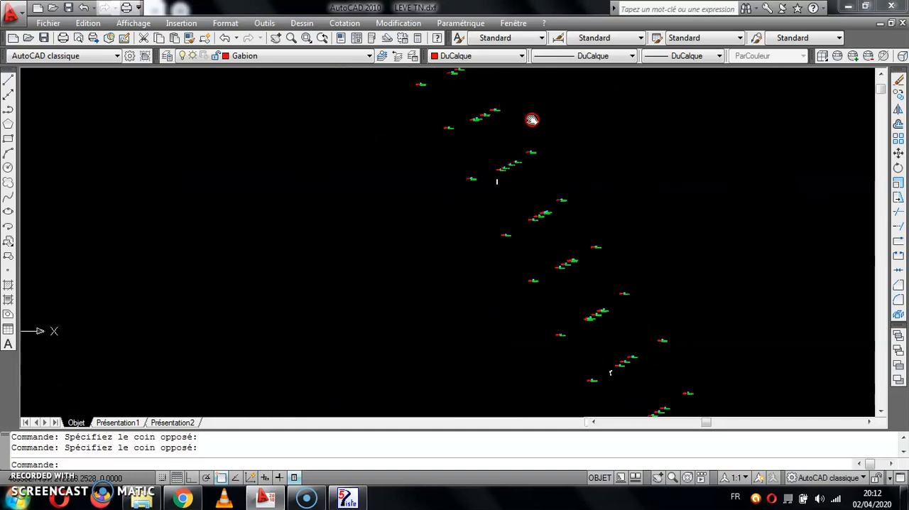
pyautogui.scroll(5, 557, 245)
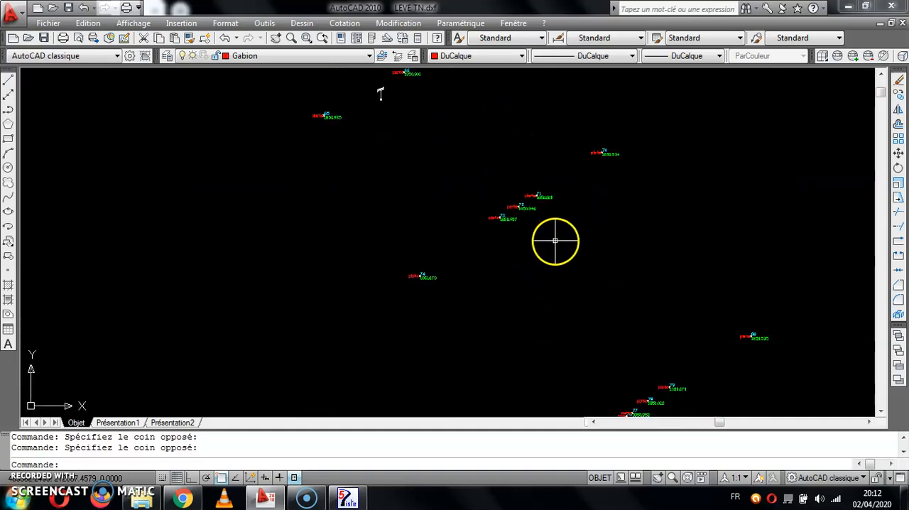
pyautogui.scroll(-6, 588, 305)
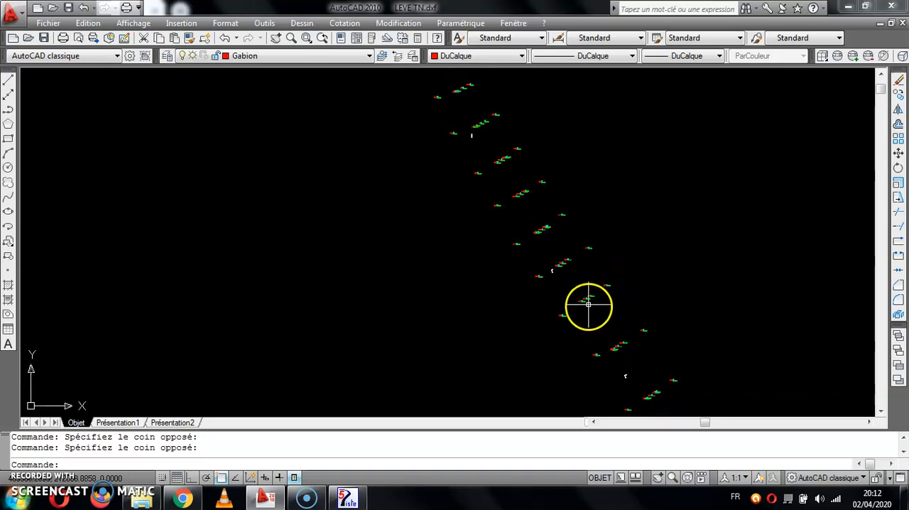
pyautogui.moveTo(486, 177); pyautogui.dragTo(505, 261, button='middle')
pyautogui.scroll(3, 500, 217)
pyautogui.scroll(3, 488, 224)
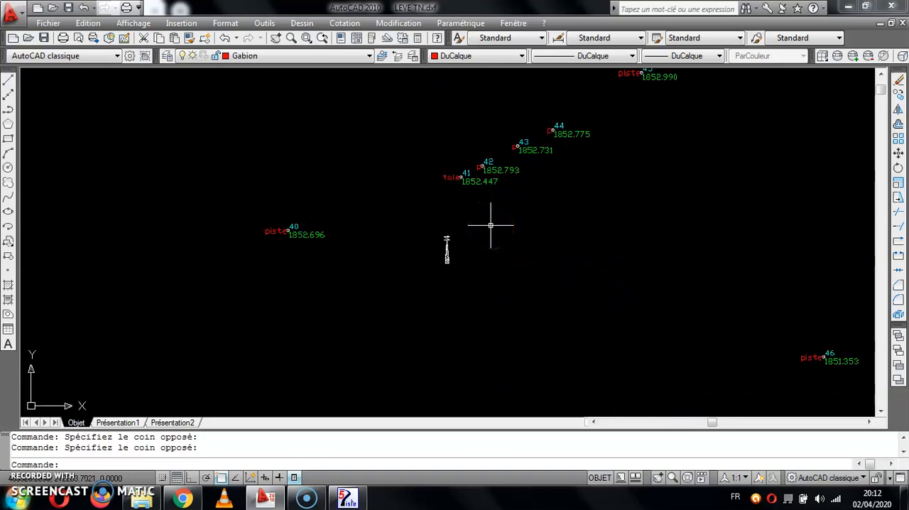
pyautogui.scroll(3, 465, 238)
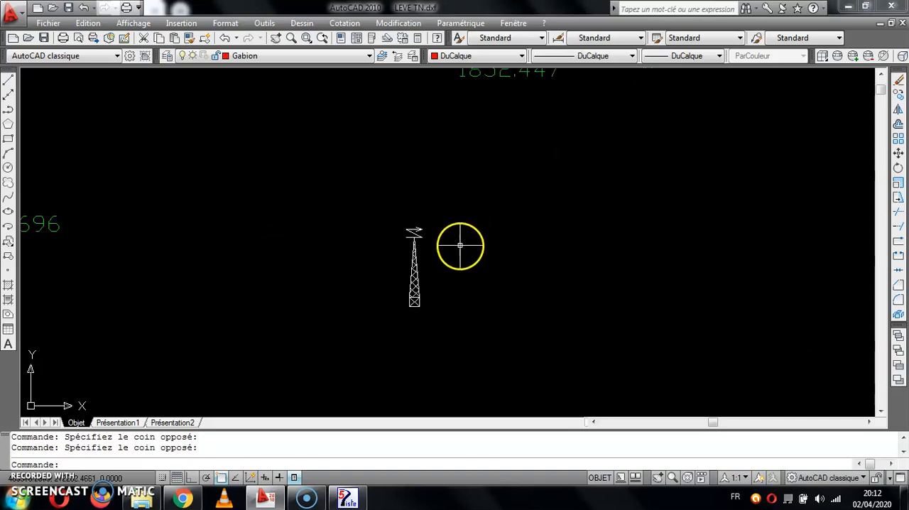
pyautogui.scroll(-3, 511, 206)
pyautogui.scroll(-3, 522, 242)
pyautogui.moveTo(517, 260)
pyautogui.mouseDown(button='middle')
pyautogui.moveTo(428, 184)
pyautogui.moveTo(544, 202)
pyautogui.mouseUp(button='middle')
pyautogui.scroll(3, 399, 191)
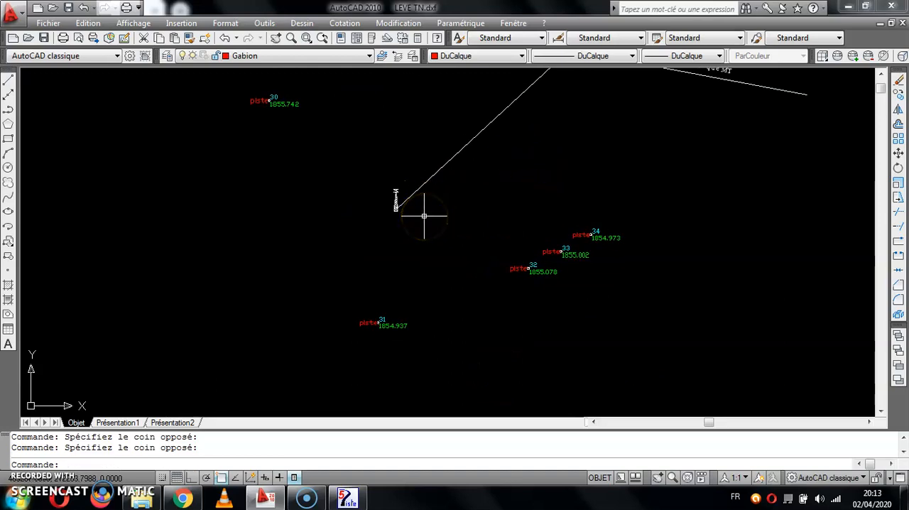
pyautogui.scroll(-3, 497, 184)
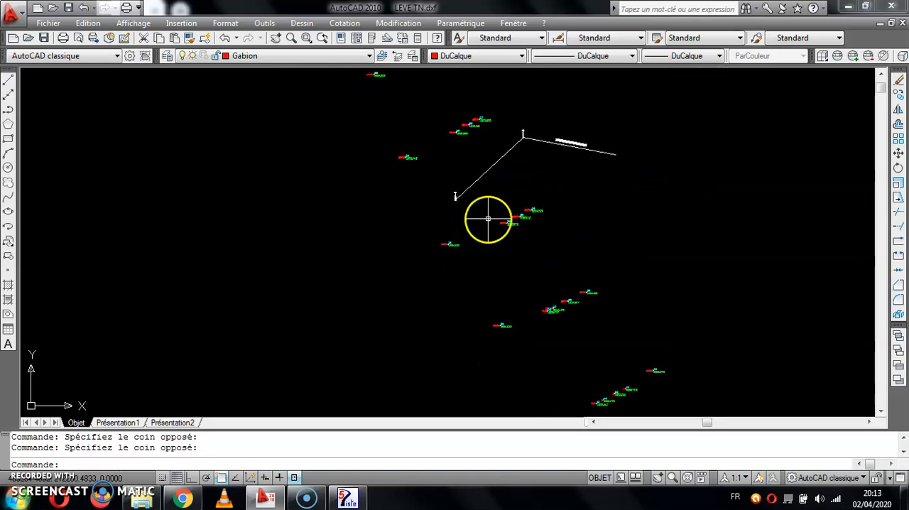
pyautogui.scroll(3, 466, 213)
pyautogui.scroll(2, 465, 212)
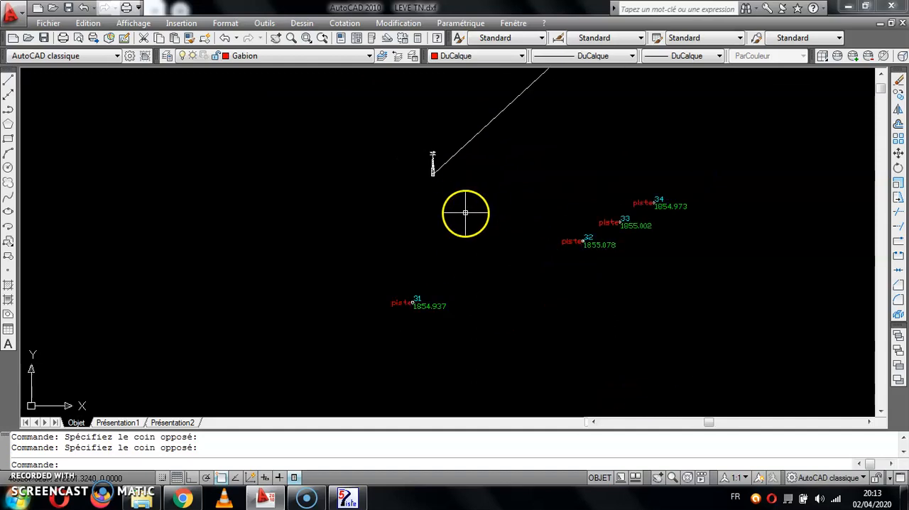
pyautogui.scroll(3, 466, 173)
pyautogui.scroll(-5, 469, 178)
# Delete the power line polyline and its "Ligne electrique MT" text label.
pyautogui.click(480, 191)
pyautogui.click(450, 169)
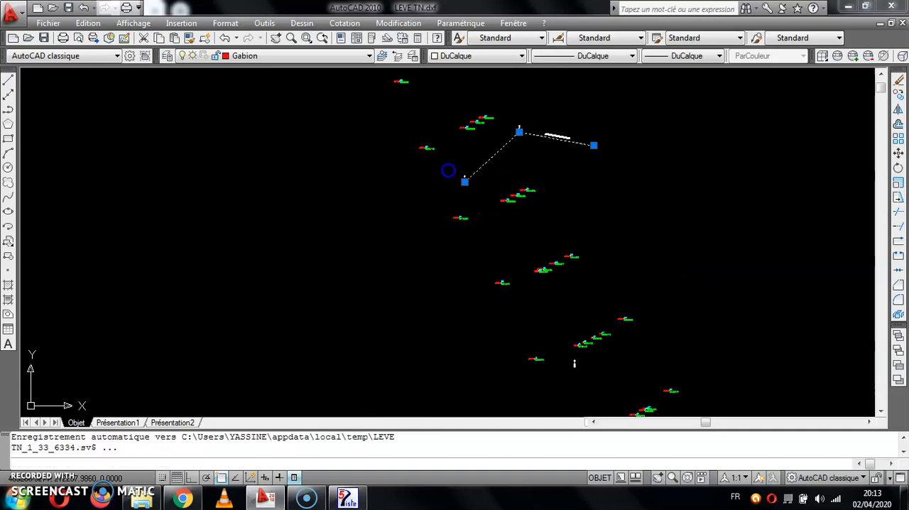
pyautogui.press('Delete')
pyautogui.click(570, 128)
pyautogui.click(544, 141)
pyautogui.press('Delete')
# Delete the pylon symbol left standing near the erased power line.
pyautogui.click(524, 117)
pyautogui.click(514, 140)
pyautogui.scroll(-3, 514, 140)
pyautogui.scroll(4, 561, 238)
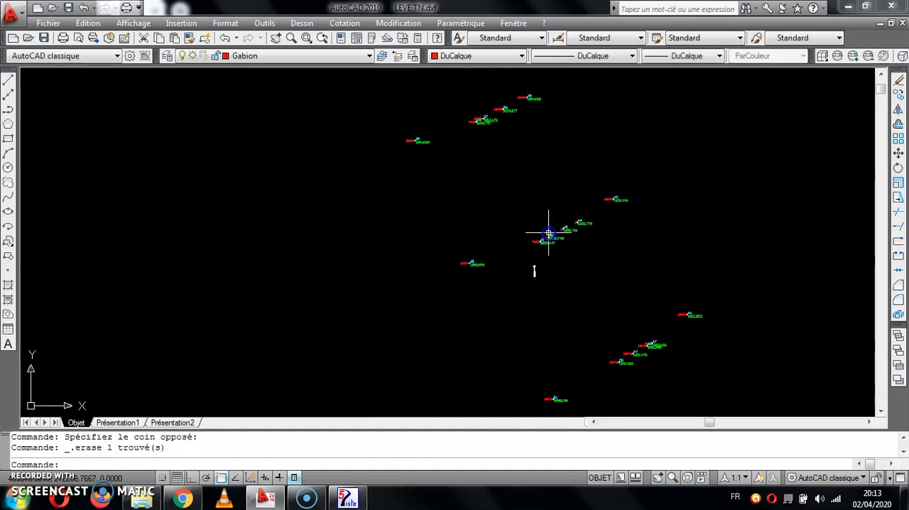
pyautogui.press('Delete')
# Delete two more pylon symbols farther along the strip of survey points.
pyautogui.scroll(-5, 525, 288)
pyautogui.moveTo(526, 289); pyautogui.dragTo(342, 185, button='middle')
pyautogui.moveTo(438, 308); pyautogui.dragTo(394, 169, button='middle')
pyautogui.scroll(5, 489, 272)
pyautogui.click(472, 181)
pyautogui.click(438, 220)
pyautogui.press('Delete')
pyautogui.click(324, 251)
pyautogui.click(292, 269)
pyautogui.press('Delete')
# Examine the rest of the surveyed strip for its overall course and remaining drawn objects.
pyautogui.scroll(-3, 449, 259)
pyautogui.moveTo(448, 260); pyautogui.dragTo(427, 230, button='middle')
pyautogui.scroll(-4, 517, 288)
pyautogui.moveTo(507, 279); pyautogui.dragTo(485, 197, button='middle')
pyautogui.moveTo(511, 245); pyautogui.dragTo(498, 175, button='middle')
pyautogui.scroll(-2, 539, 216)
pyautogui.scroll(2, 562, 246)
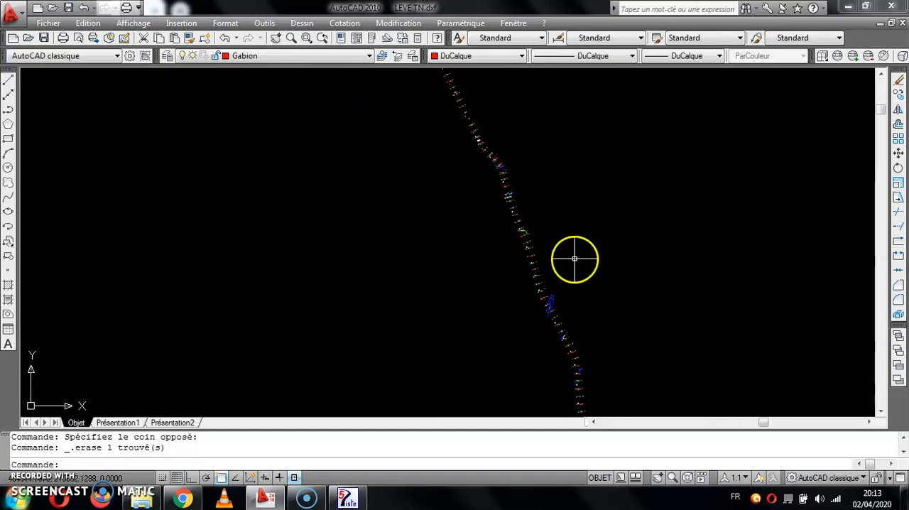
pyautogui.moveTo(510, 223); pyautogui.dragTo(552, 263, button='middle')
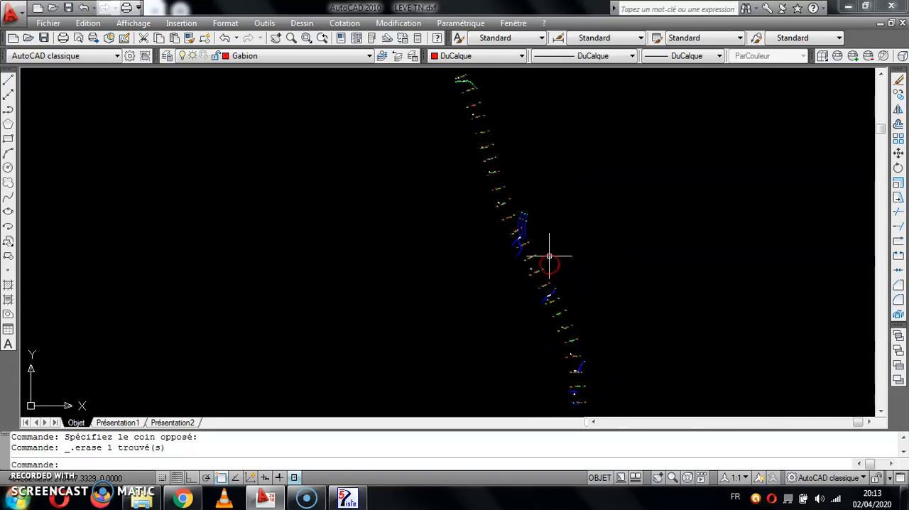
pyautogui.scroll(-3, 609, 206)
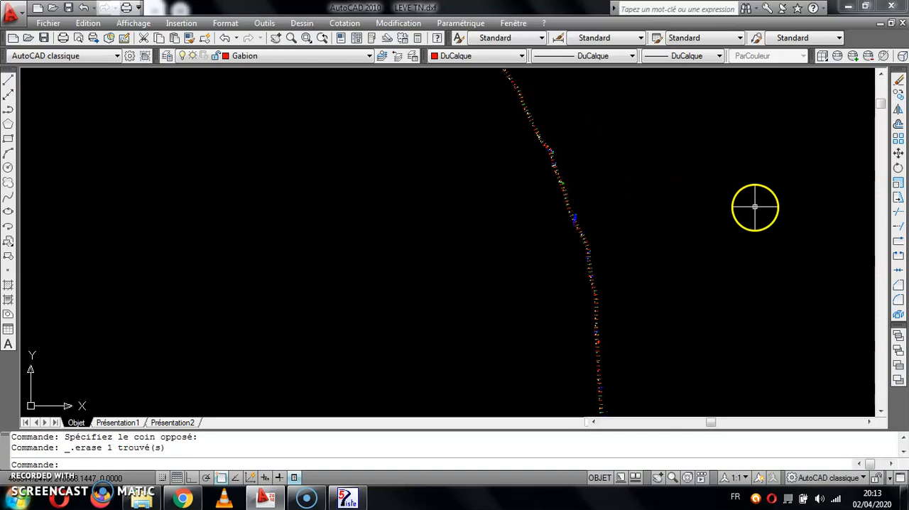
# Minimize the open windows and create a desktop folder named PROJET X.
pyautogui.click(848, 7)
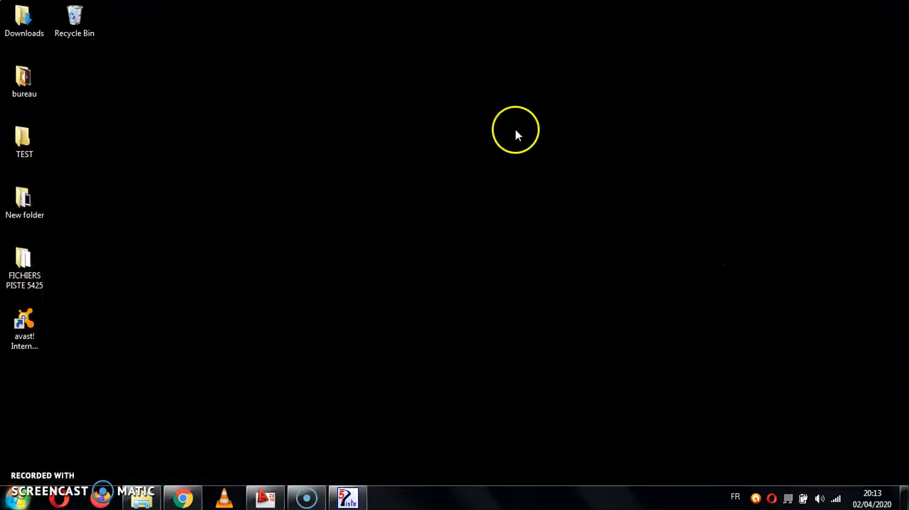
pyautogui.rightClick(514, 131)
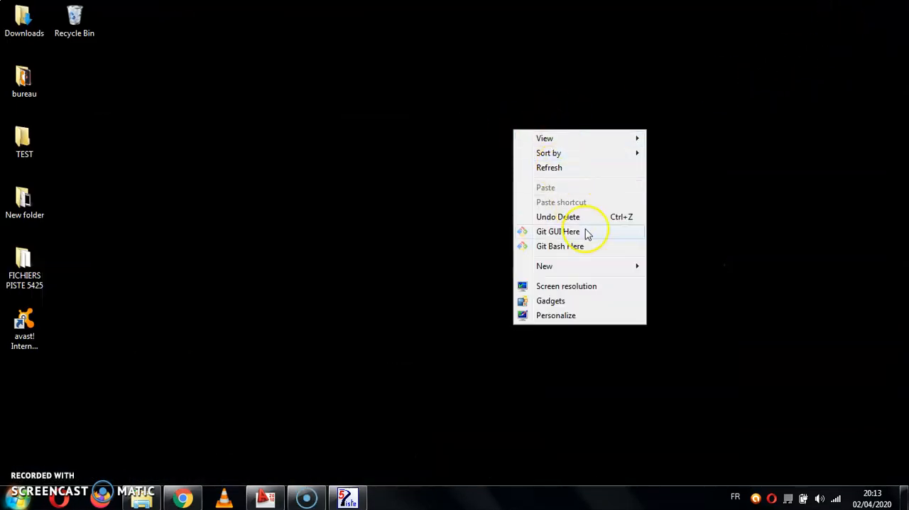
pyautogui.moveTo(581, 269)
pyautogui.click(674, 264)
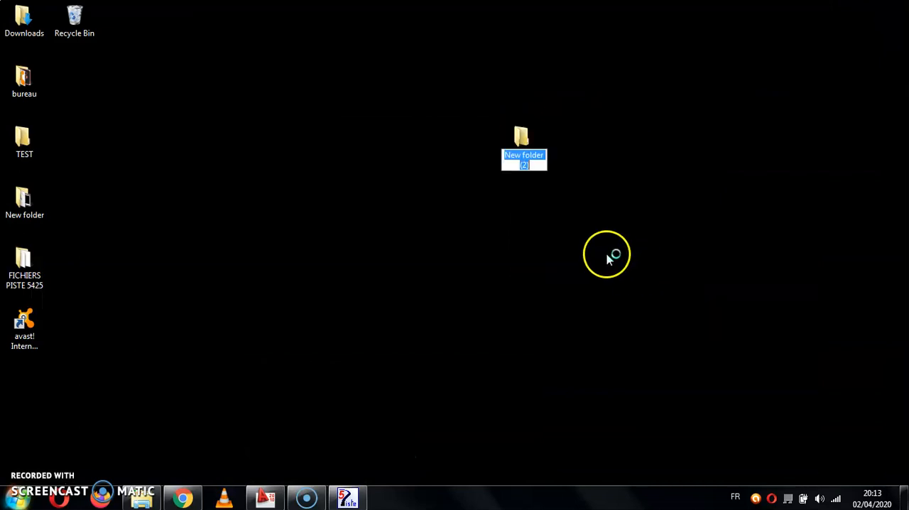
pyautogui.write('PROJET X')
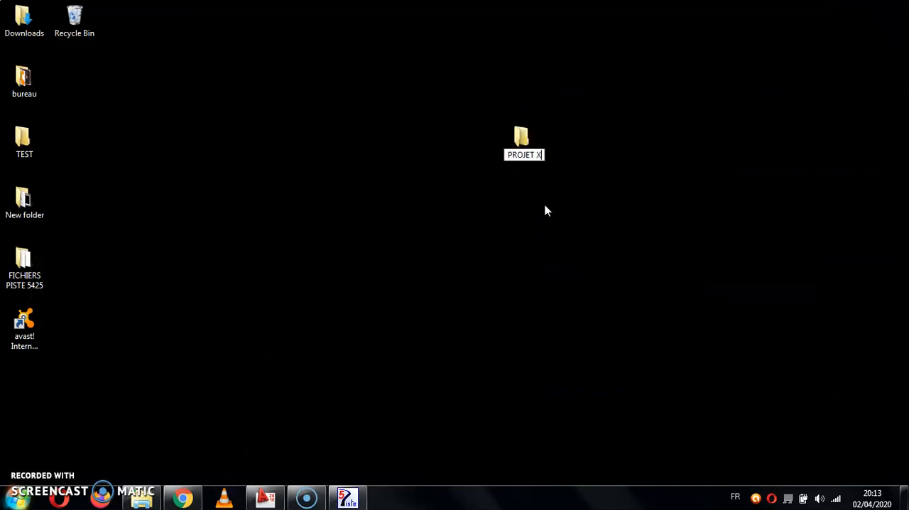
pyautogui.click(390, 223)
pyautogui.click(532, 136)
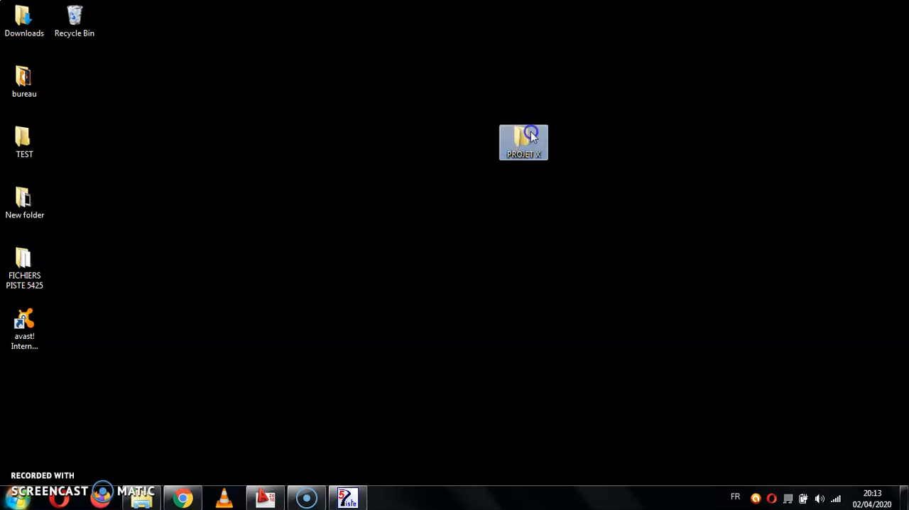
# Open the PROJET X folder and switch back to AutoCAD to show the whole surveyed strip.
pyautogui.doubleClick(531, 136)
pyautogui.click(265, 497)
pyautogui.scroll(-4, 179, 135)
pyautogui.moveTo(179, 136); pyautogui.dragTo(352, 218, button='middle')
pyautogui.click(410, 198)
pyautogui.click(425, 225)
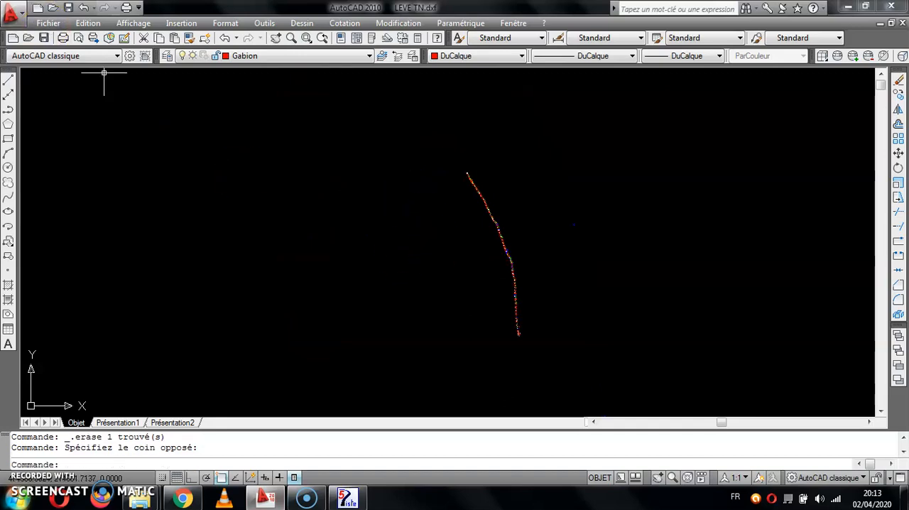
# Save the cleaned drawing as LEVE TN.dxf in DXF AutoCAD 2000/LT2000 format in the desktop PROJET X folder.
pyautogui.click(12, 13)
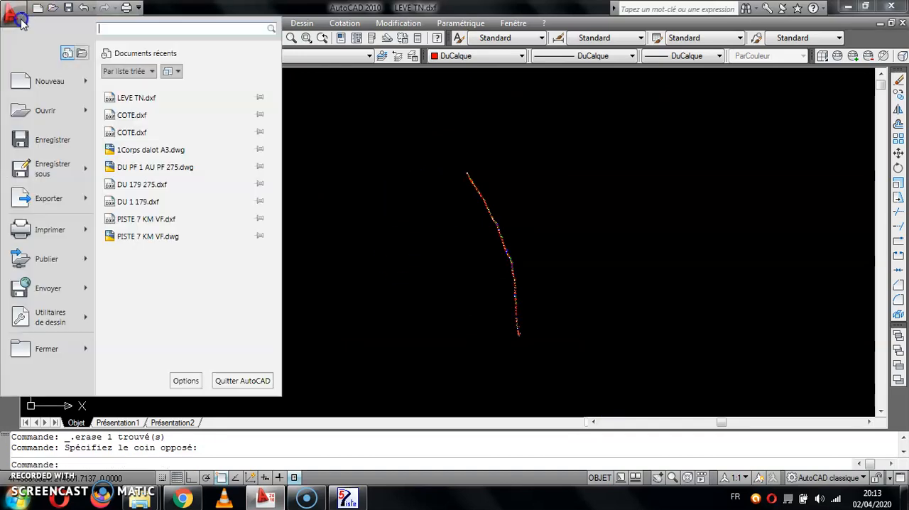
pyautogui.click(53, 183)
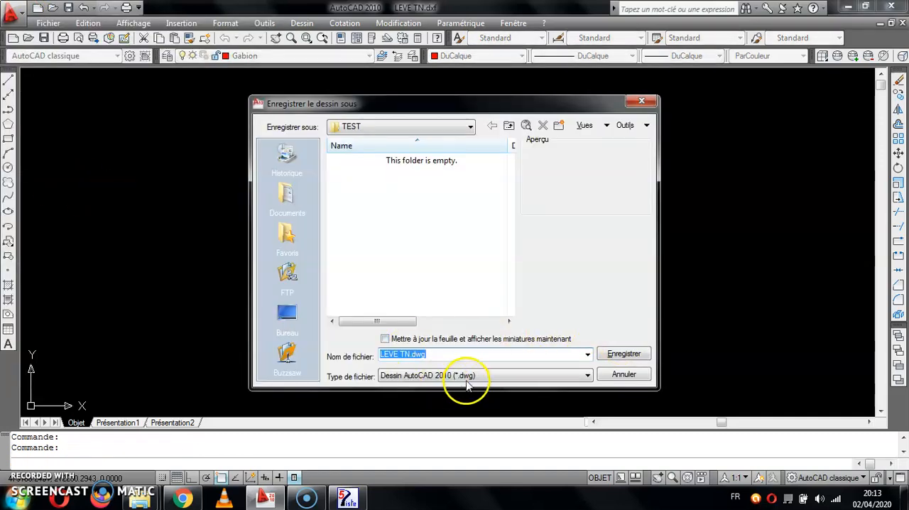
pyautogui.click(462, 375)
pyautogui.click(454, 474)
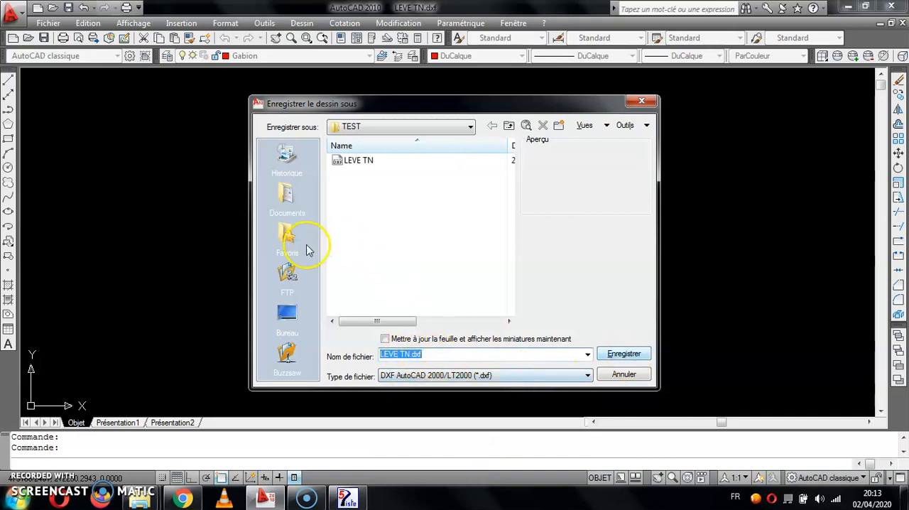
pyautogui.click(287, 316)
pyautogui.doubleClick(362, 274)
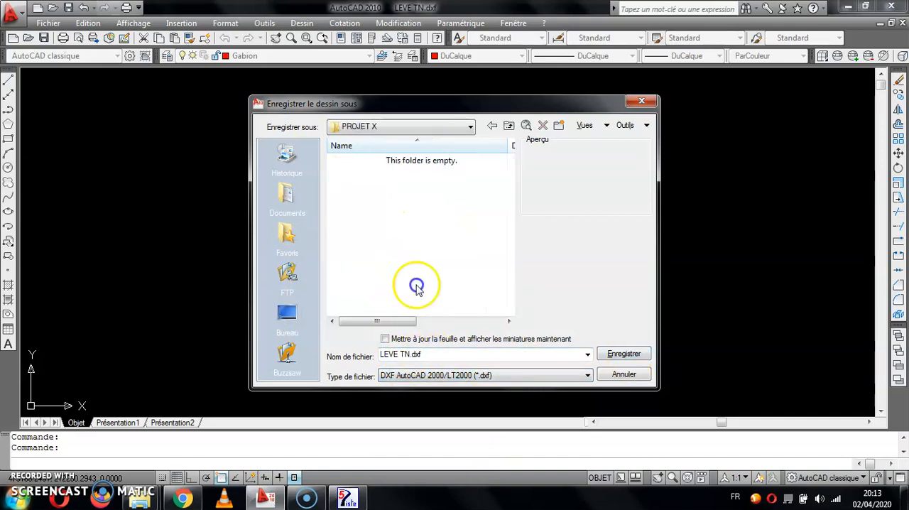
pyautogui.click(616, 354)
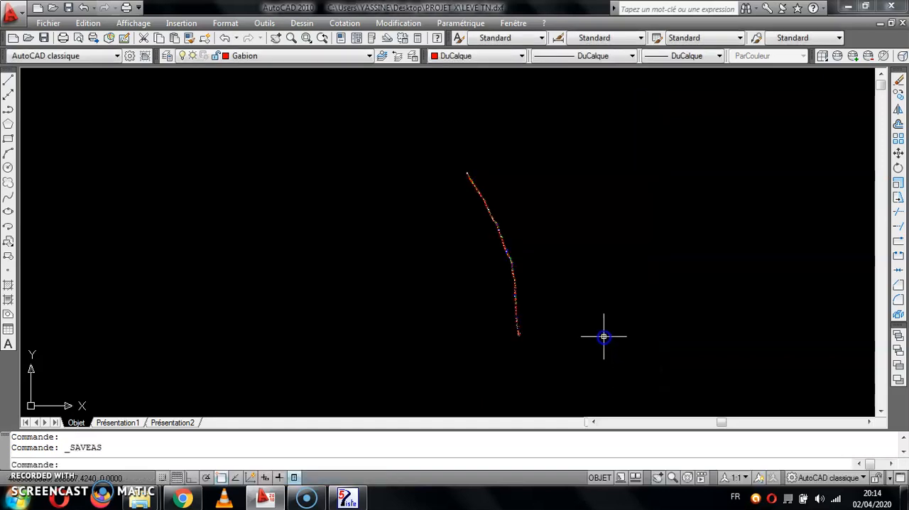
# Close the LEVE TN drawing and save it in the PROJET X folder when closing.
pyautogui.click(890, 23)
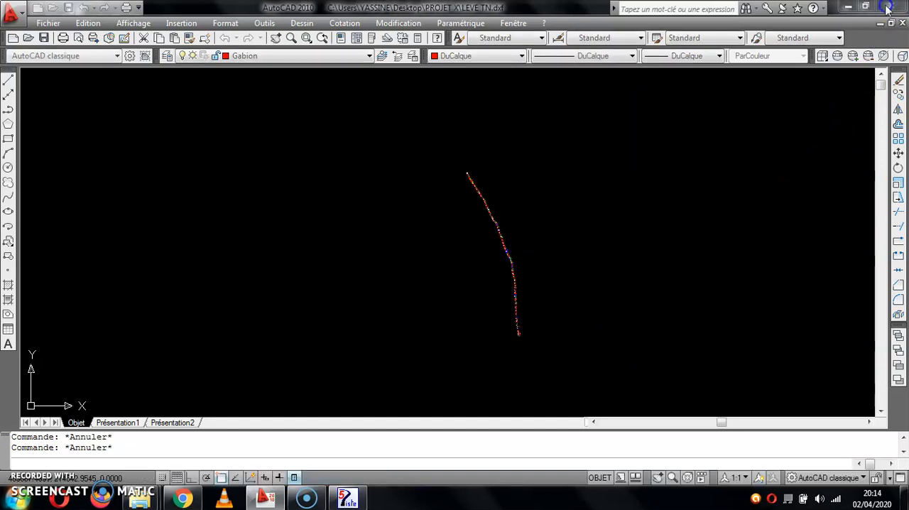
pyautogui.click(460, 282)
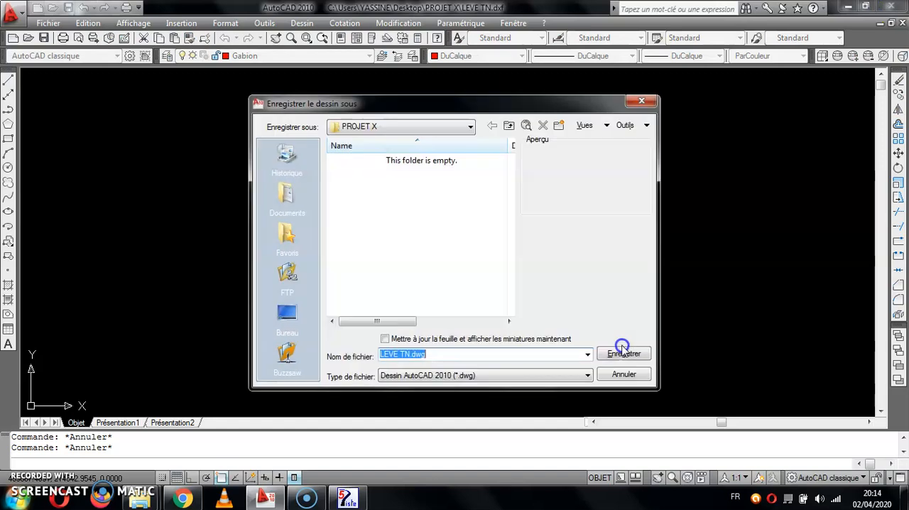
pyautogui.click(624, 354)
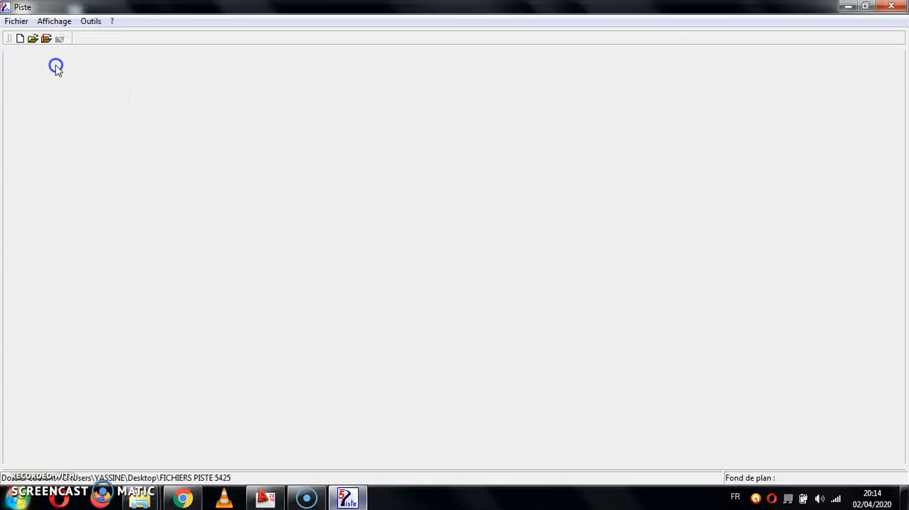
# Switch to Piste, start a new file and examine the file types offered, from Conception Plane to Profils Type.
pyautogui.click(16, 20)
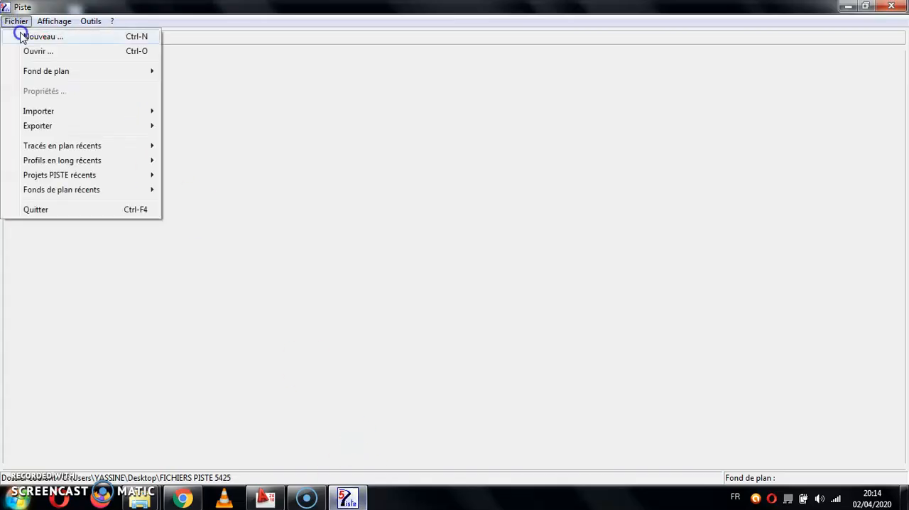
pyautogui.click(22, 37)
pyautogui.click(420, 237)
pyautogui.click(421, 220)
pyautogui.click(426, 229)
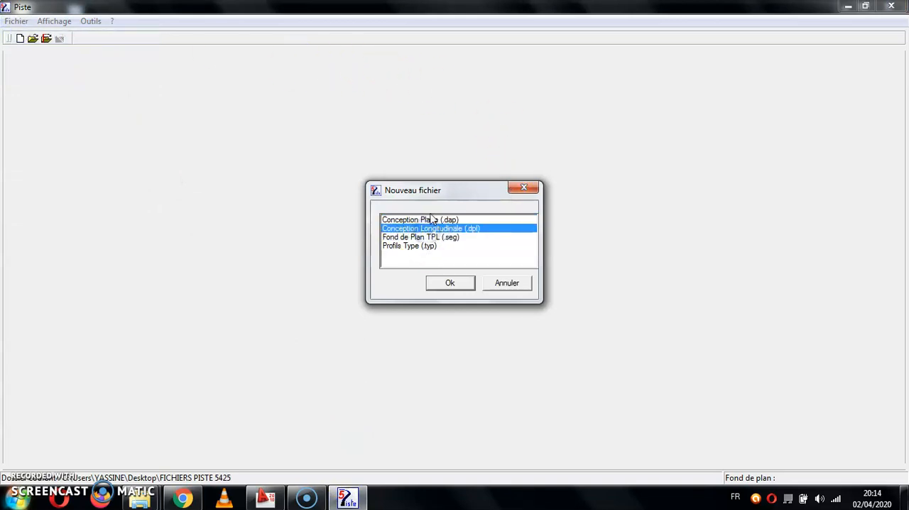
pyautogui.click(428, 220)
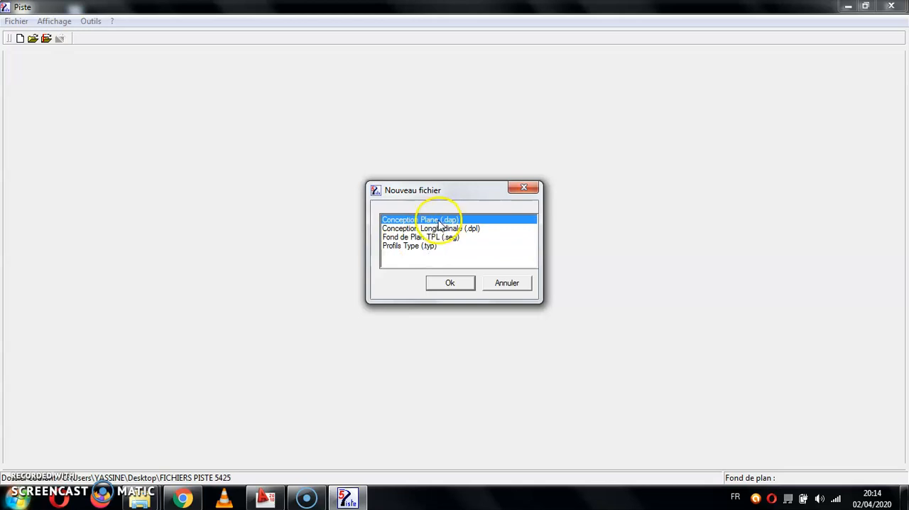
pyautogui.click(446, 229)
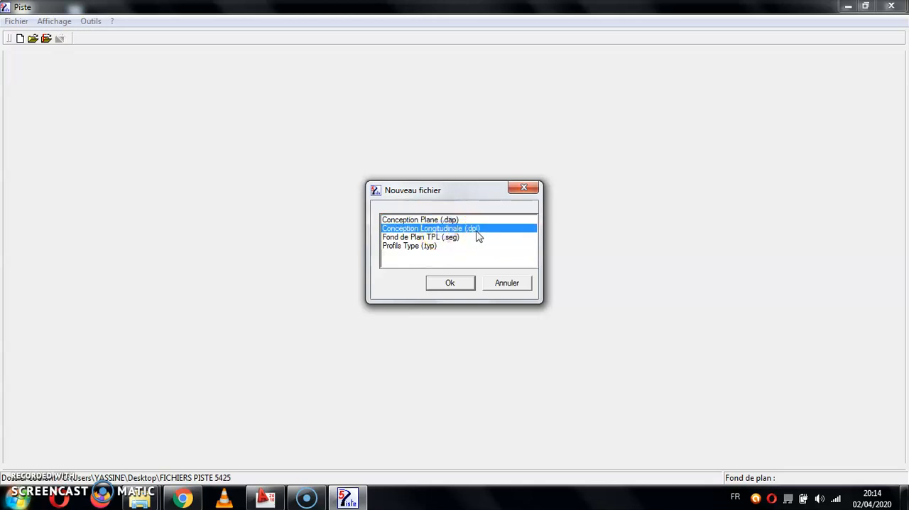
pyautogui.click(435, 237)
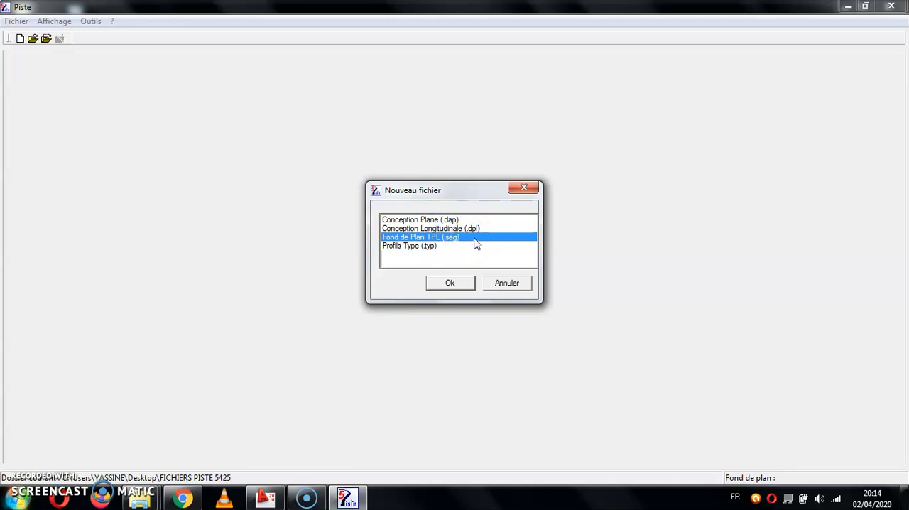
pyautogui.click(424, 248)
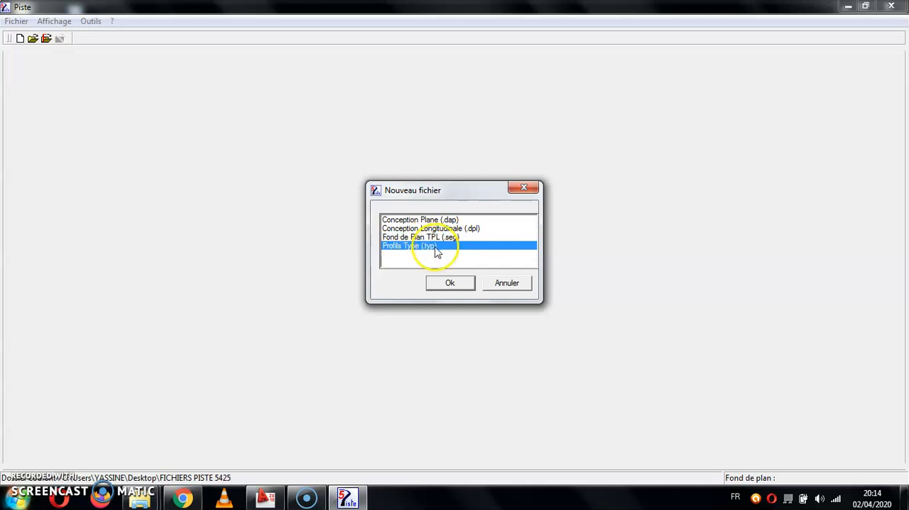
pyautogui.click(460, 220)
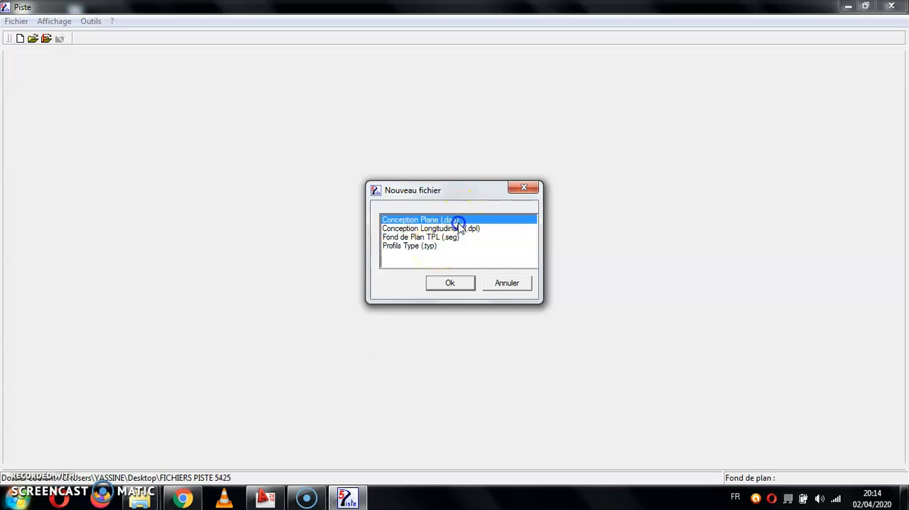
# Create a Fond de Plan TPL (.seg) file named TPL in the PROJET X folder, keeping the proposed project title.
pyautogui.click(462, 237)
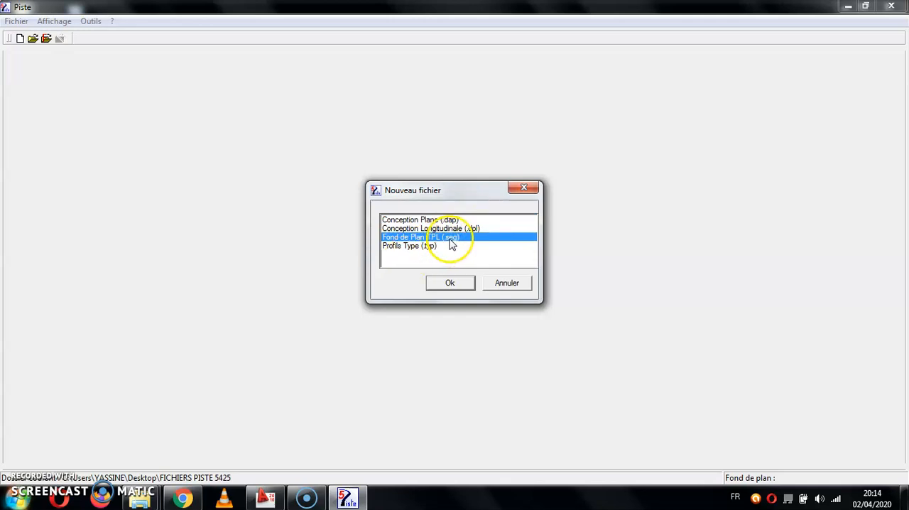
pyautogui.click(447, 284)
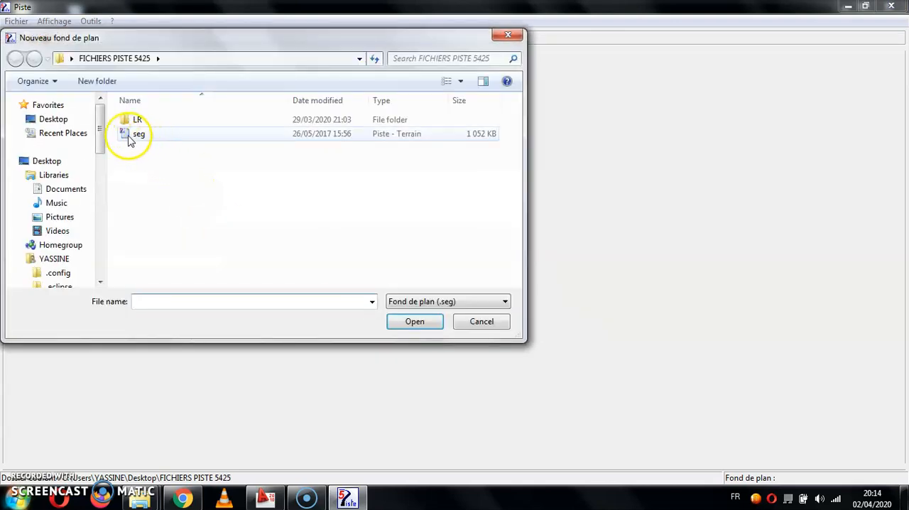
pyautogui.click(64, 119)
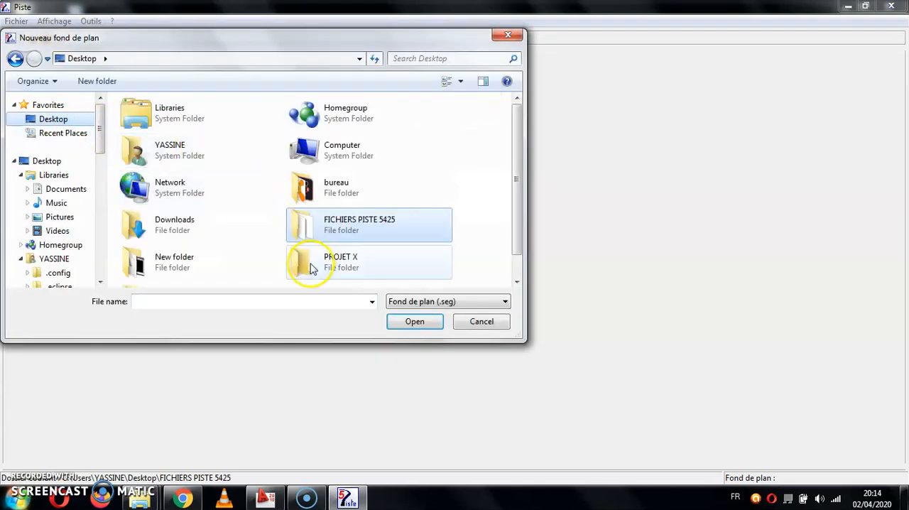
pyautogui.doubleClick(311, 267)
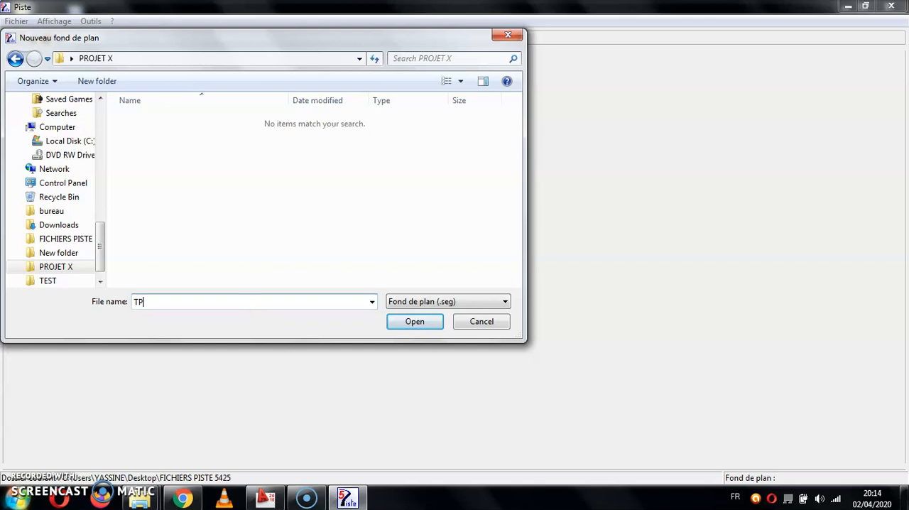
pyautogui.click(416, 324)
pyautogui.click(511, 294)
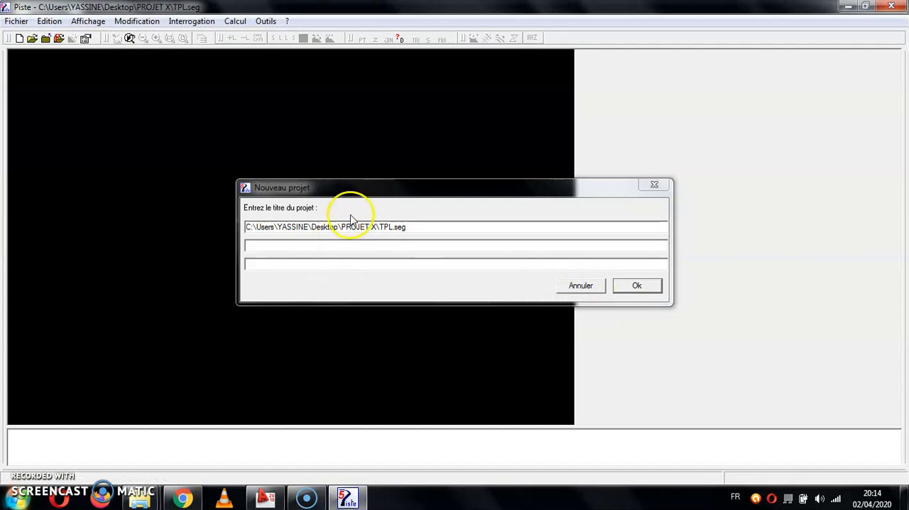
pyautogui.click(274, 250)
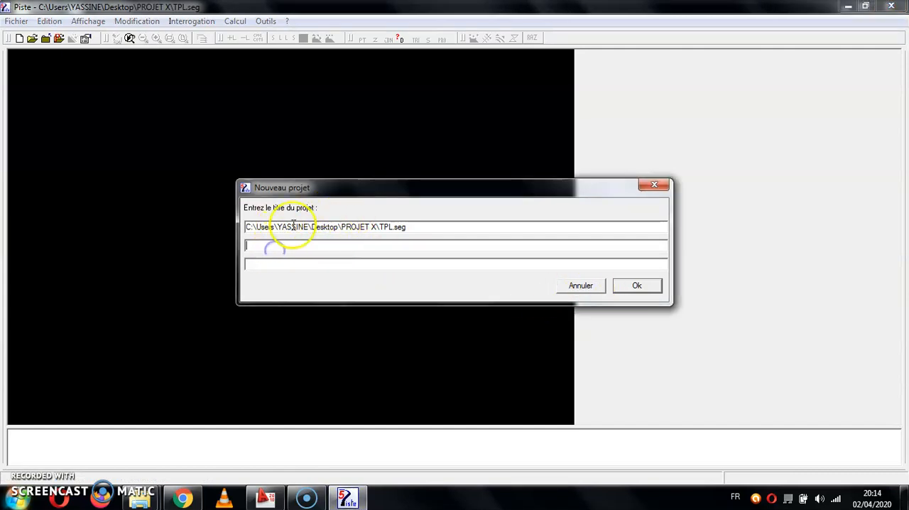
pyautogui.click(634, 286)
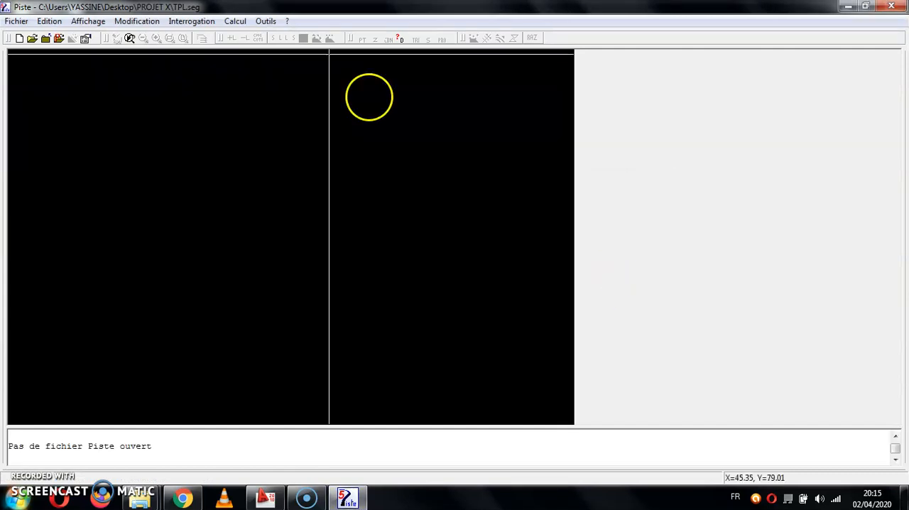
# Read the LEVE TN DXF file into the base plan, keeping Première for duplicate points and Ignorer for null elevations.
pyautogui.click(17, 21)
pyautogui.click(45, 87)
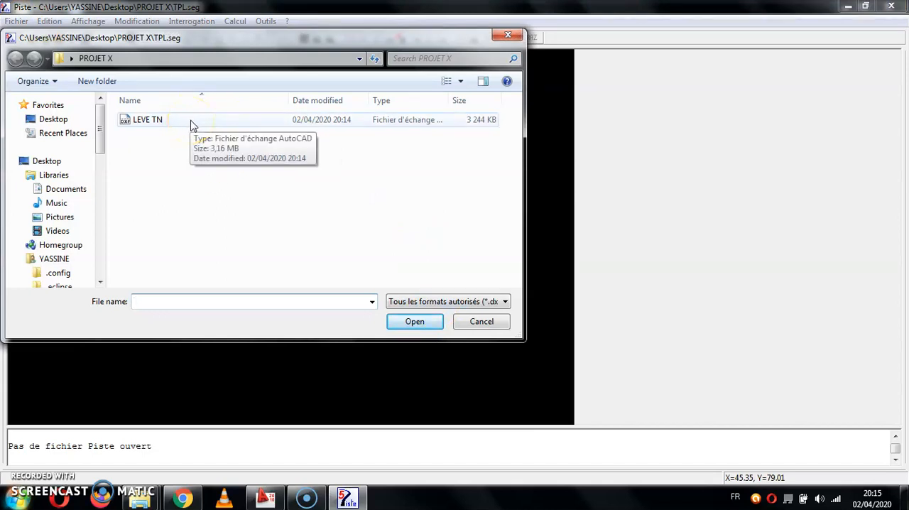
pyautogui.doubleClick(190, 125)
pyautogui.click(534, 300)
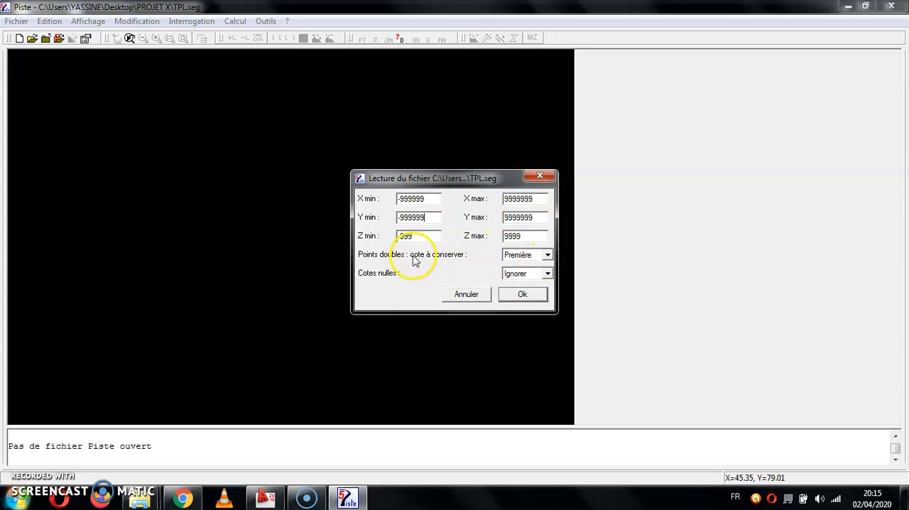
pyautogui.click(536, 260)
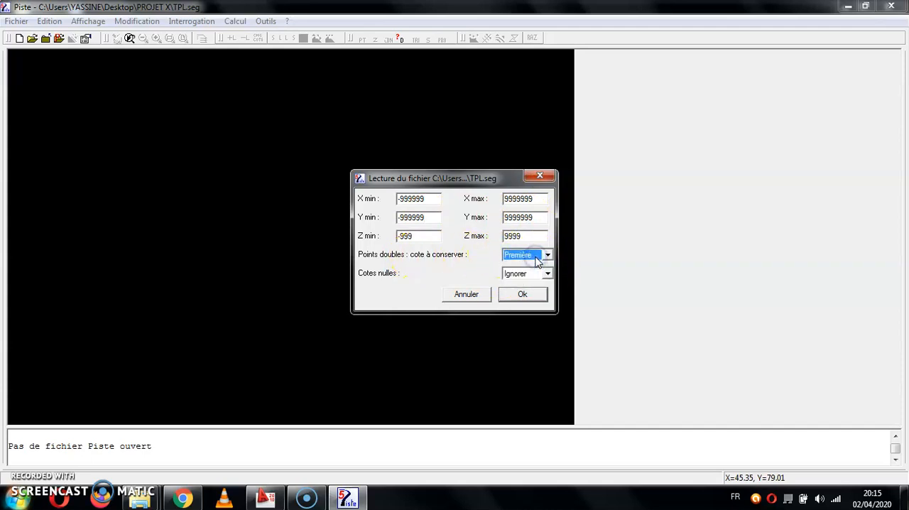
pyautogui.click(445, 253)
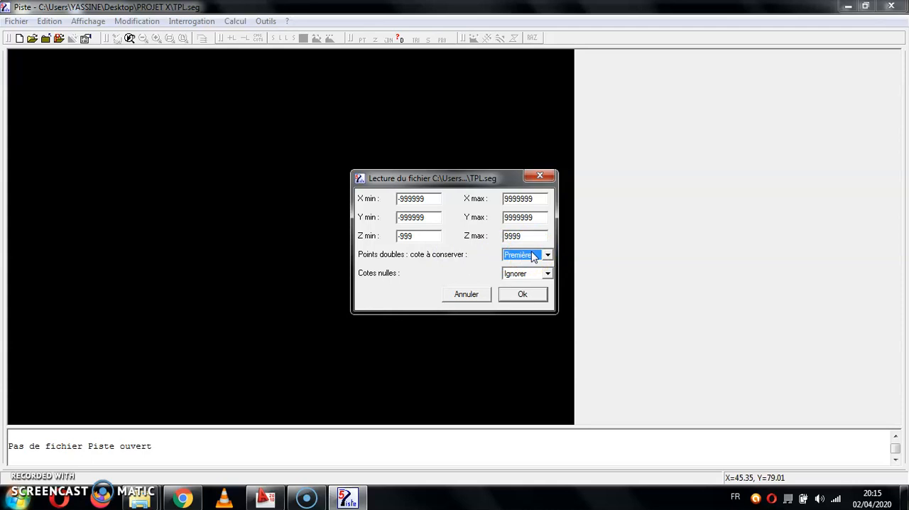
pyautogui.click(526, 296)
# Examine the layers at the end of the import list, from ROUTE and TOPOJIS to saguia en terre.
pyautogui.moveTo(559, 225); pyautogui.dragTo(568, 277)
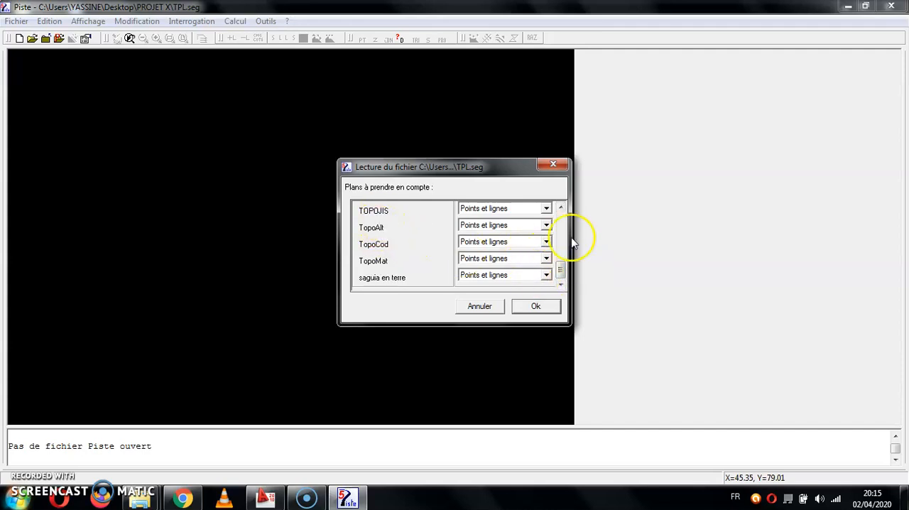
pyautogui.click(560, 209)
pyautogui.click(372, 215)
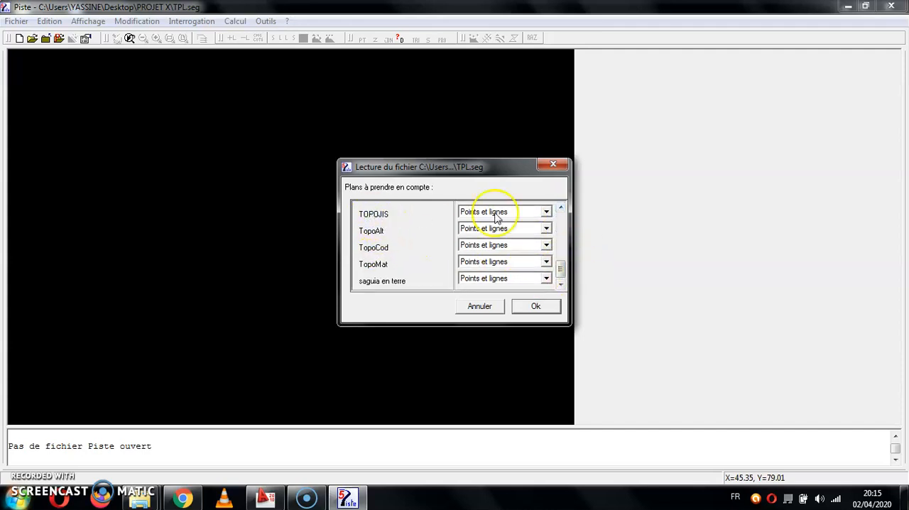
pyautogui.click(561, 208)
pyautogui.click(560, 207)
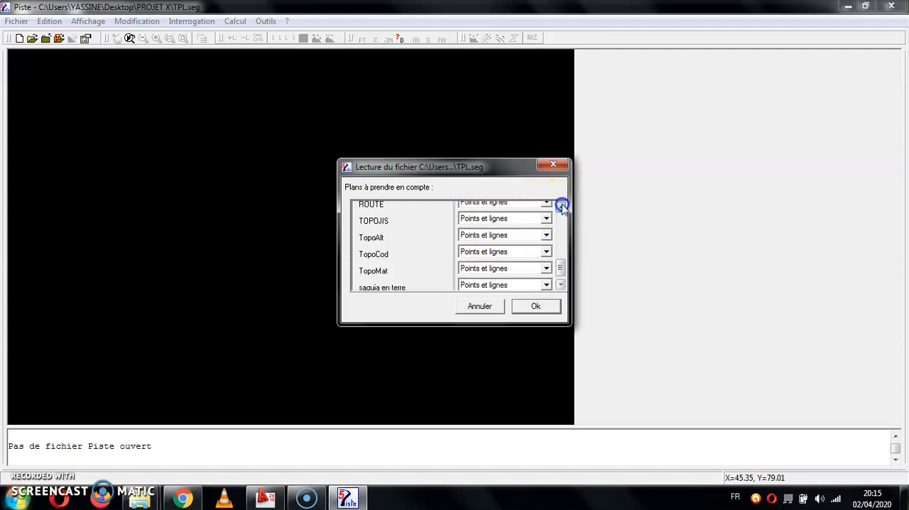
pyautogui.click(383, 224)
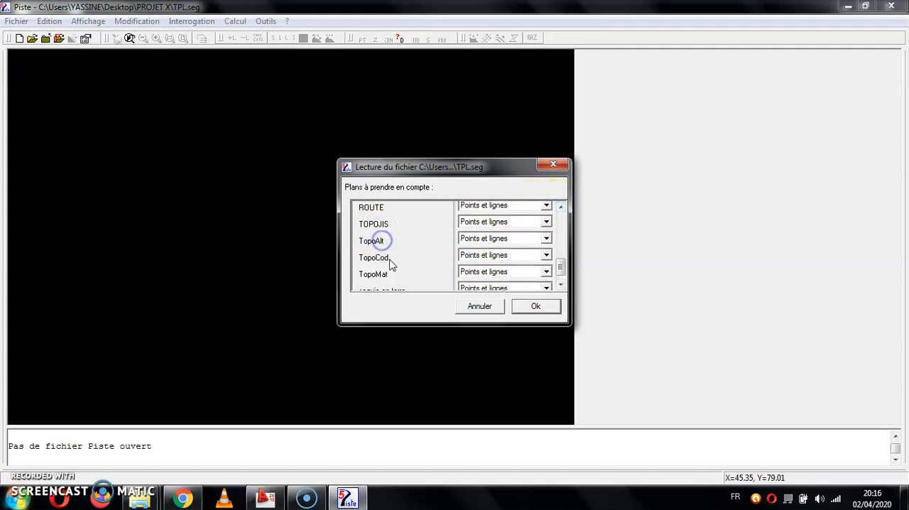
pyautogui.click(561, 270)
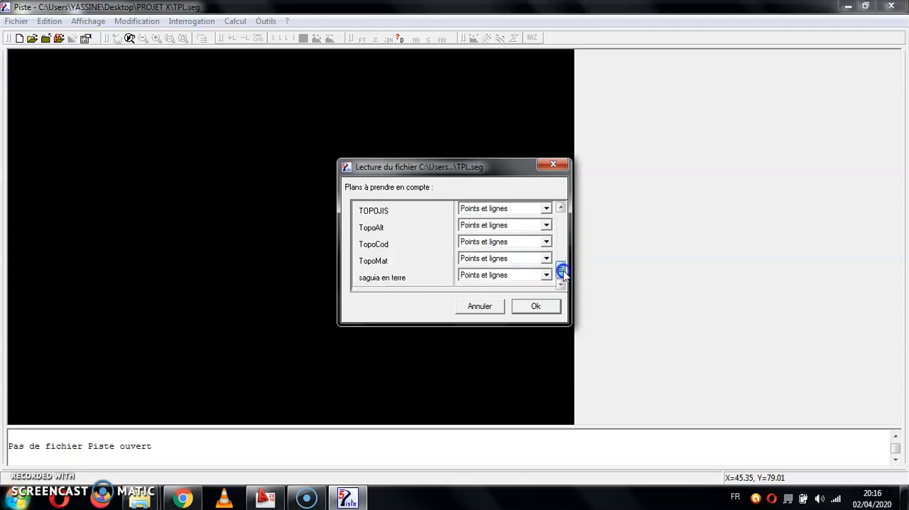
# Set the saguia en terre and L.Chaussée layers to Ignorer in the base plan import list.
pyautogui.click(511, 276)
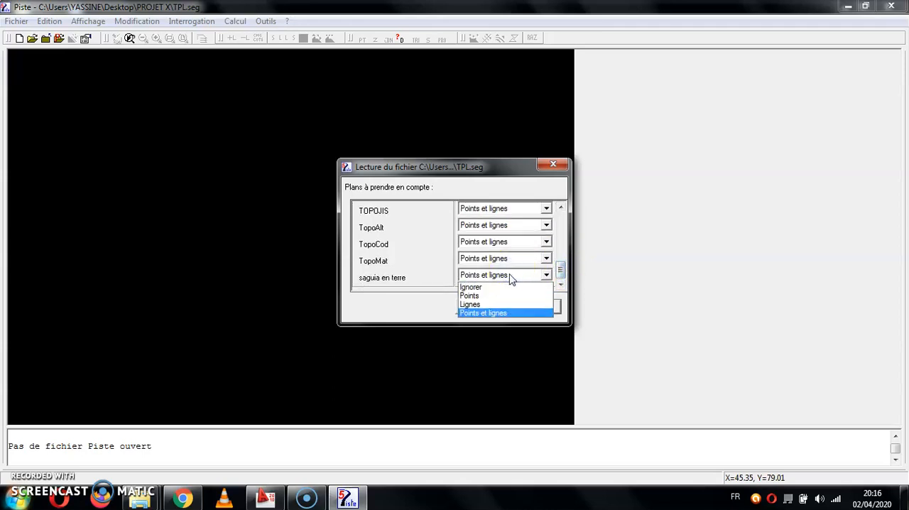
pyautogui.click(509, 287)
pyautogui.click(561, 272)
pyautogui.moveTo(561, 273); pyautogui.dragTo(561, 251)
pyautogui.click(524, 228)
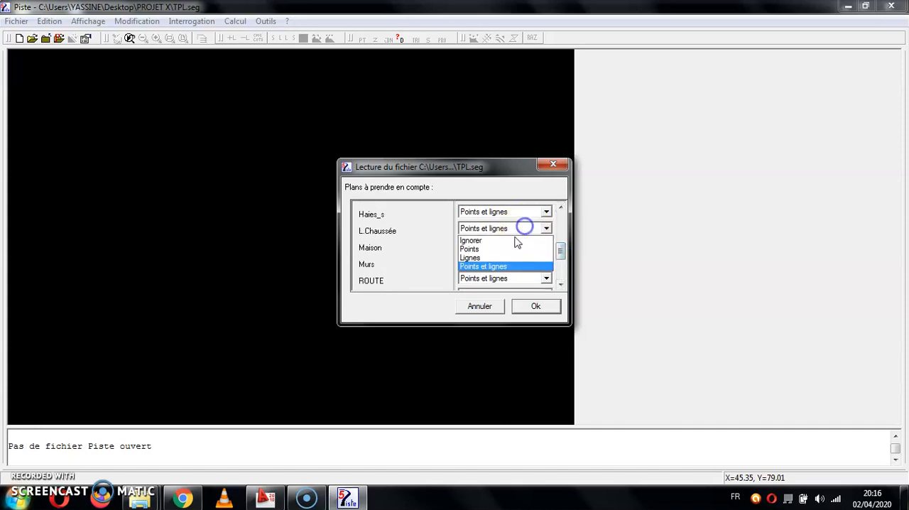
pyautogui.click(515, 240)
# Set the Haies_s and Maison layers to Ignorer in the base plan import list.
pyautogui.click(513, 211)
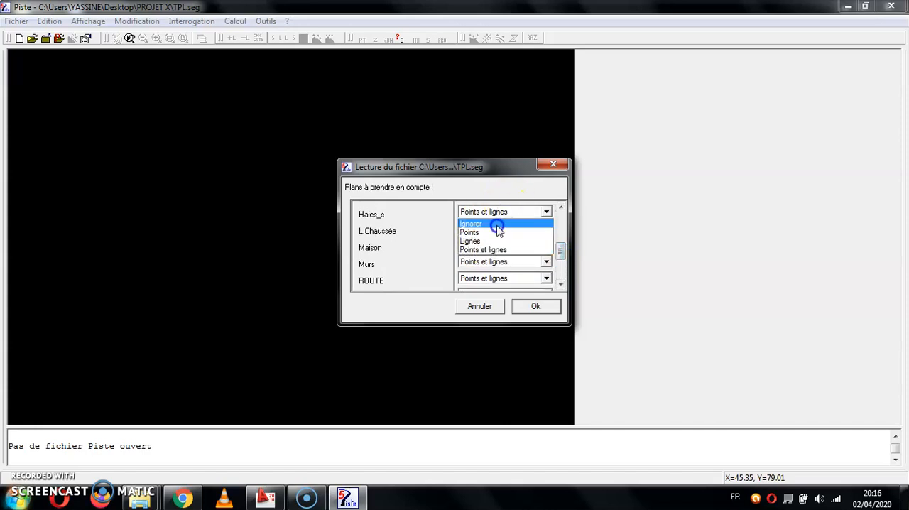
pyautogui.click(497, 224)
pyautogui.click(502, 245)
pyautogui.click(494, 266)
pyautogui.click(500, 247)
pyautogui.click(500, 257)
# Run the import with the chosen layer settings and dismiss the elevation distribution and reading summary reports.
pyautogui.moveTo(560, 251); pyautogui.dragTo(559, 274)
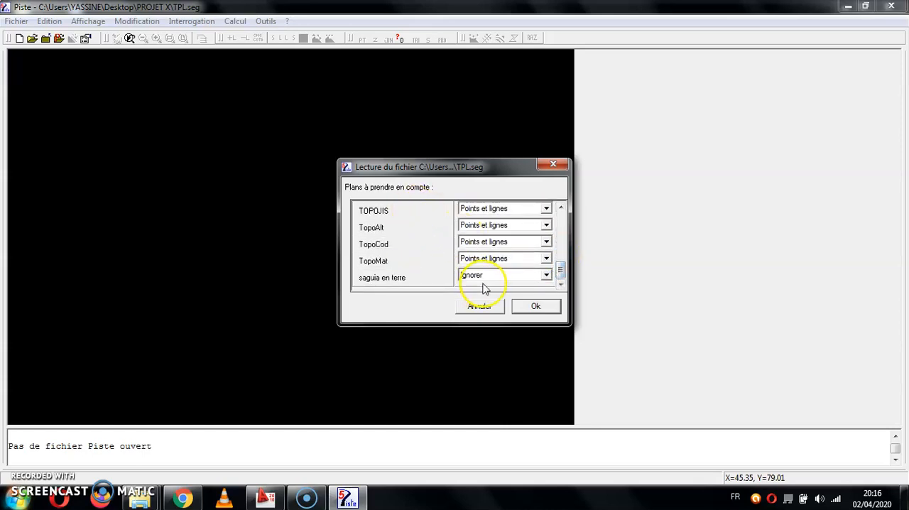
pyautogui.click(534, 307)
pyautogui.click(534, 308)
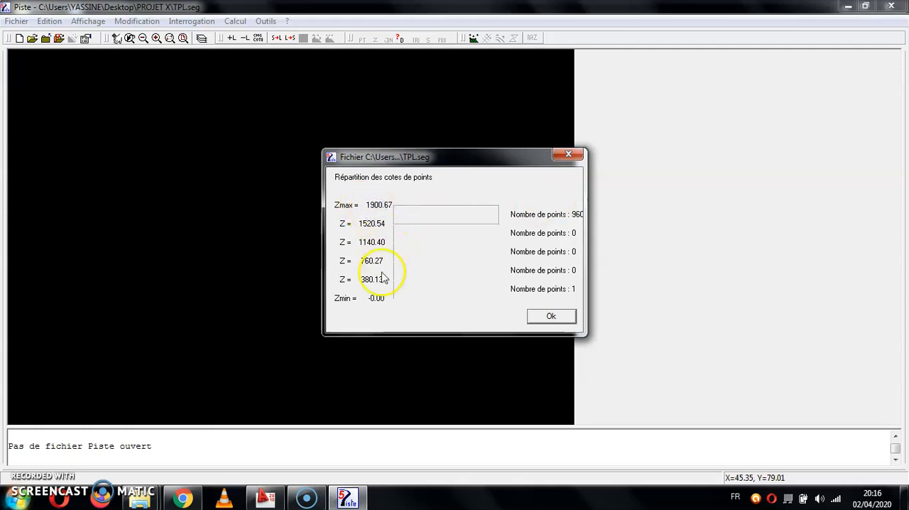
pyautogui.click(567, 318)
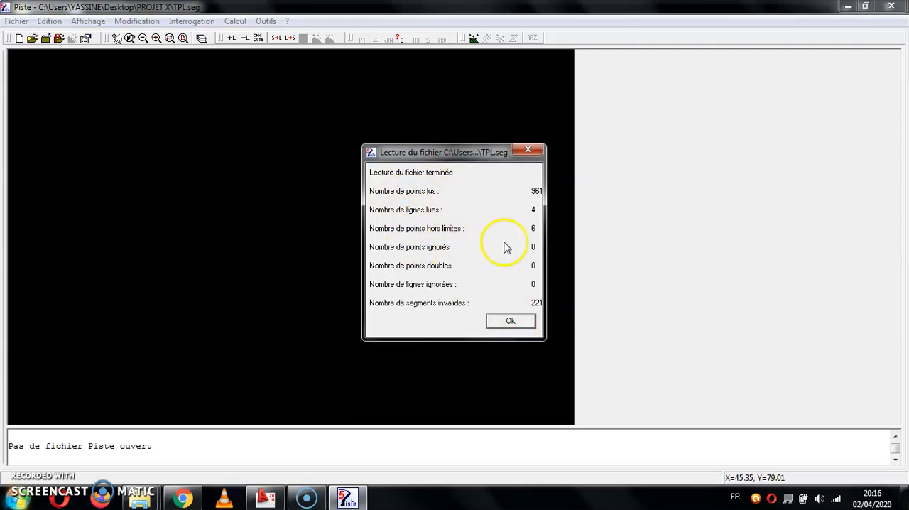
pyautogui.click(523, 321)
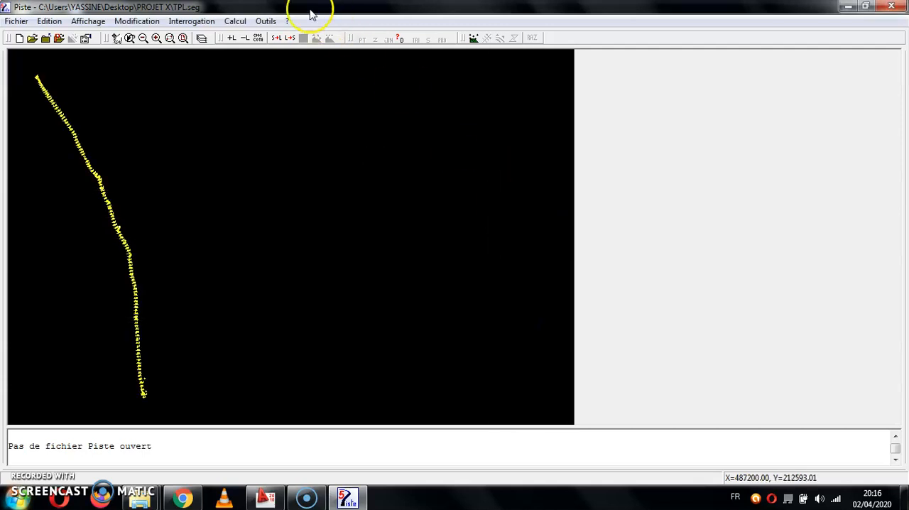
# Examine the imported survey points up close near the northern end of the strip, then return to the full extent.
pyautogui.click(172, 39)
pyautogui.click(66, 82)
pyautogui.click(29, 125)
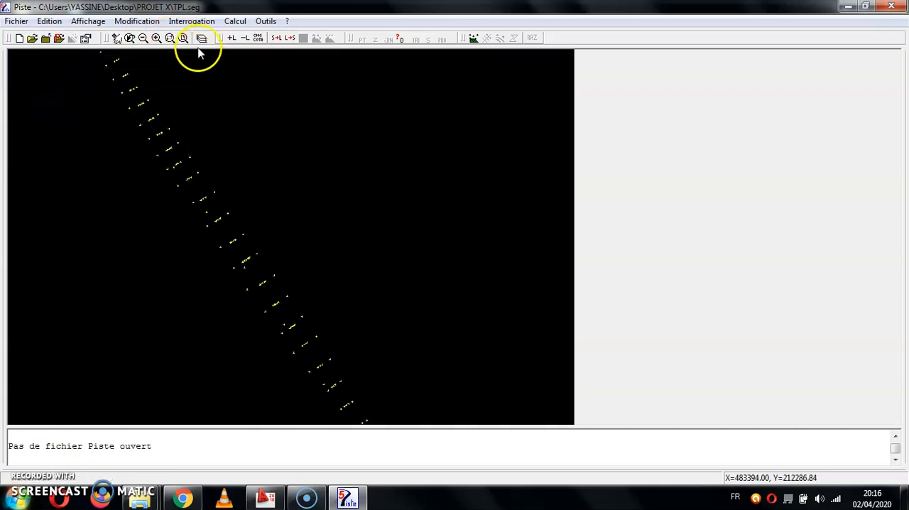
pyautogui.click(169, 38)
pyautogui.click(246, 198)
pyautogui.click(136, 249)
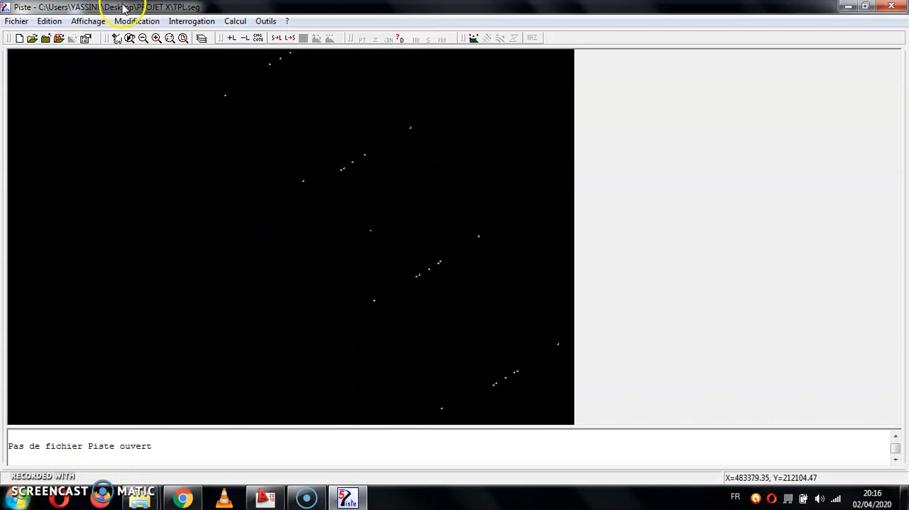
pyautogui.click(183, 38)
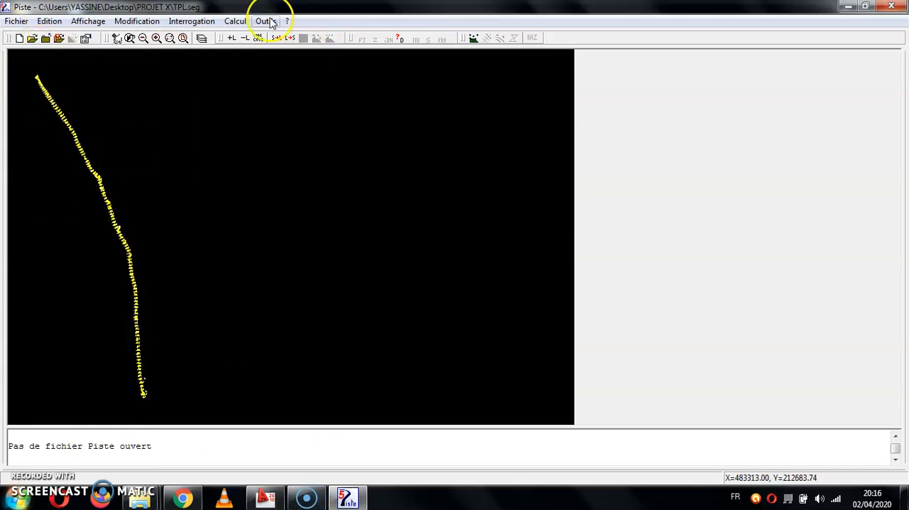
# Triangulate the imported terrain points, accepting the calculation and its completion notice.
pyautogui.click(231, 21)
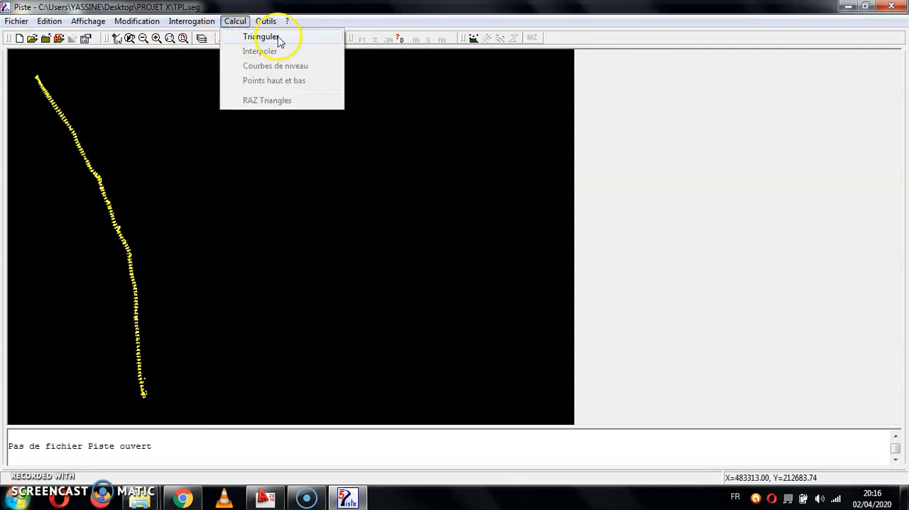
pyautogui.click(474, 41)
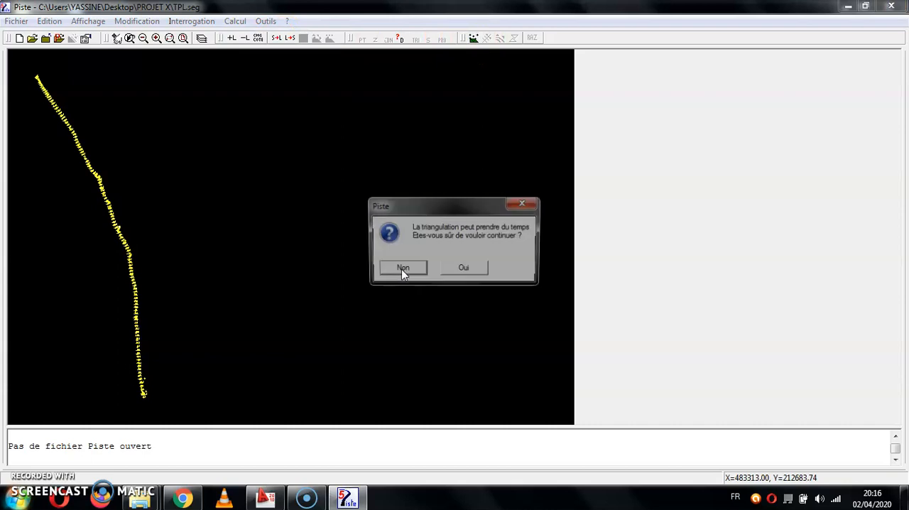
pyautogui.click(521, 205)
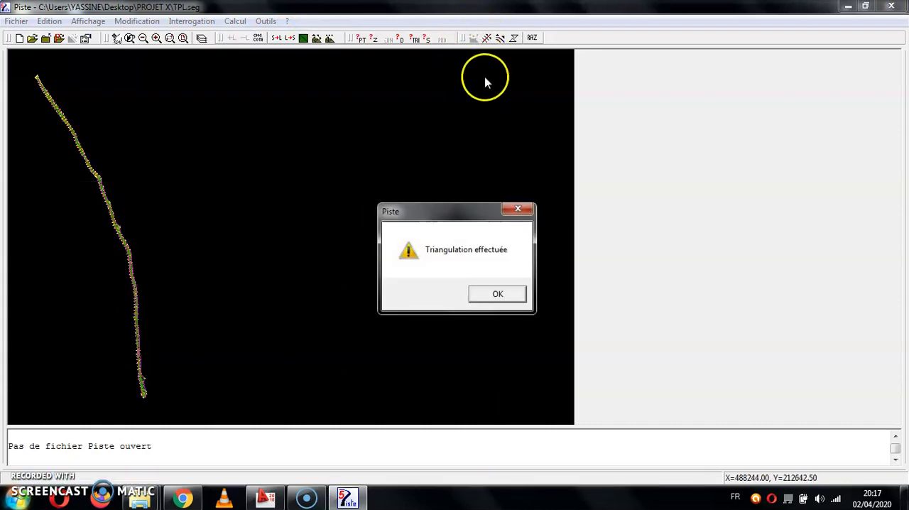
pyautogui.click(489, 300)
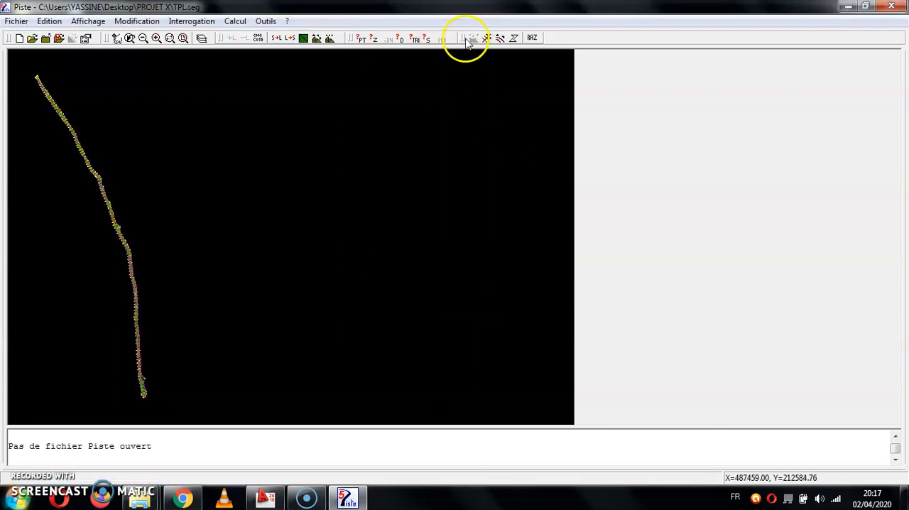
# Calculate the contour lines (Courbes de niveau) of the triangulated terrain with a step value of 1.
pyautogui.click(235, 20)
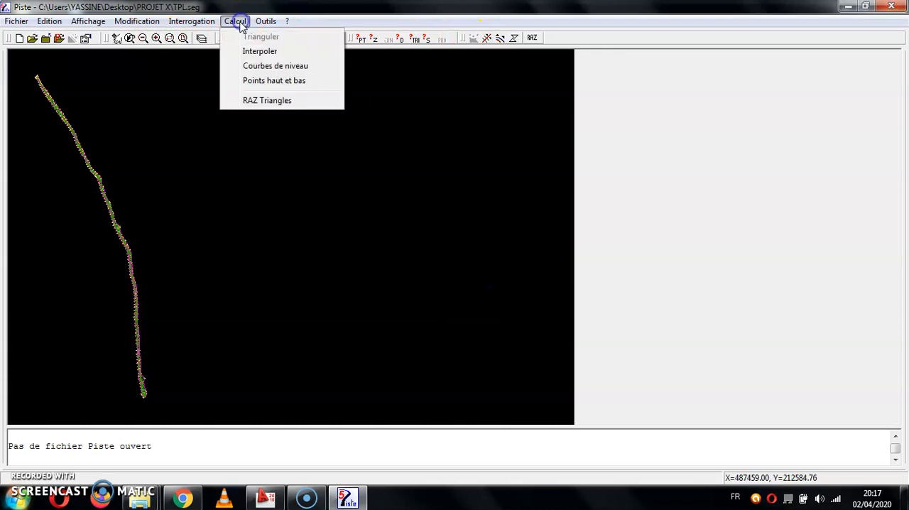
pyautogui.click(261, 65)
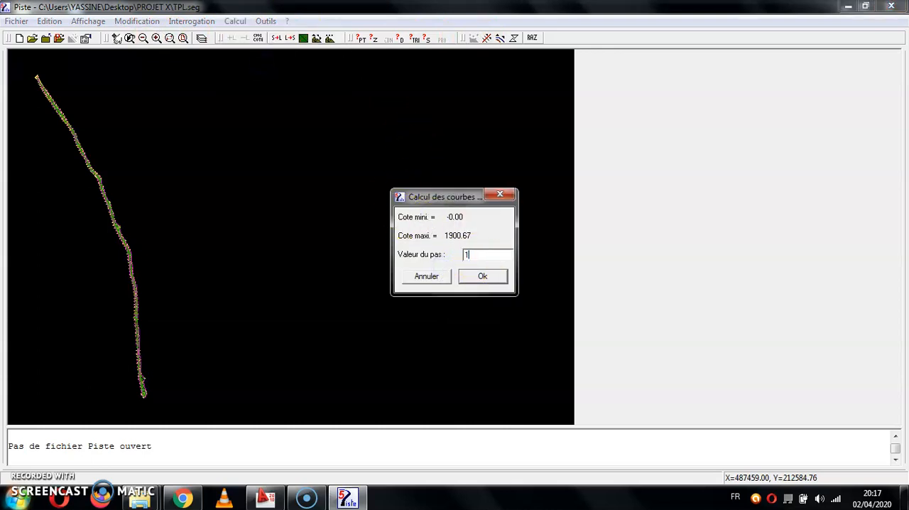
pyautogui.click(482, 277)
pyautogui.click(482, 276)
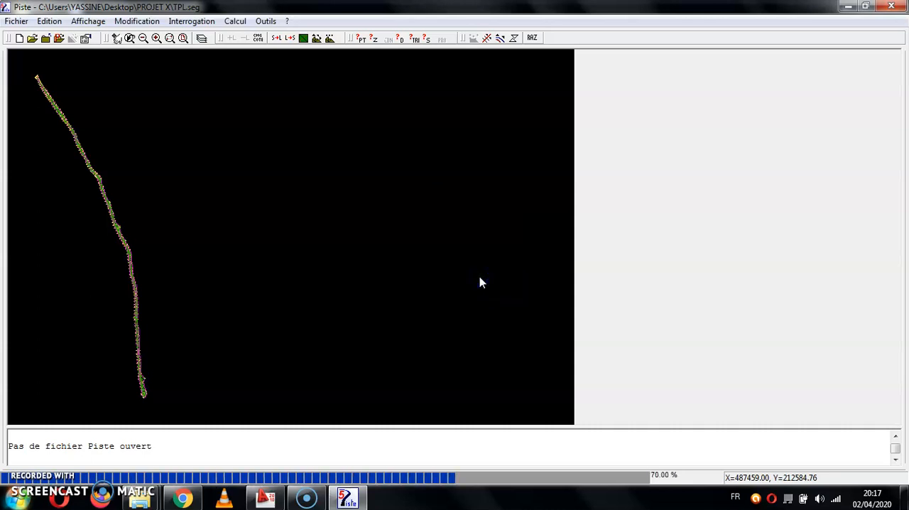
pyautogui.click(501, 291)
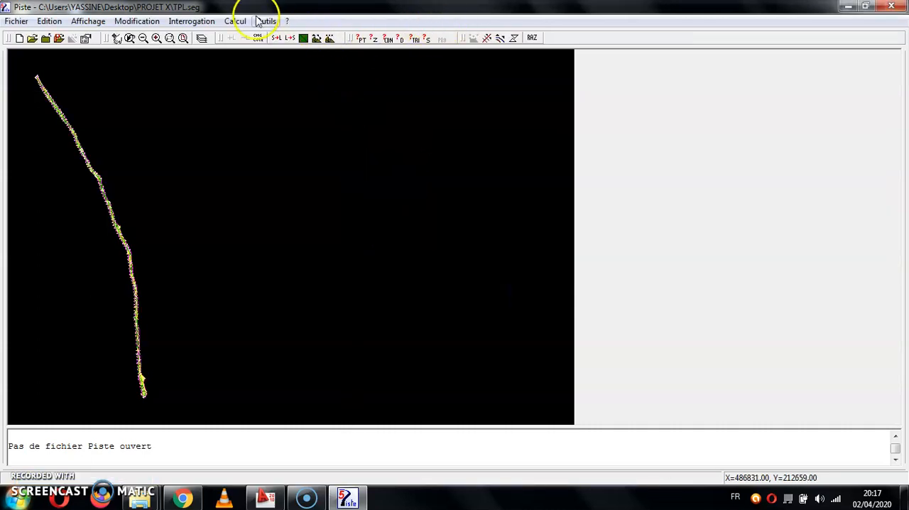
# Examine the triangles and contour lines up close around the bend in the middle of the strip.
pyautogui.click(169, 38)
pyautogui.click(122, 169)
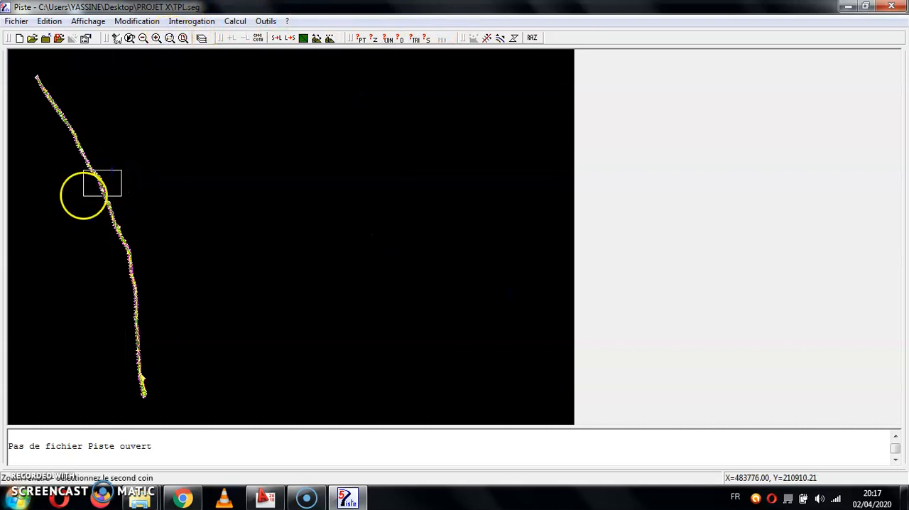
pyautogui.click(81, 194)
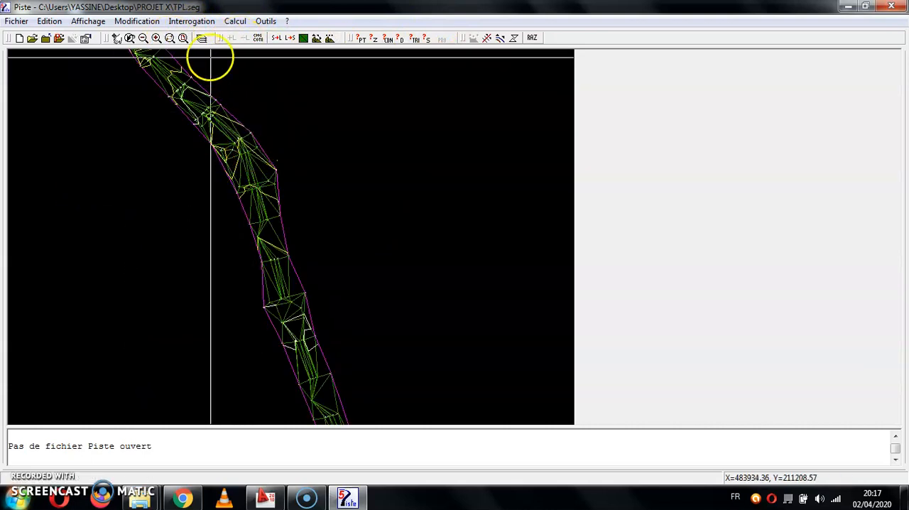
pyautogui.click(171, 38)
pyautogui.click(288, 146)
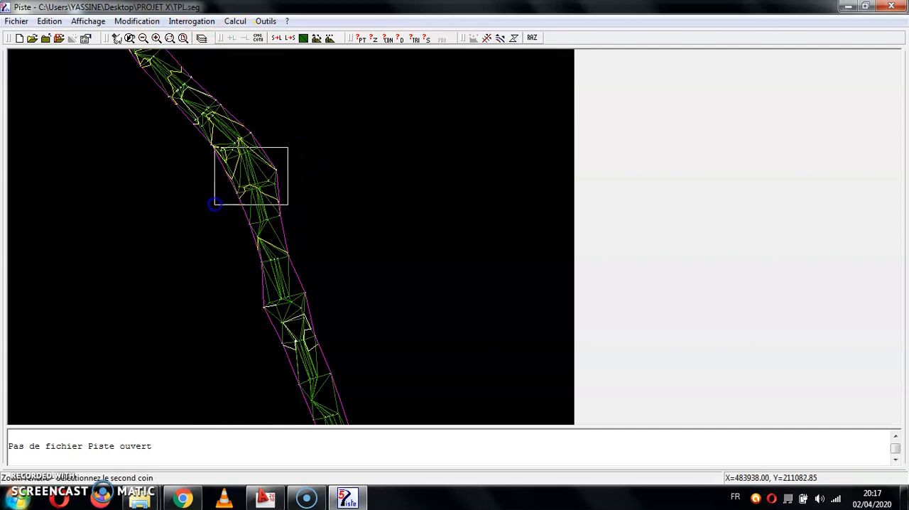
pyautogui.click(213, 203)
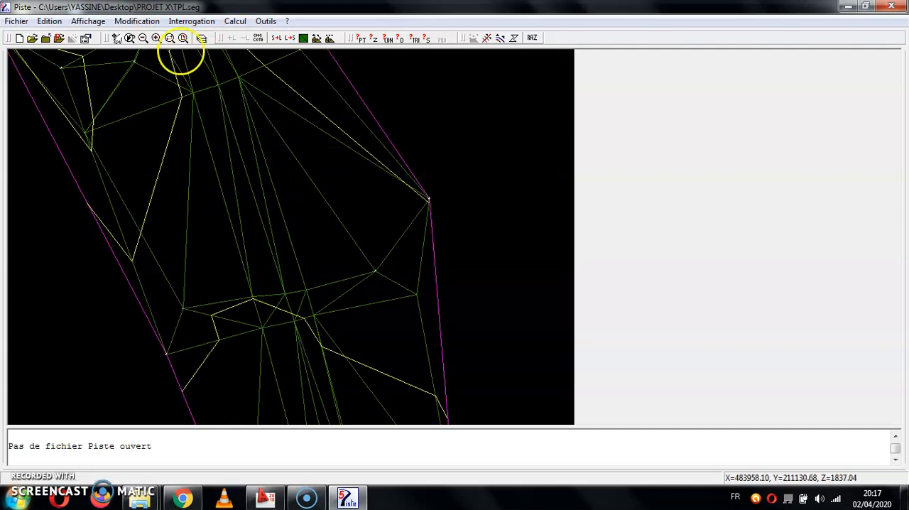
# Close the TPL base plan and create a Conception Plane (.dap) file named Tracé en plan in the PROJET X folder.
pyautogui.click(29, 22)
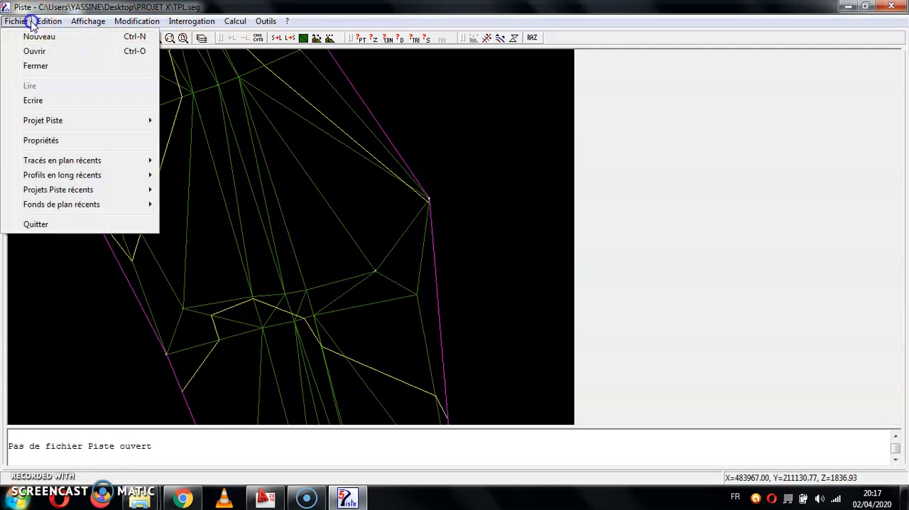
pyautogui.click(37, 64)
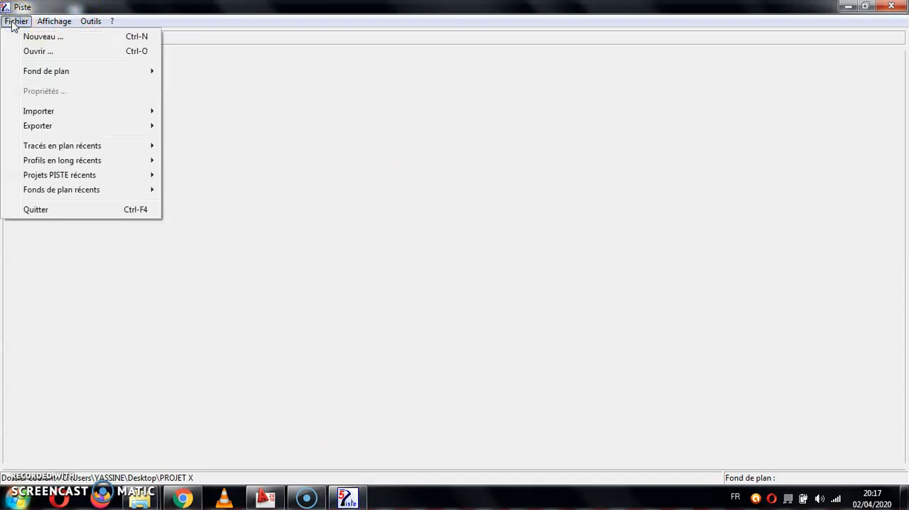
pyautogui.click(29, 37)
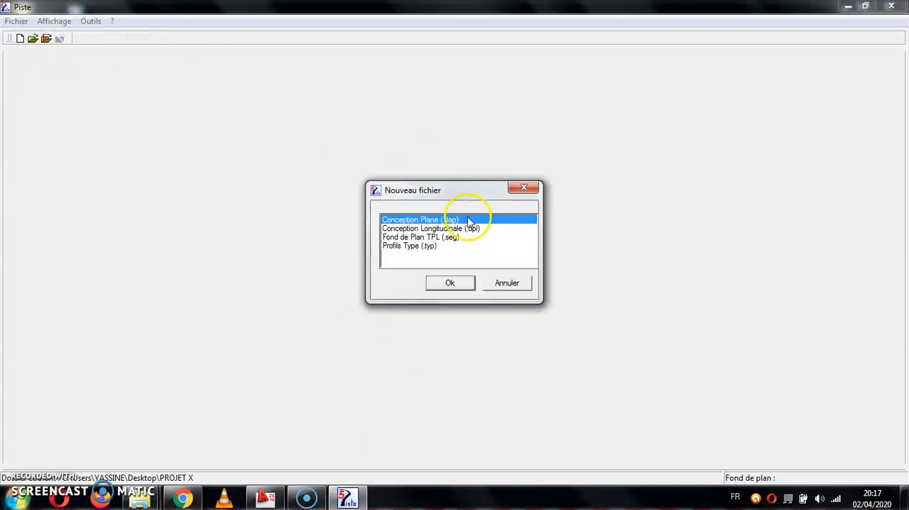
pyautogui.doubleClick(441, 220)
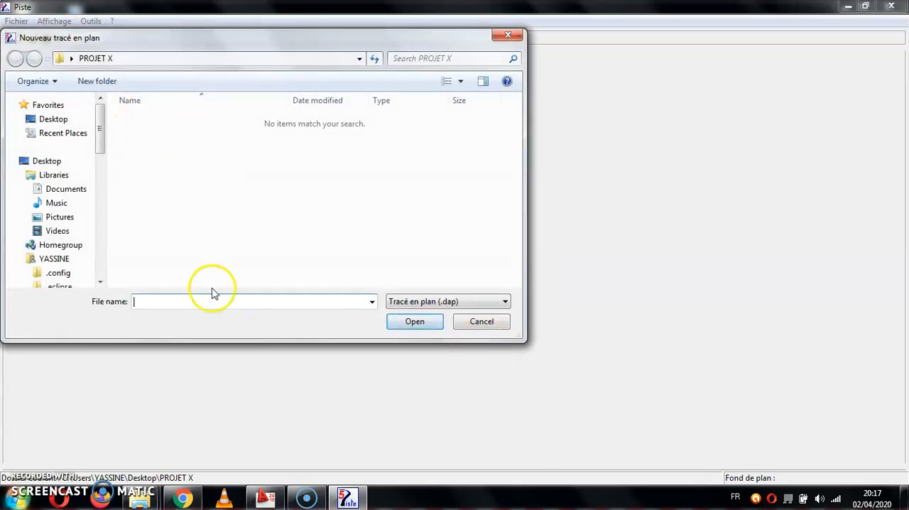
pyautogui.write('TRA')
pyautogui.press('BackSpace')
pyautogui.press('BackSpace')
pyautogui.write('racé en plan')
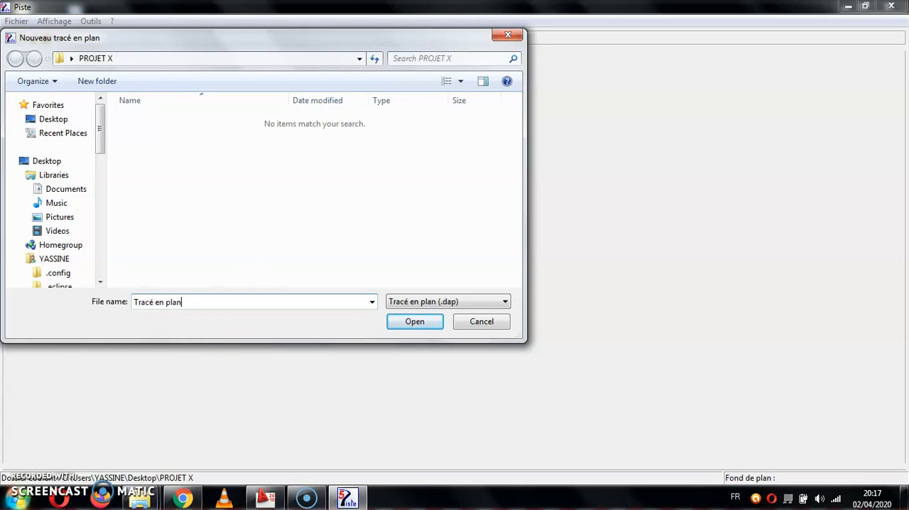
pyautogui.press('Return')
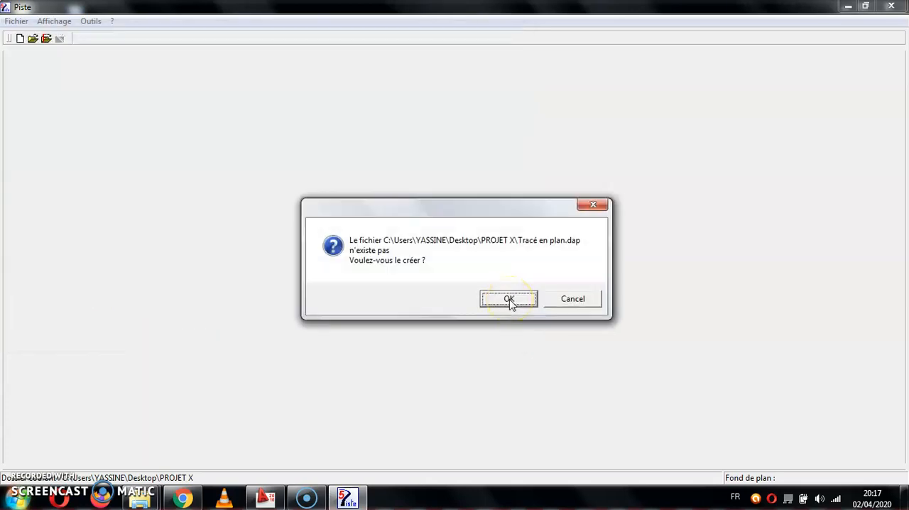
pyautogui.click(509, 299)
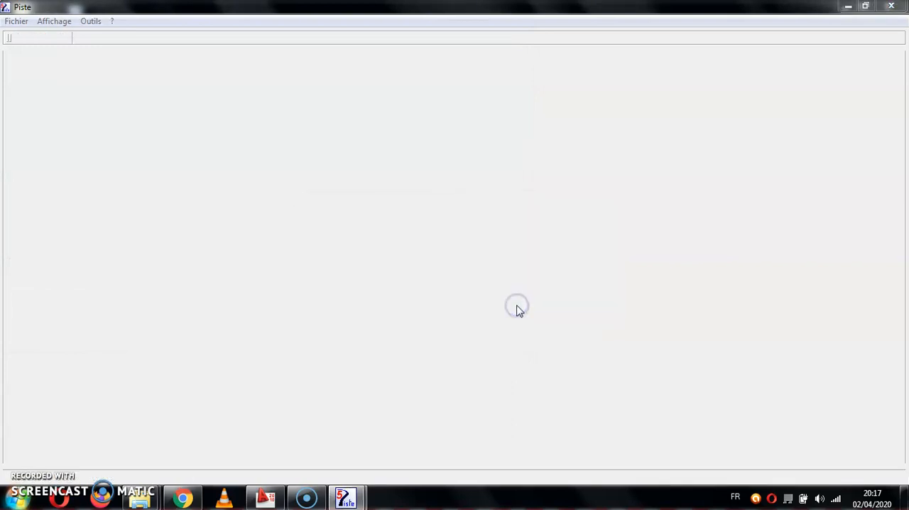
# Open the TPL base plan as the Fond de plan of the Tracé en plan file and display its full extent.
pyautogui.click(15, 21)
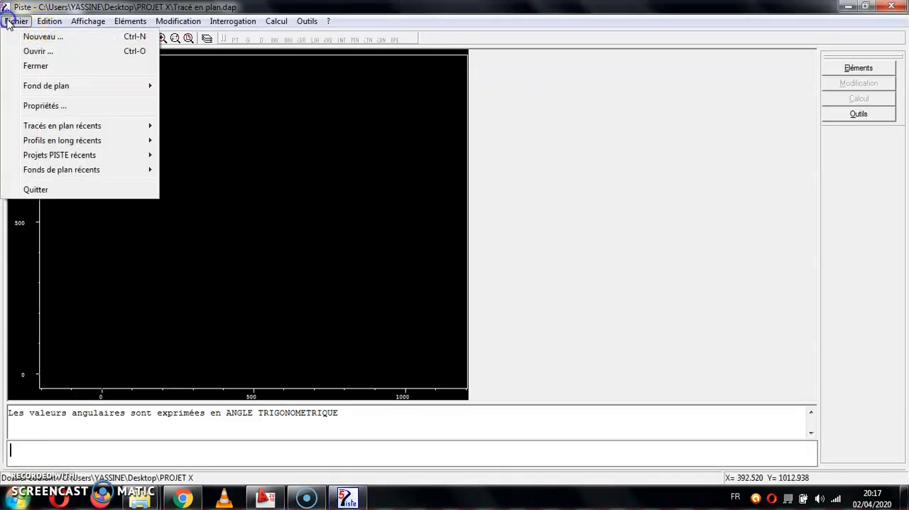
pyautogui.moveTo(18, 88)
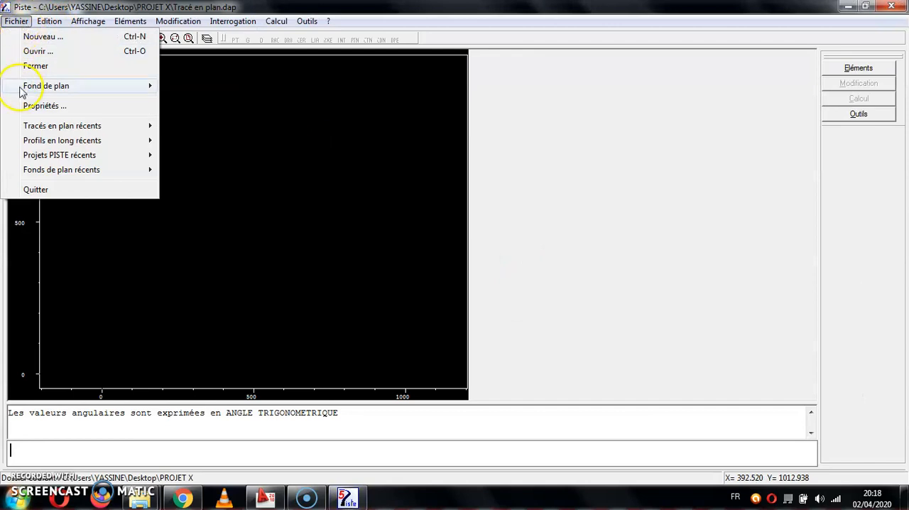
pyautogui.click(209, 87)
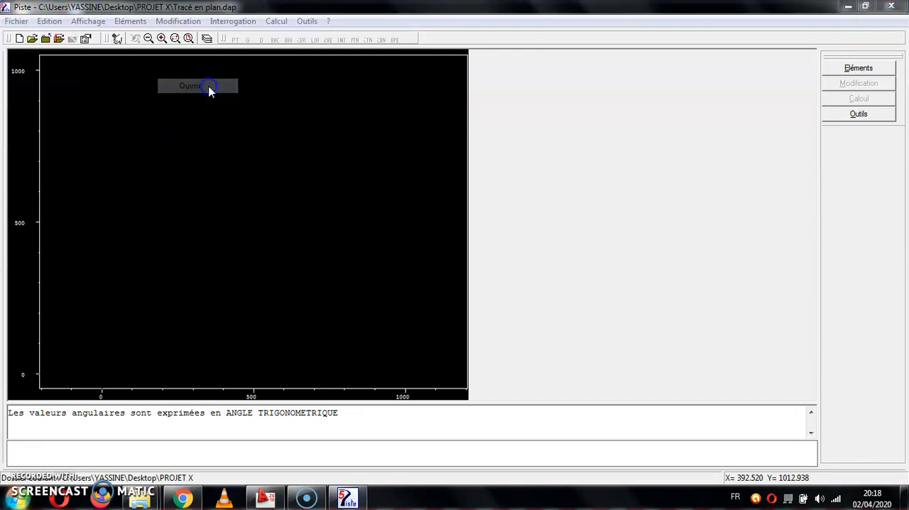
pyautogui.doubleClick(195, 124)
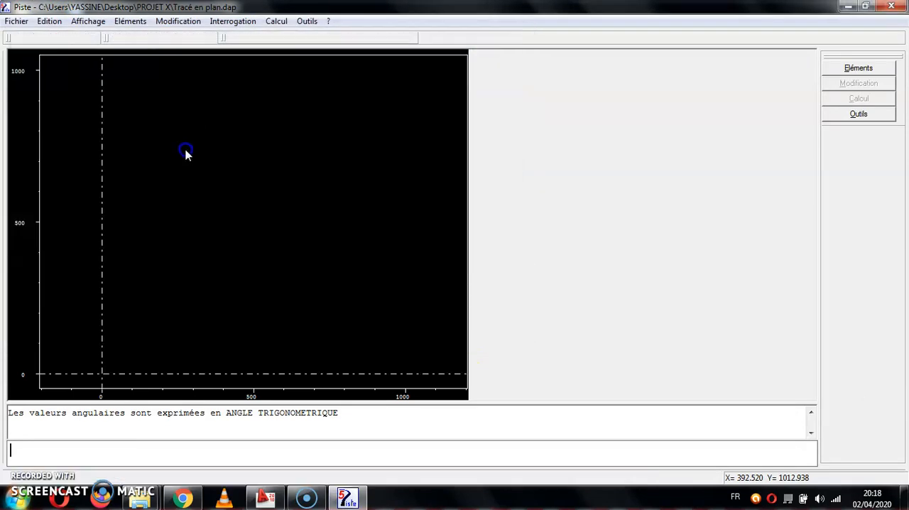
pyautogui.click(189, 39)
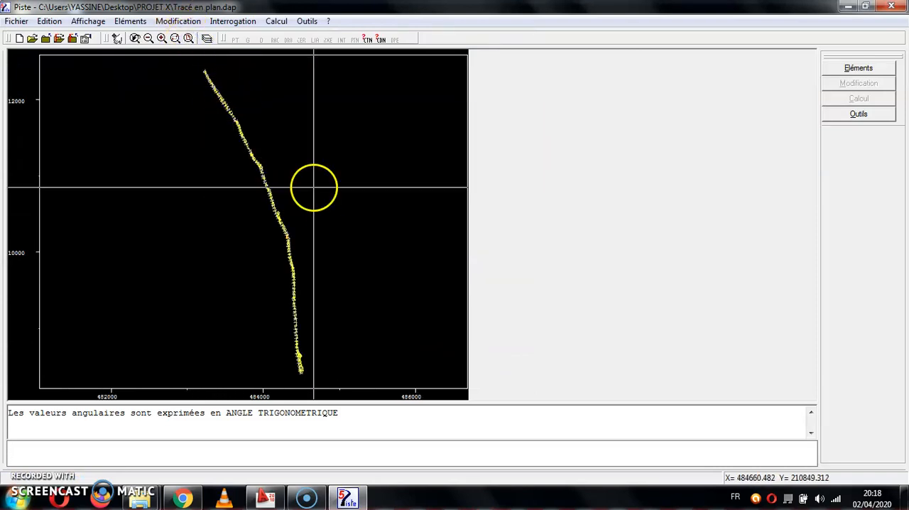
pyautogui.click(348, 454)
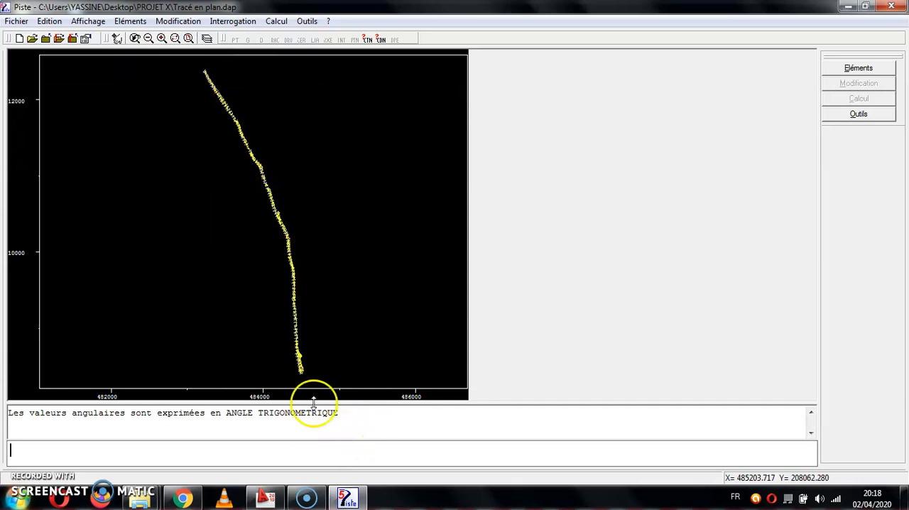
# Create point P1 graphically in the empty area beside the strip's upper end, at about X 482960, Y 212081.
pyautogui.click(174, 40)
pyautogui.click(401, 64)
pyautogui.click(122, 382)
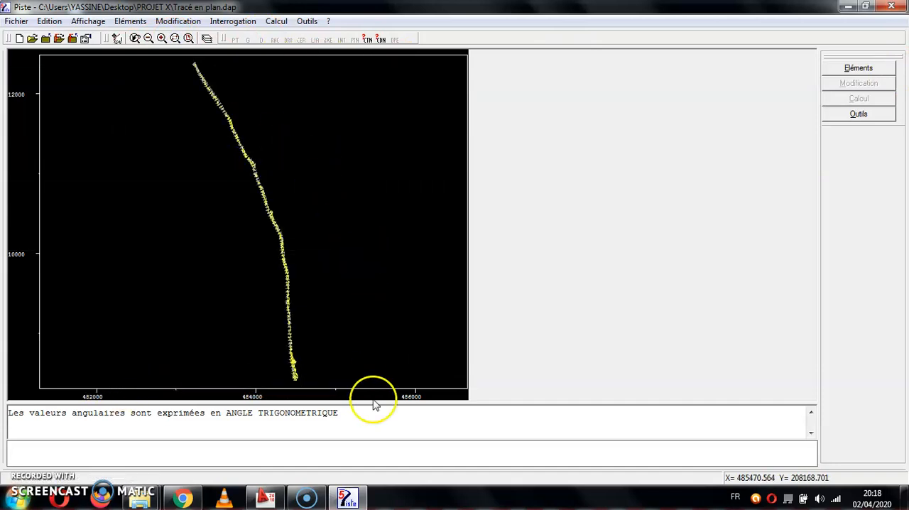
pyautogui.click(404, 452)
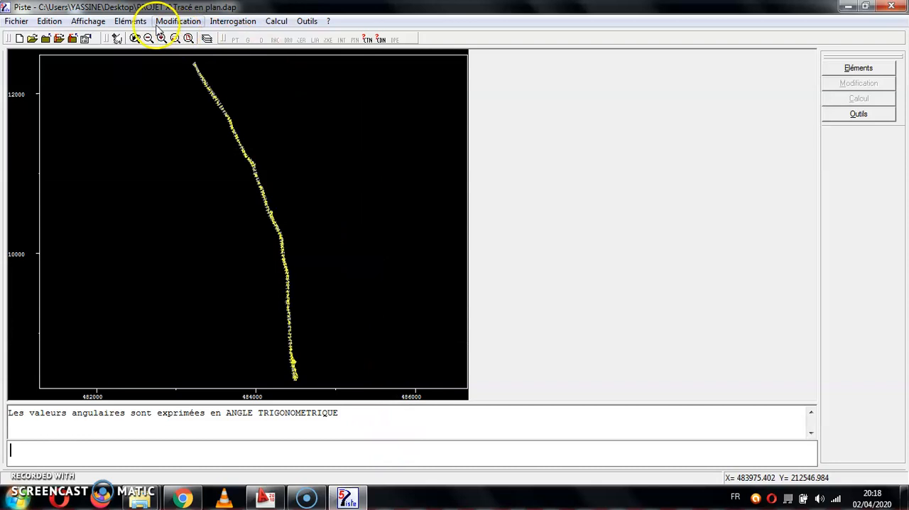
pyautogui.click(223, 62)
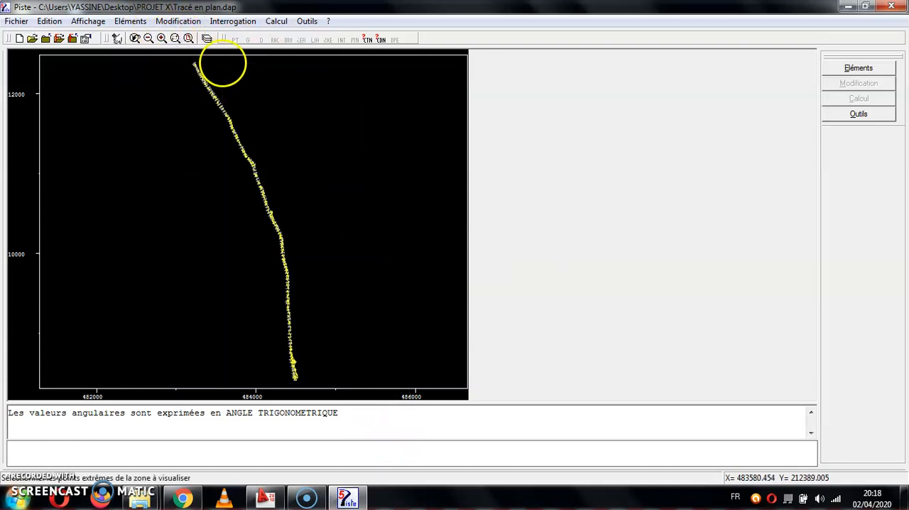
pyautogui.click(173, 107)
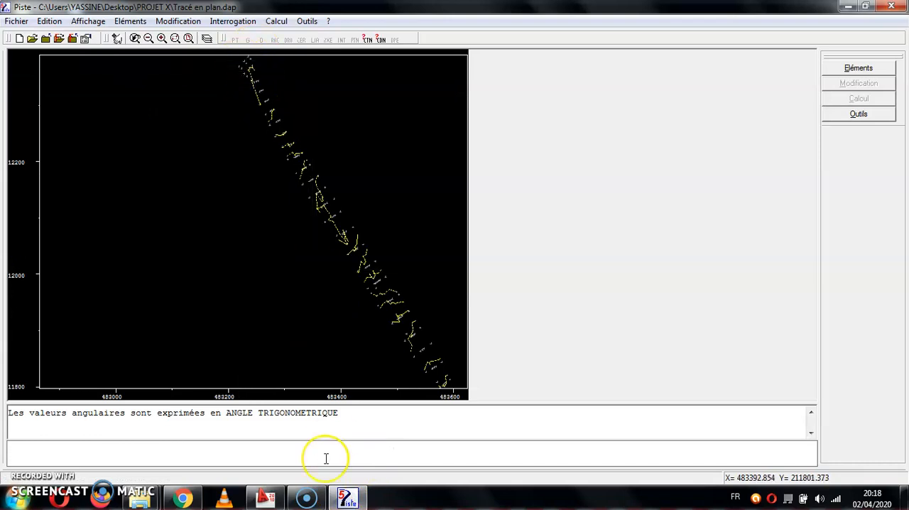
pyautogui.write('I P1')
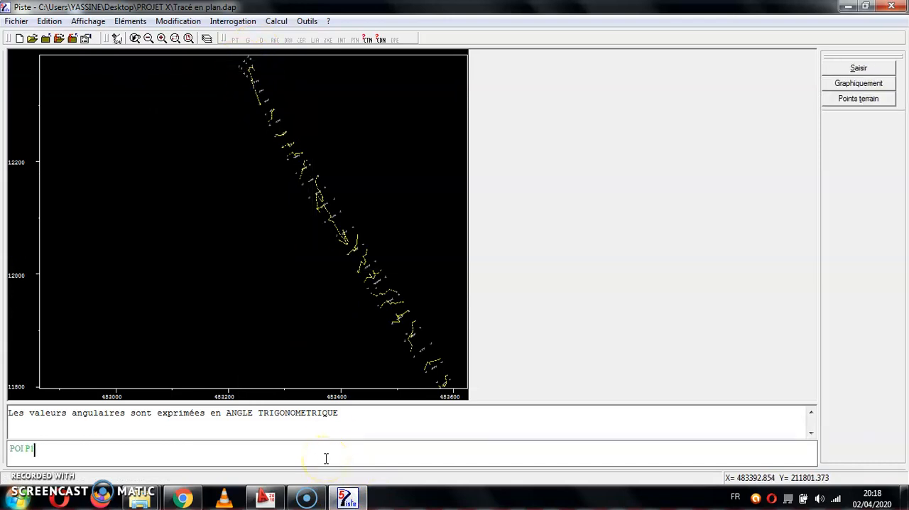
pyautogui.click(30, 448)
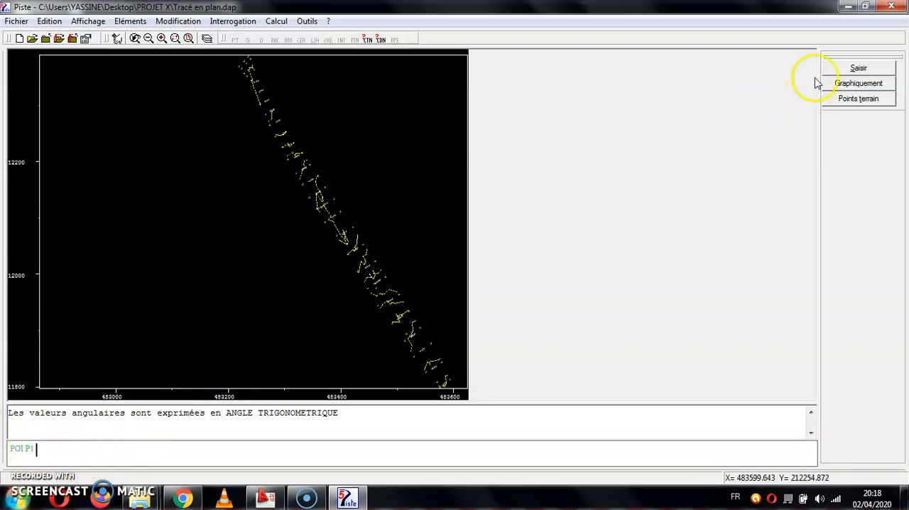
pyautogui.click(864, 84)
pyautogui.click(90, 229)
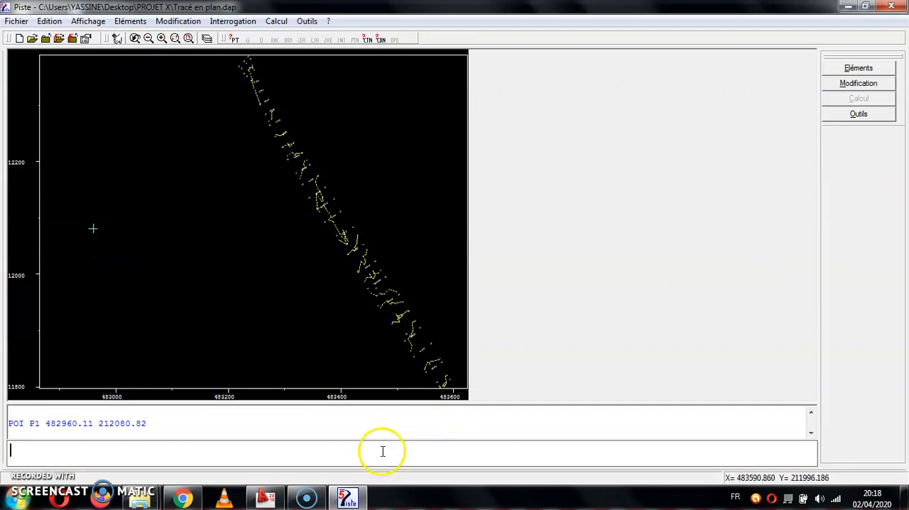
# Redefine point P1 on the terrain point at the strip's upper end, at 483228.032, 212378.086.
pyautogui.write('I P8')
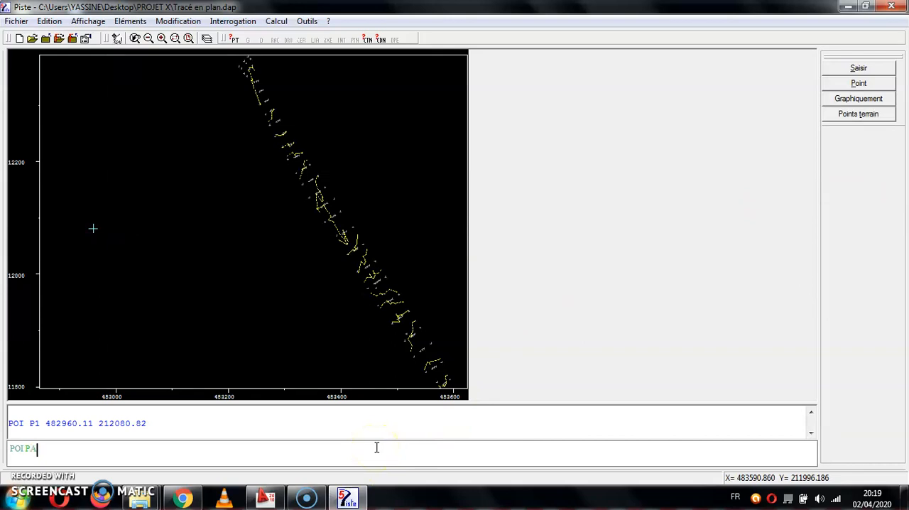
pyautogui.write('1')
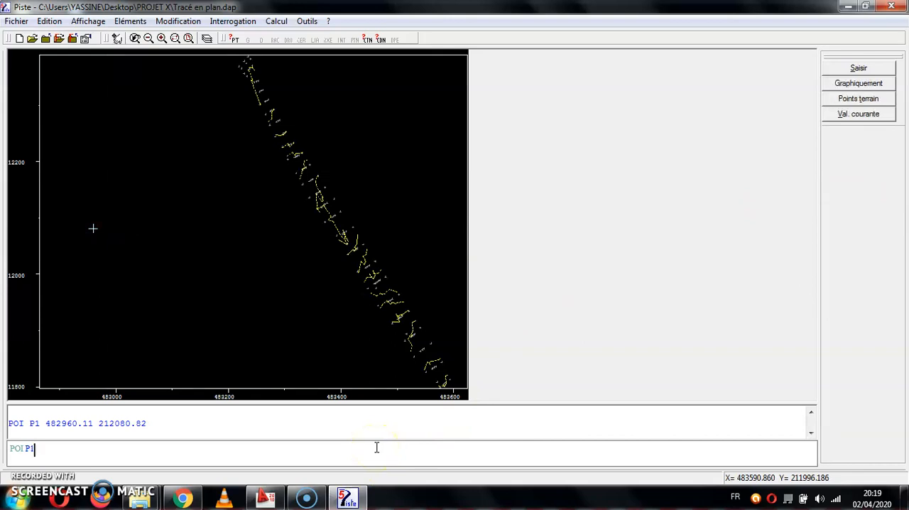
pyautogui.click(858, 100)
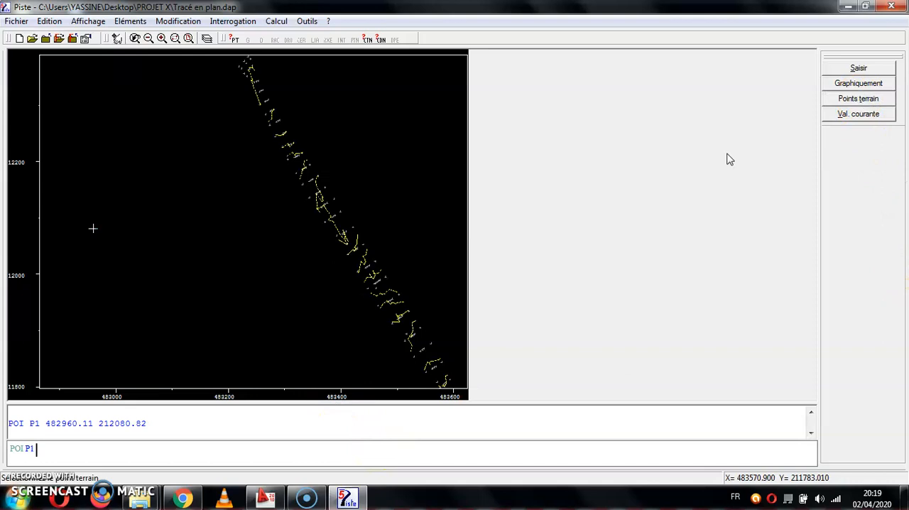
pyautogui.click(175, 38)
pyautogui.click(254, 57)
pyautogui.click(210, 107)
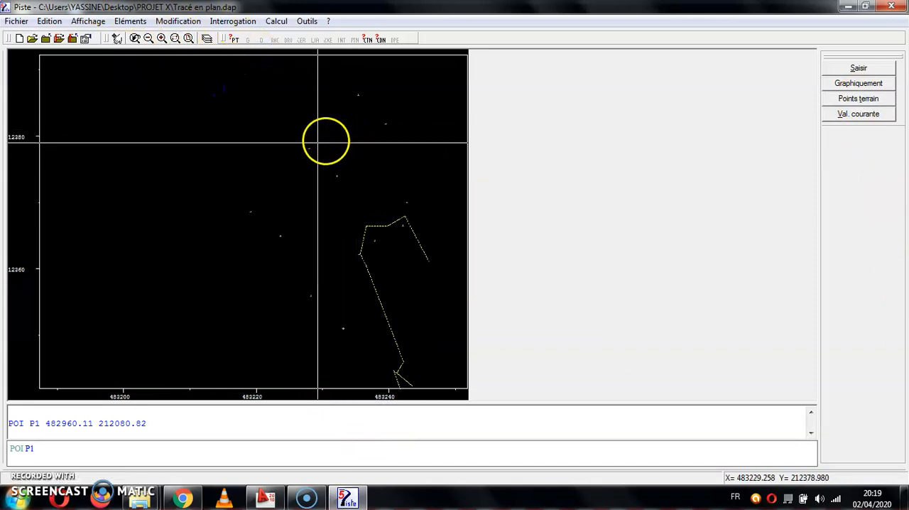
pyautogui.click(830, 98)
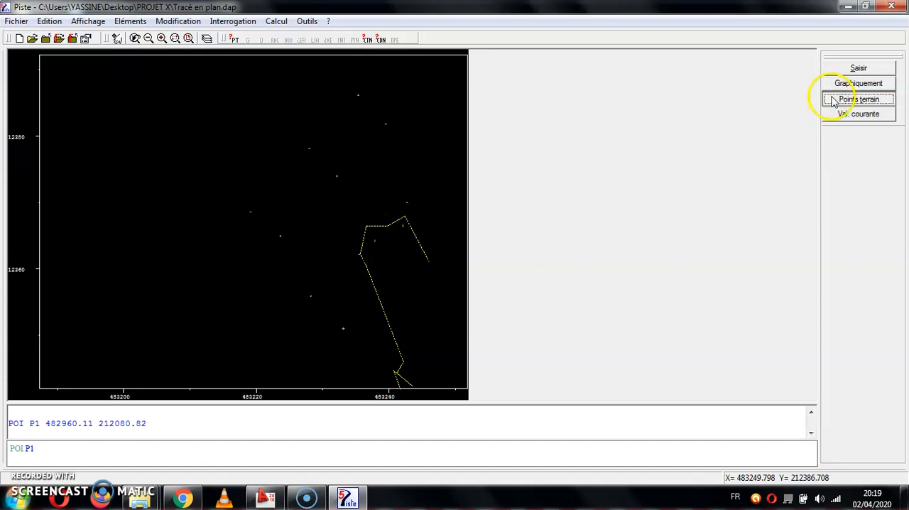
pyautogui.click(326, 134)
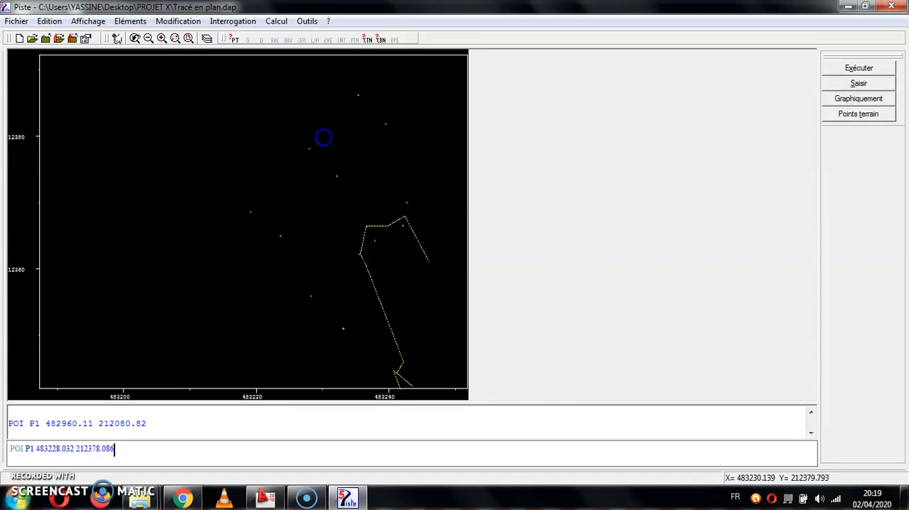
pyautogui.press('Return')
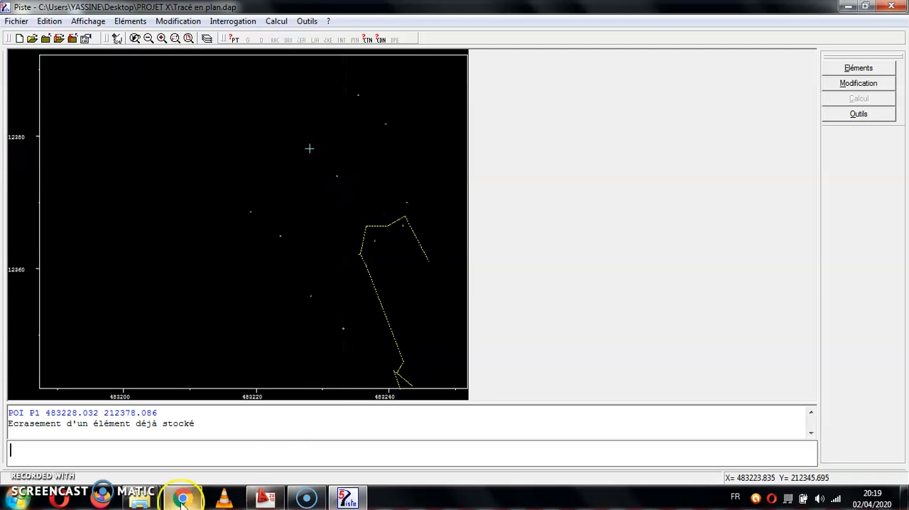
# Create point P2 on a terrain point further down the strip, at 483464.776, 211986.186.
pyautogui.click(146, 39)
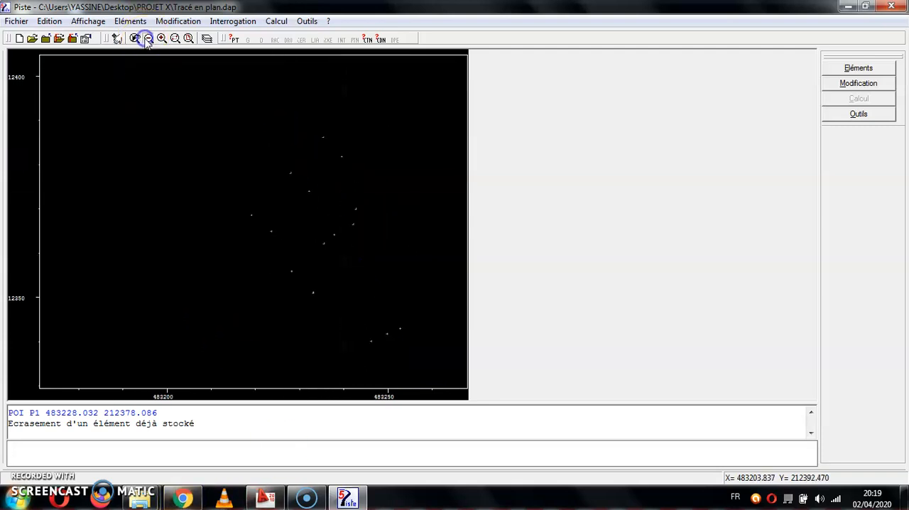
pyautogui.click(147, 39)
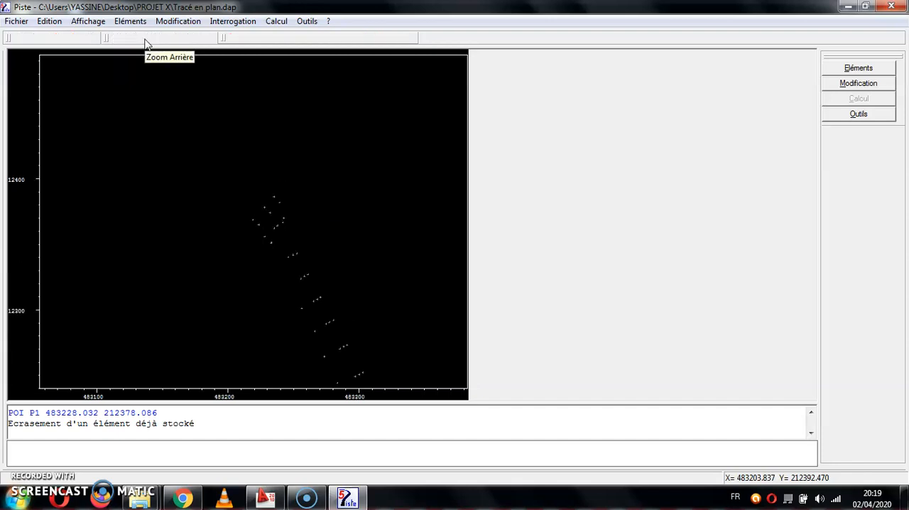
pyautogui.click(147, 39)
pyautogui.click(147, 39)
pyautogui.click(147, 39)
pyautogui.click(308, 453)
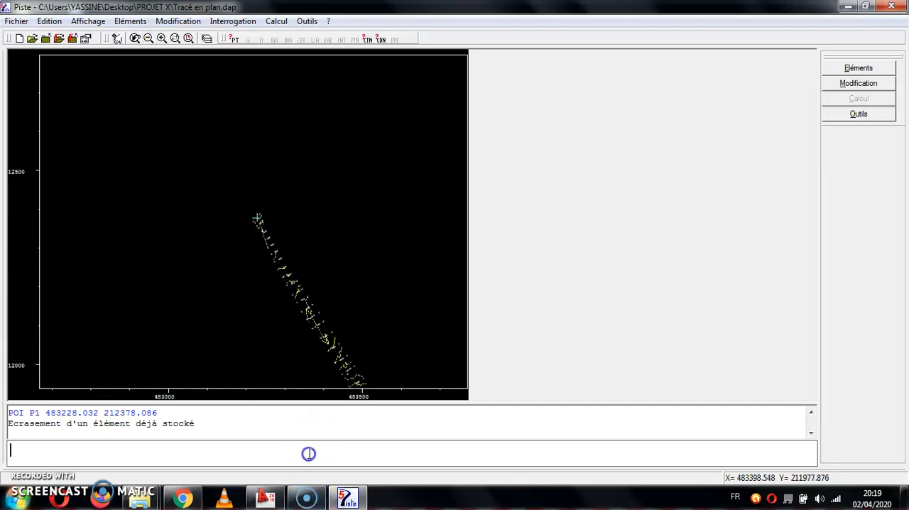
pyautogui.write('POI P2')
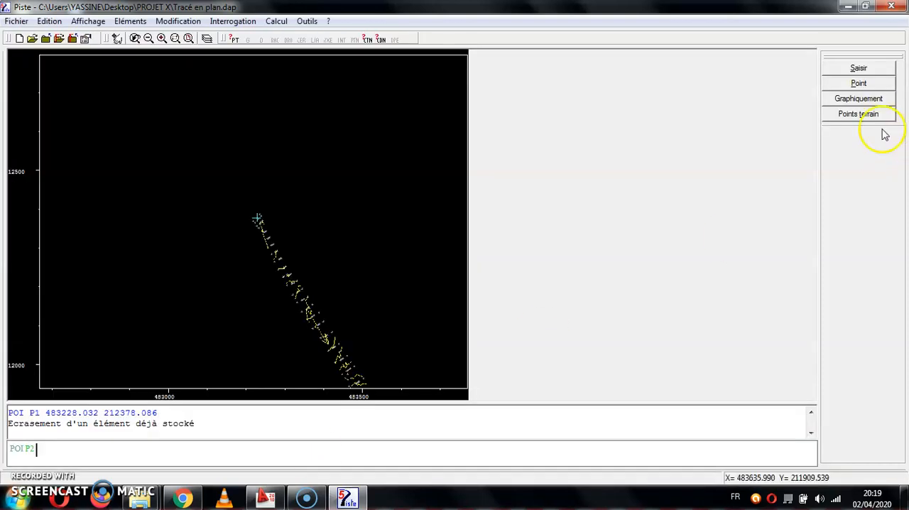
pyautogui.click(864, 115)
pyautogui.click(178, 40)
pyautogui.moveTo(361, 360); pyautogui.dragTo(327, 377)
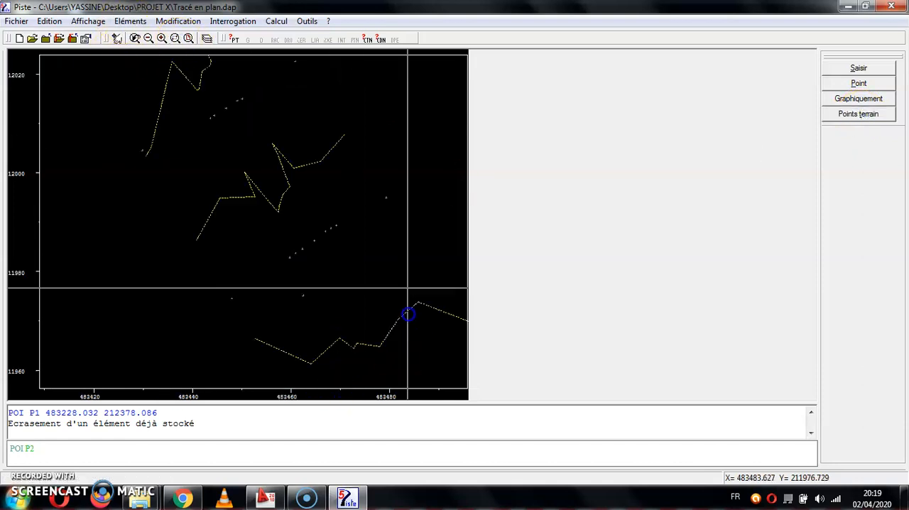
pyautogui.click(314, 243)
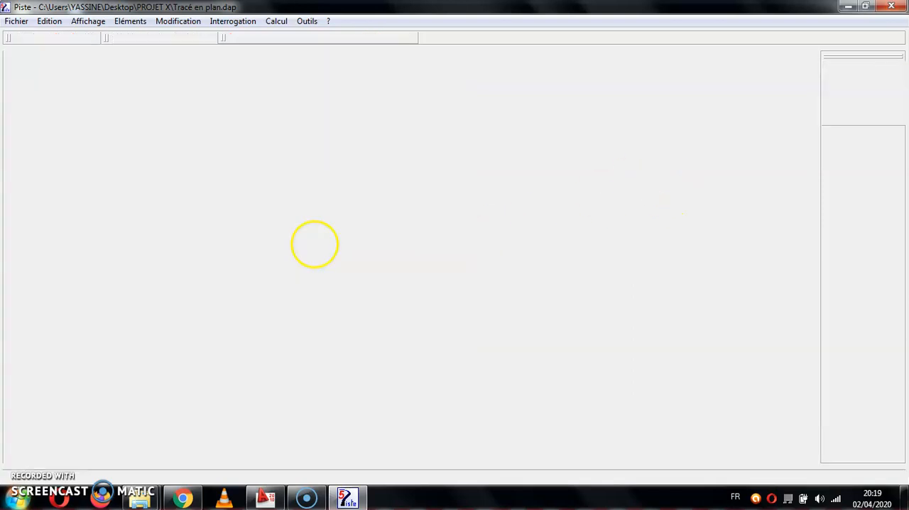
pyautogui.press('Return')
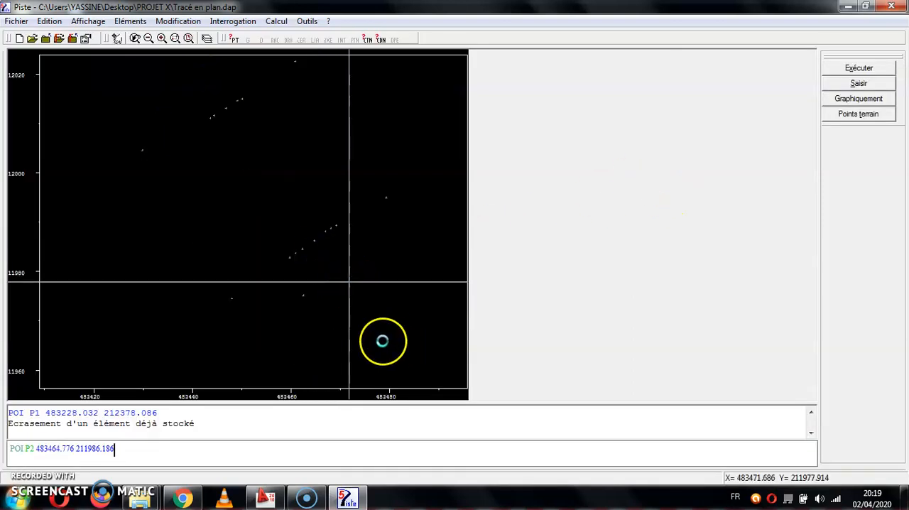
# Create point P3 graphically just beside the strip below P2, at about X 483697, Y 211721.
pyautogui.click(147, 39)
pyautogui.click(147, 39)
pyautogui.click(147, 40)
pyautogui.click(148, 40)
pyautogui.click(147, 39)
pyautogui.click(147, 40)
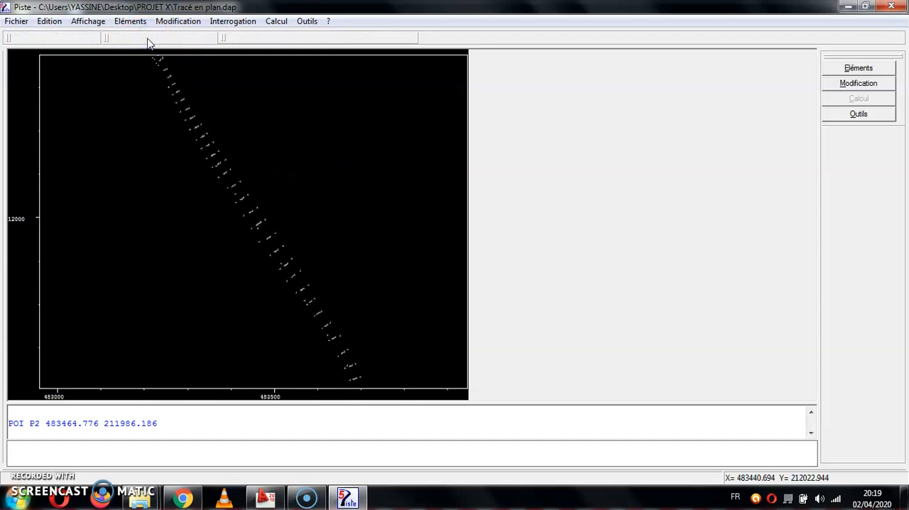
pyautogui.click(148, 38)
pyautogui.click(148, 38)
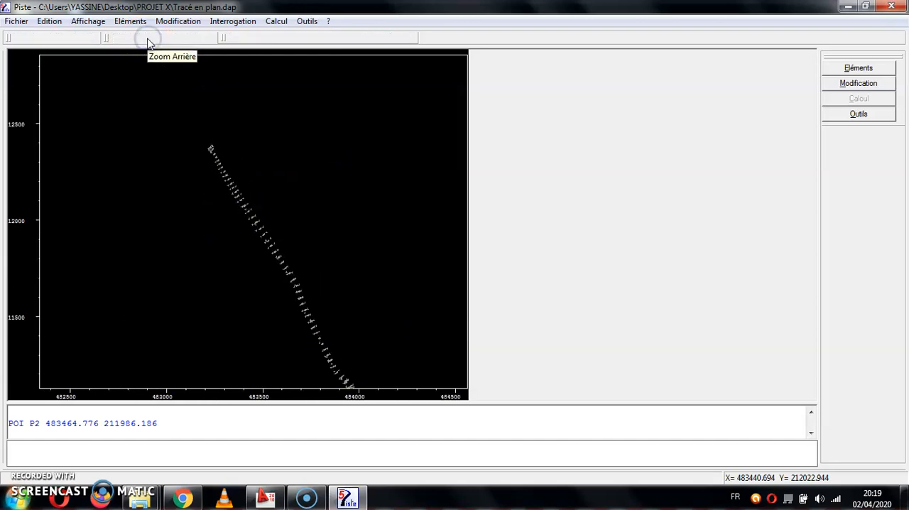
pyautogui.click(266, 452)
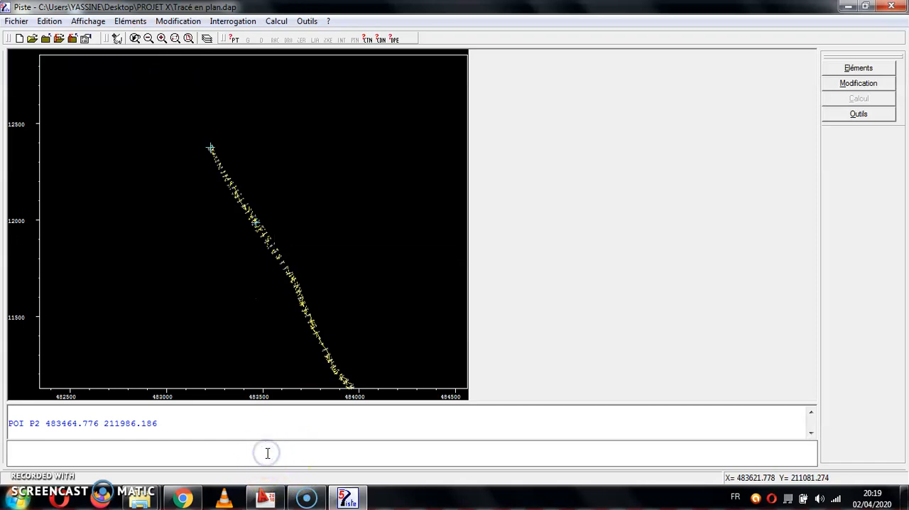
pyautogui.write('POI P3')
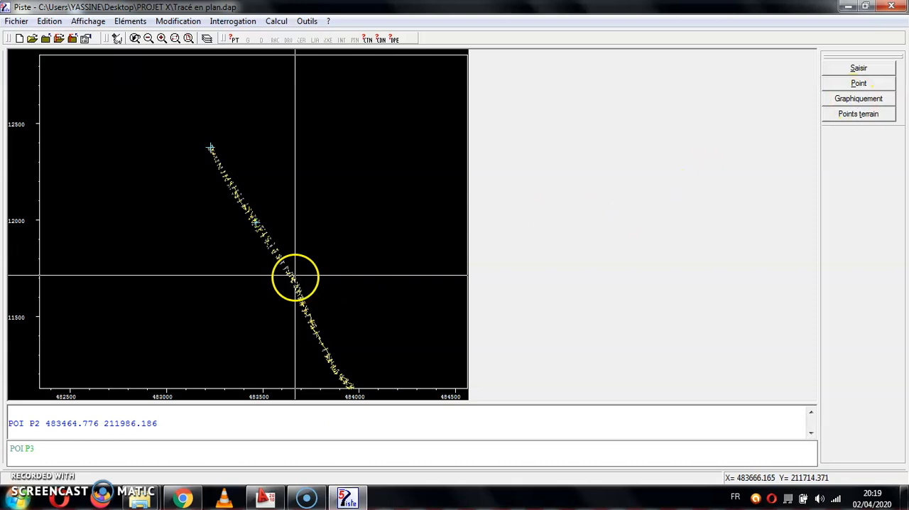
pyautogui.click(301, 274)
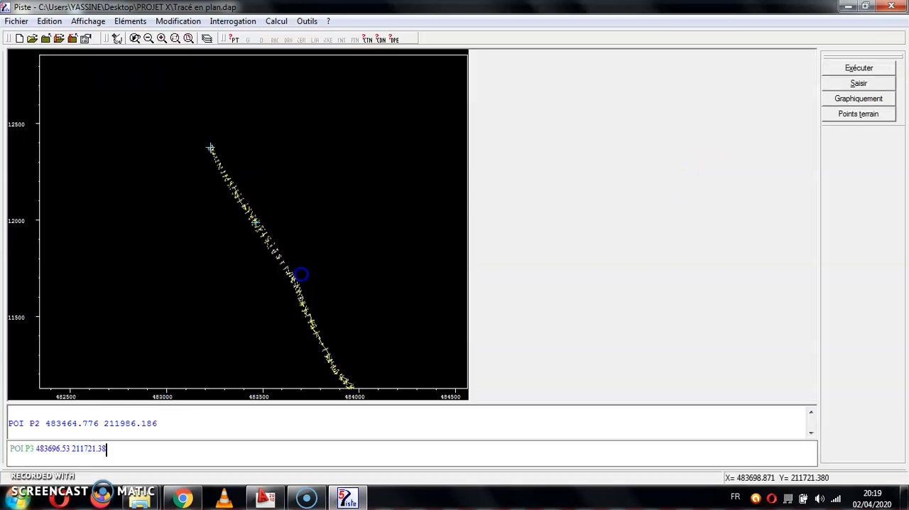
pyautogui.press('Return')
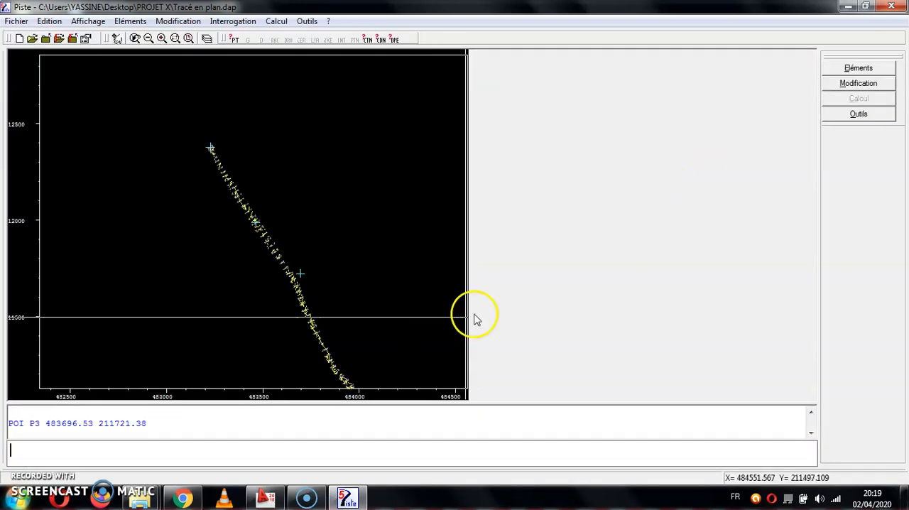
# Create point P4 on a terrain point of the strip below P3, at 483797.009, 211386.569.
pyautogui.click(332, 449)
pyautogui.write('POI P4')
pyautogui.click(835, 112)
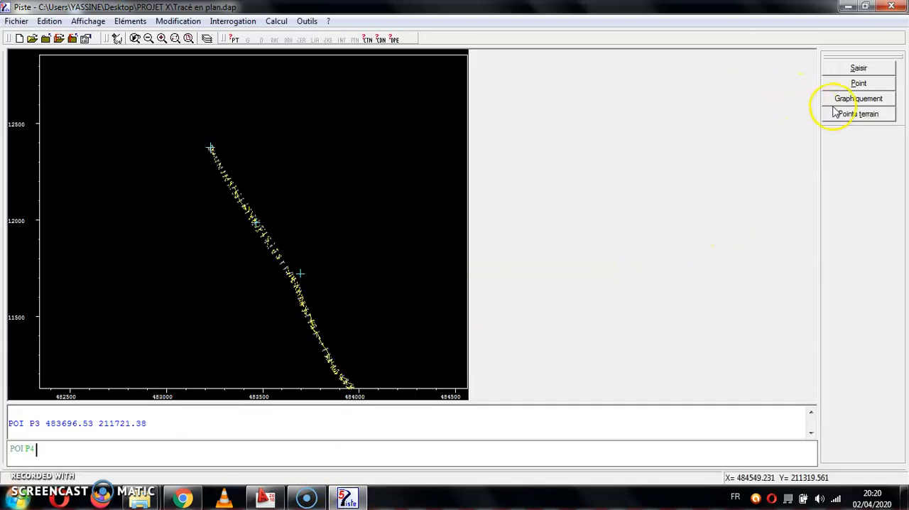
pyautogui.click(323, 338)
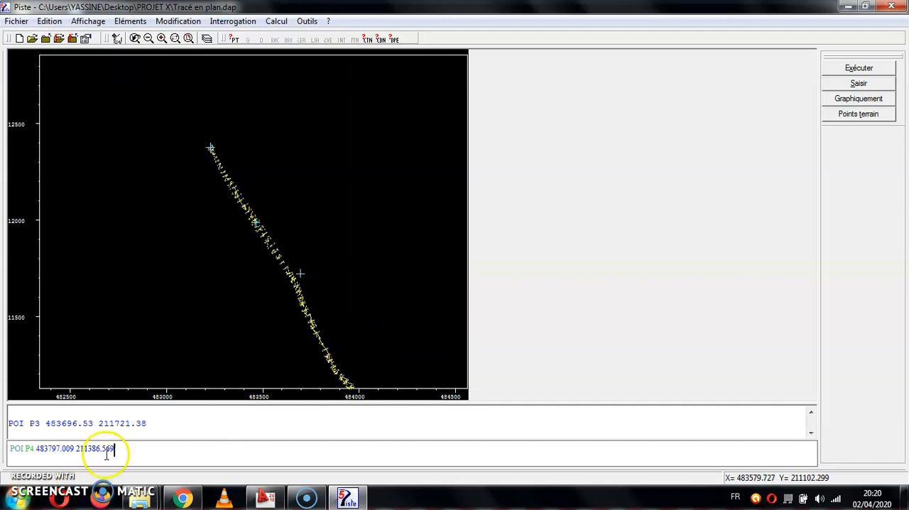
pyautogui.press('Return')
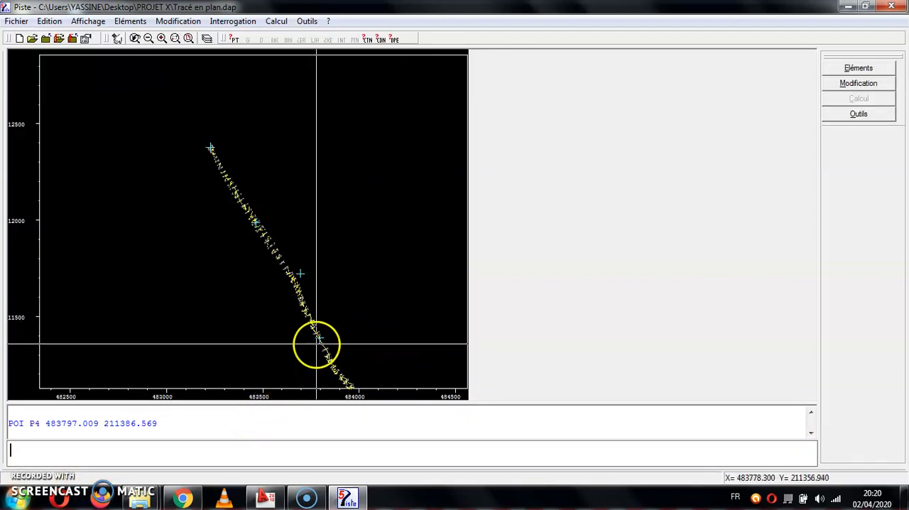
# Create point P5 on a terrain point of the strip below P4, at 483952.4205, 211129.3495.
pyautogui.click(147, 38)
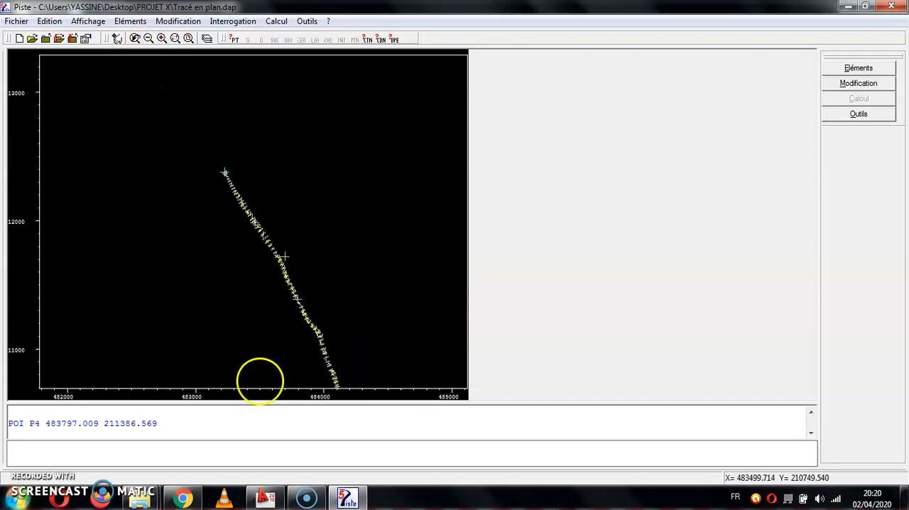
pyautogui.write('POI P5')
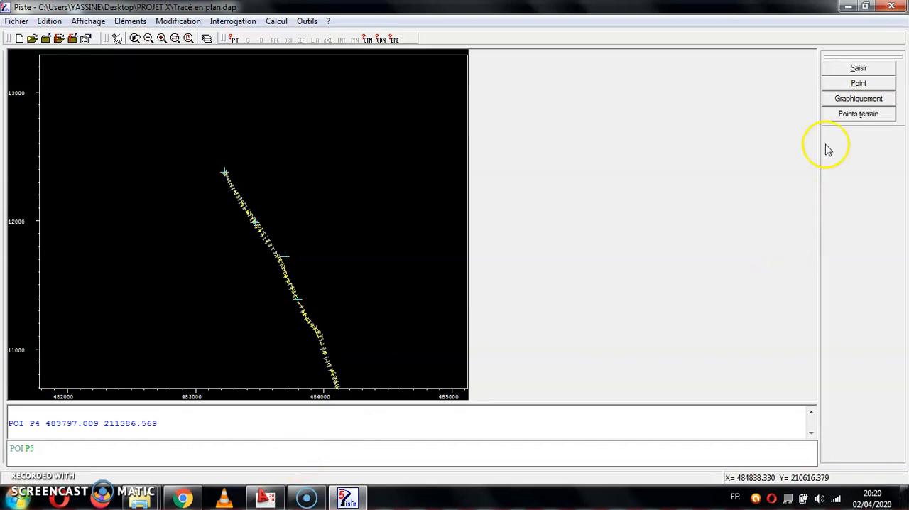
pyautogui.click(174, 38)
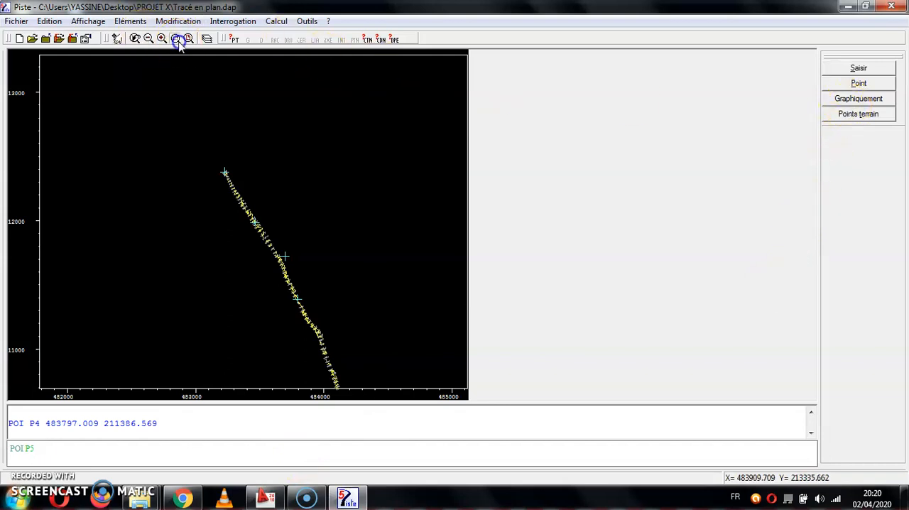
pyautogui.click(351, 316)
pyautogui.click(259, 348)
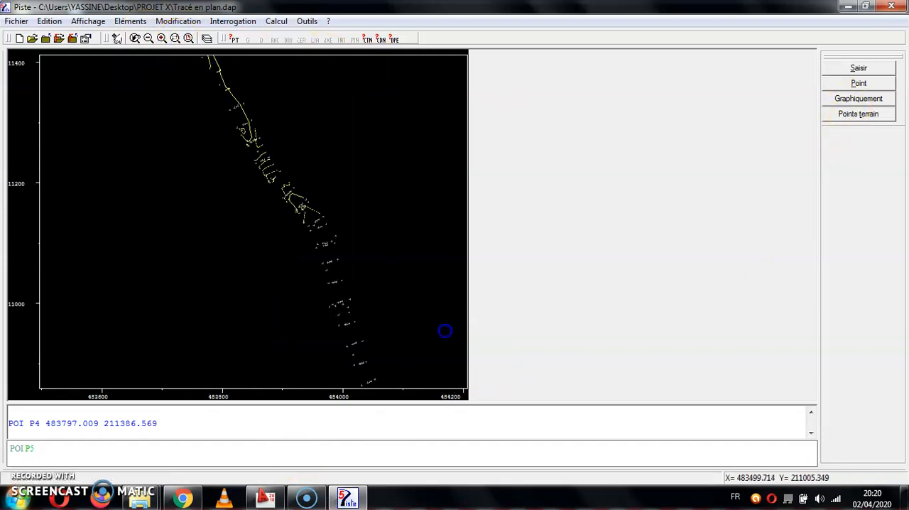
pyautogui.click(857, 115)
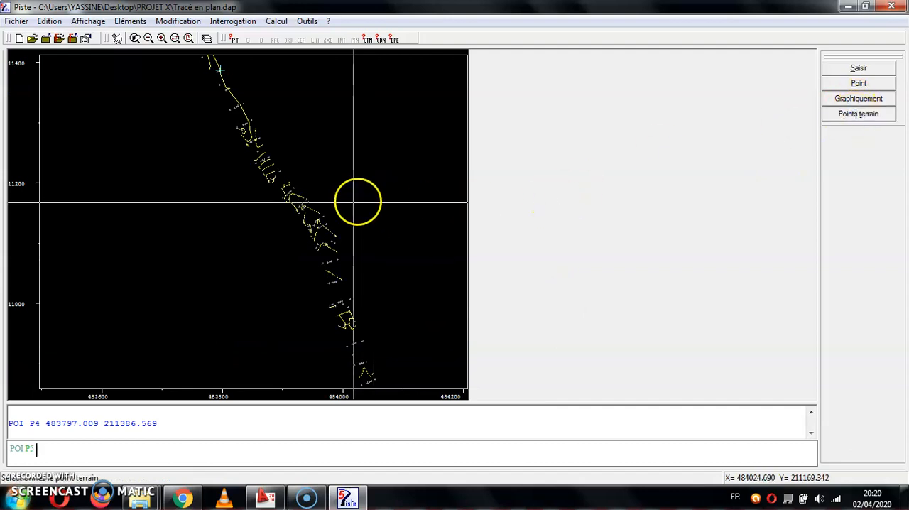
pyautogui.click(312, 226)
pyautogui.press('Return')
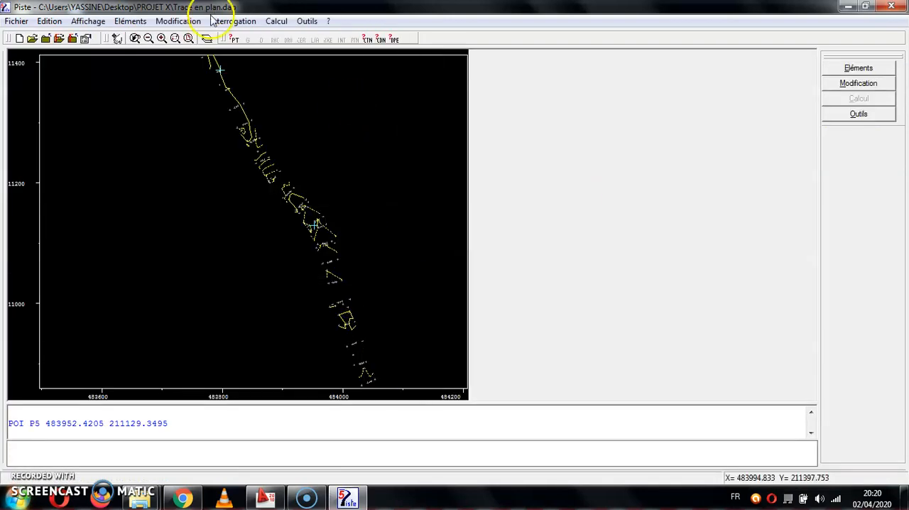
# Create straight line D1 through points P1 and P2 with the DRO command.
pyautogui.click(144, 38)
pyautogui.click(143, 39)
pyautogui.click(144, 38)
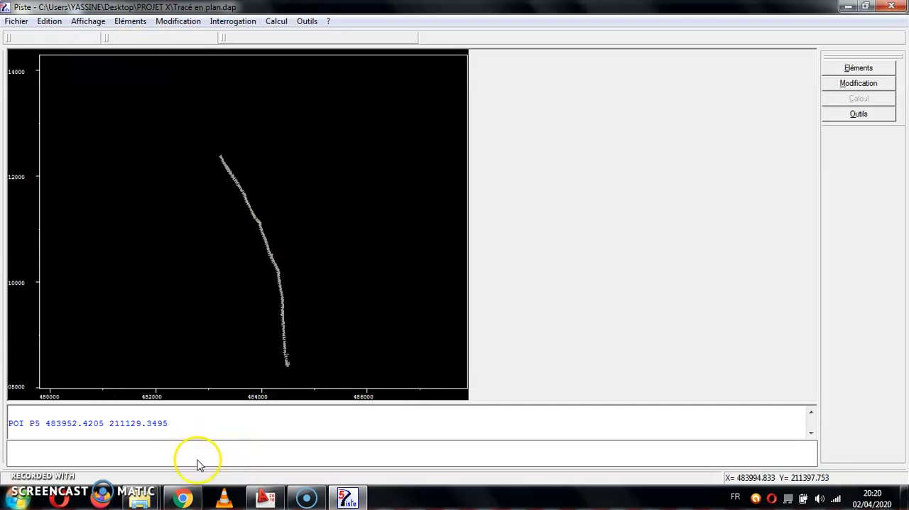
pyautogui.click(161, 39)
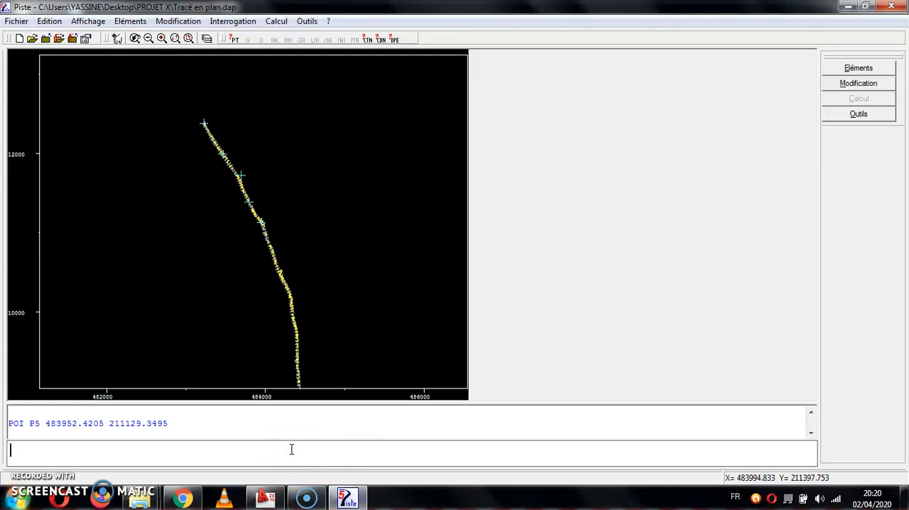
pyautogui.write('O DI')
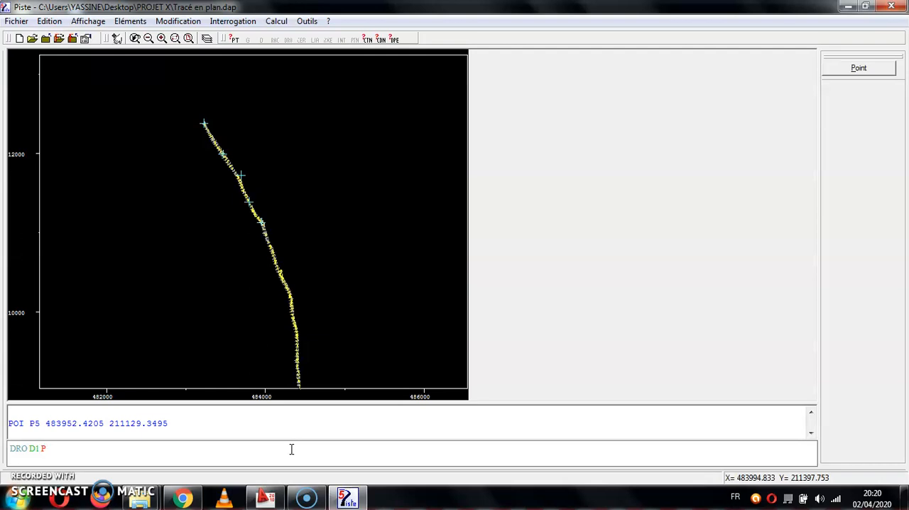
pyautogui.write(' P1 P2')
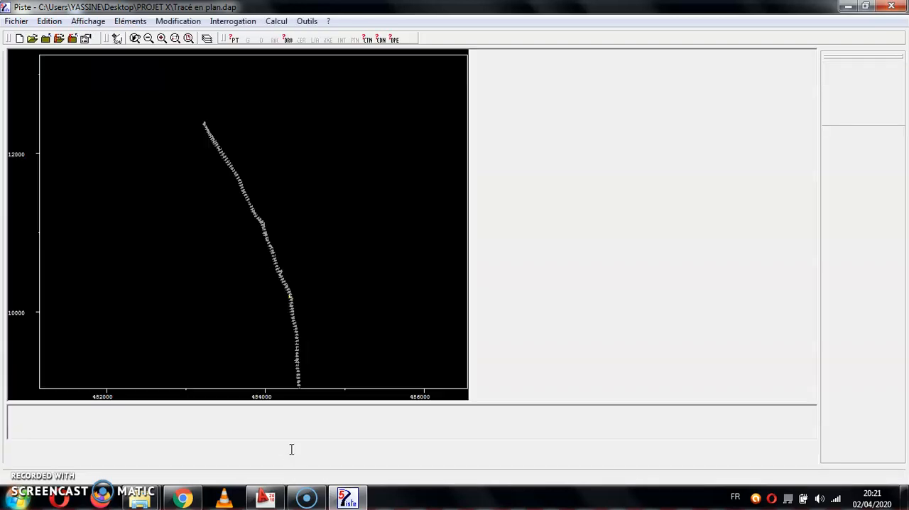
pyautogui.write('INI')
pyautogui.press('Return')
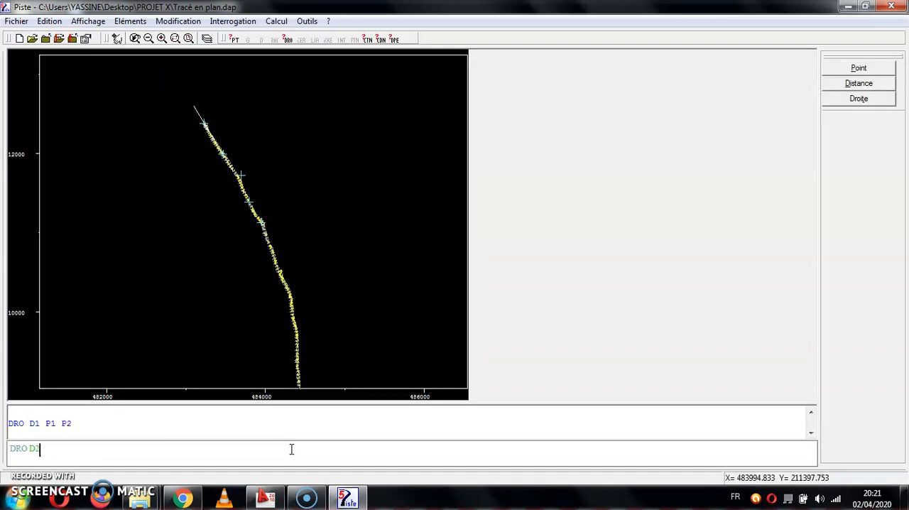
# Create straight line D2 through points P2 and P3, and straight line D3 through P3 and P4.
pyautogui.write('2 P3')
pyautogui.press('Return')
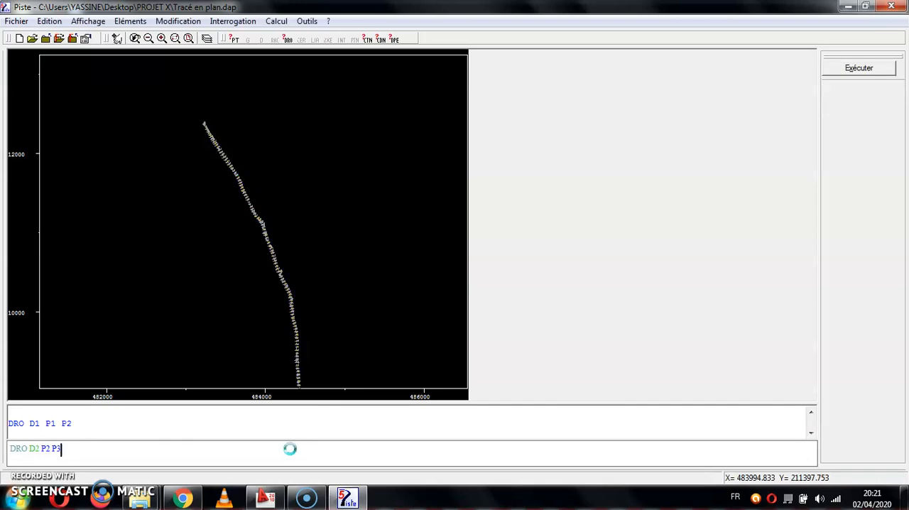
pyautogui.write('D')
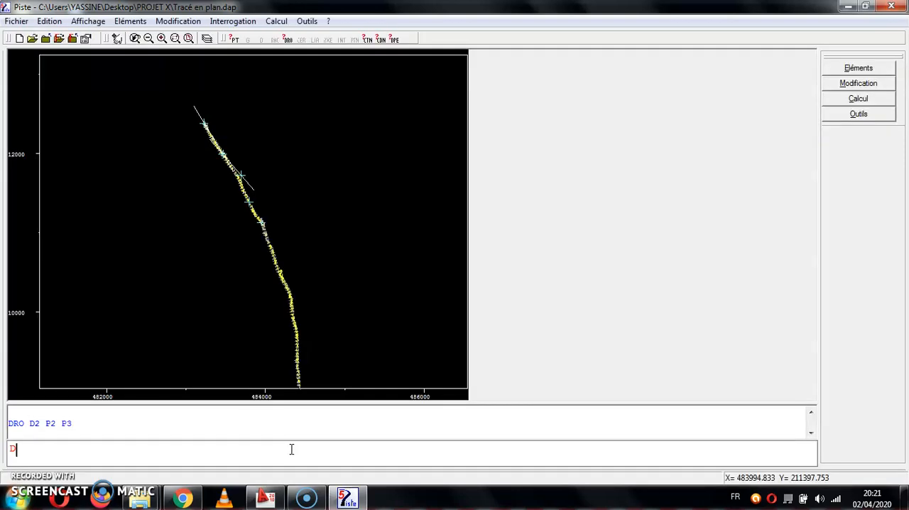
pyautogui.write('RO D3 P3 P')
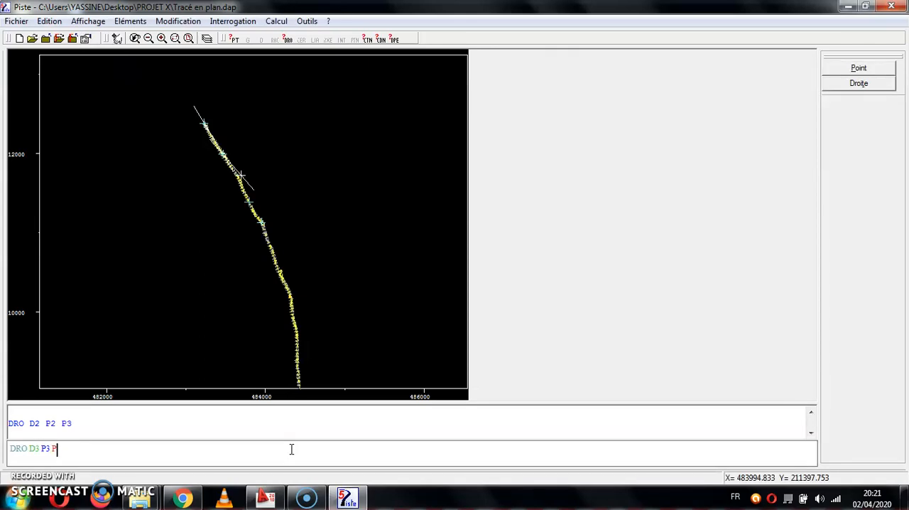
pyautogui.write('4')
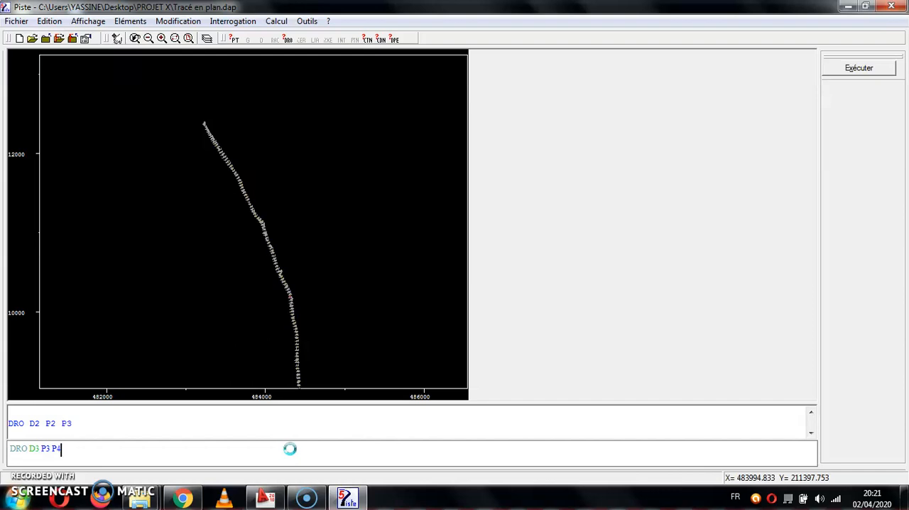
pyautogui.press('Return')
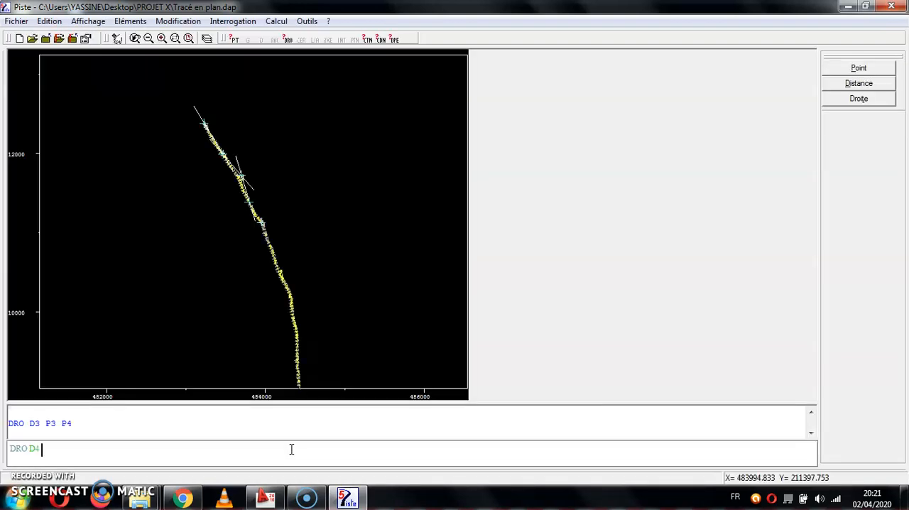
# Create straight line D4 through points P4 and P5.
pyautogui.write('P4 P')
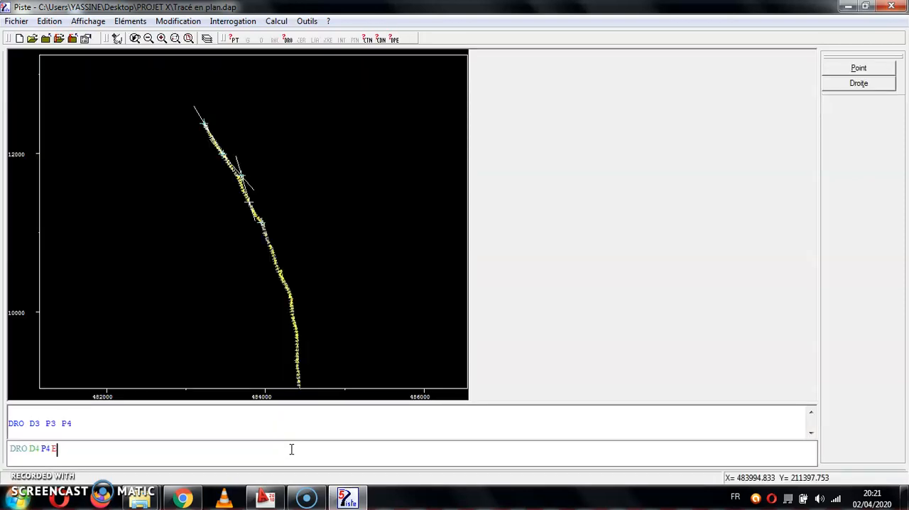
pyautogui.write('5')
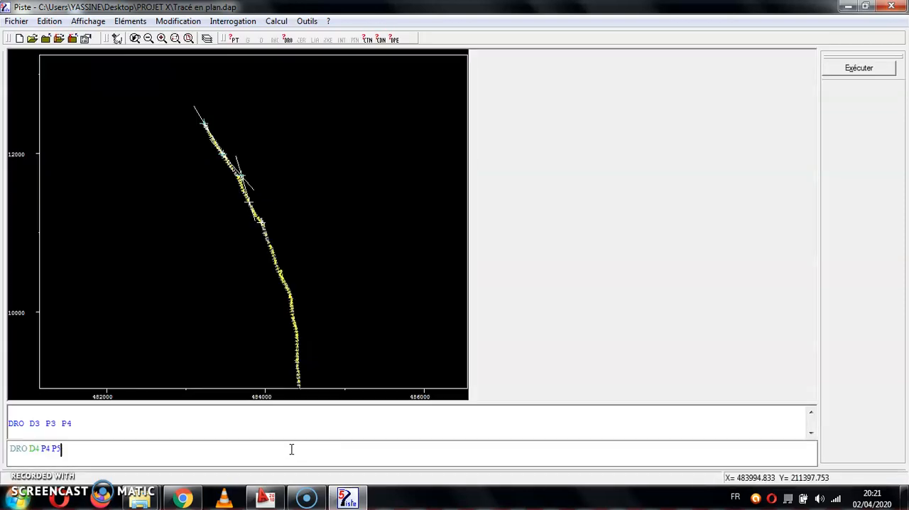
pyautogui.press('Return')
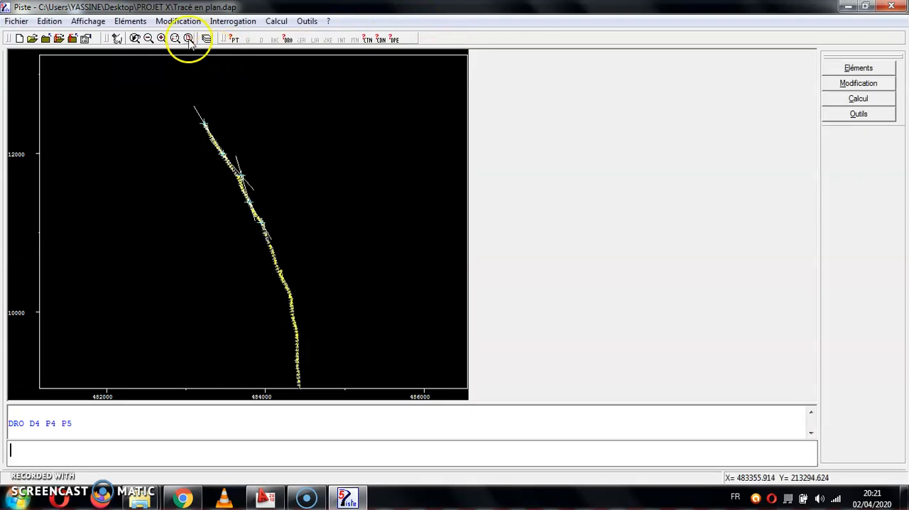
# Define distance R1 as 300 with the DIS command.
pyautogui.click(189, 39)
pyautogui.click(267, 131)
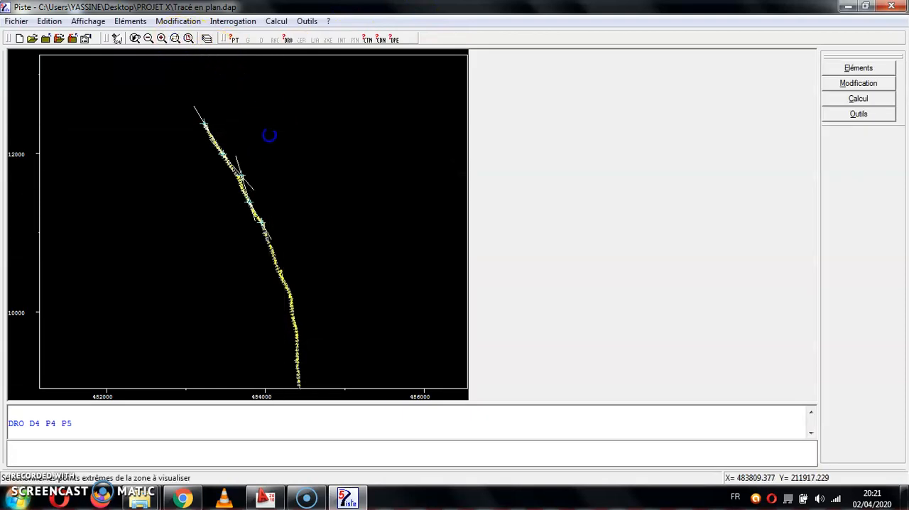
pyautogui.click(151, 220)
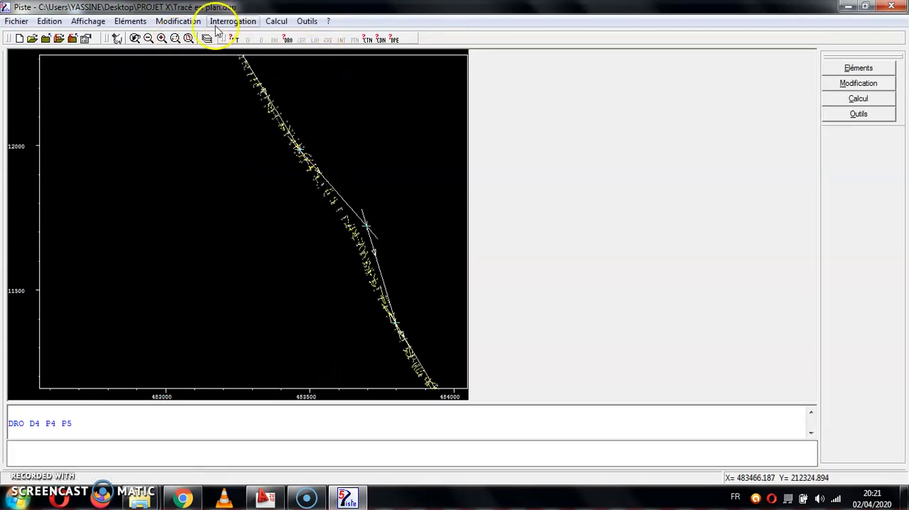
pyautogui.click(148, 39)
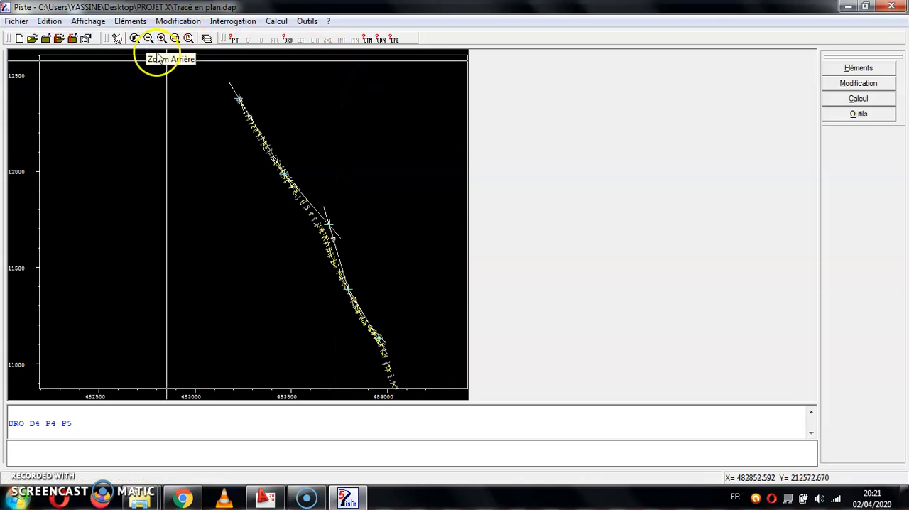
pyautogui.click(333, 451)
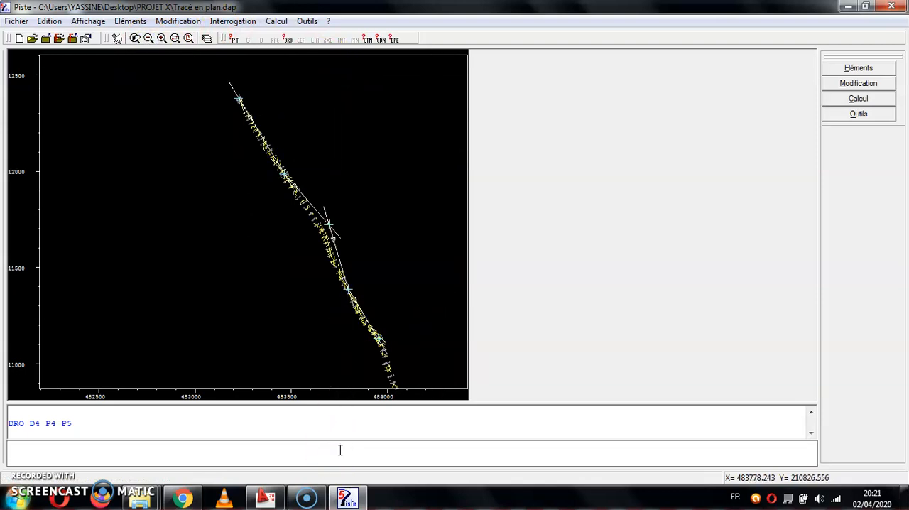
pyautogui.write('DIS')
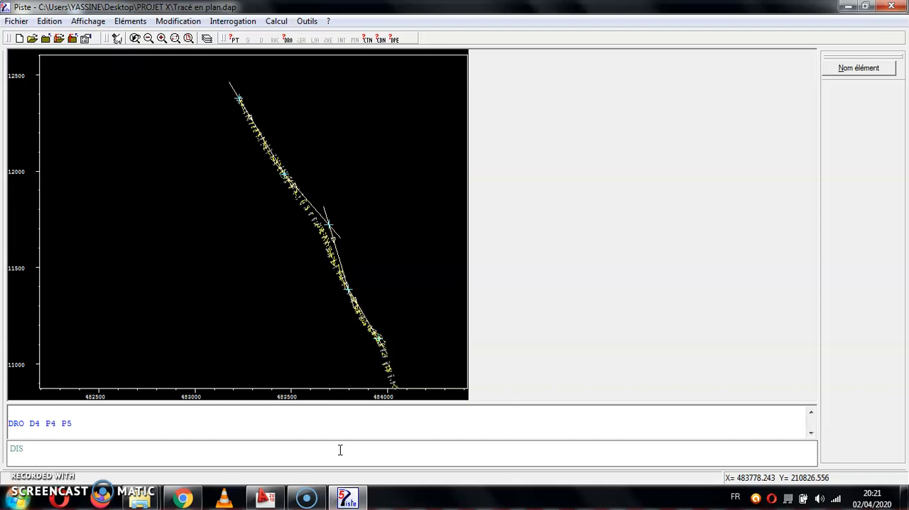
pyautogui.write('R')
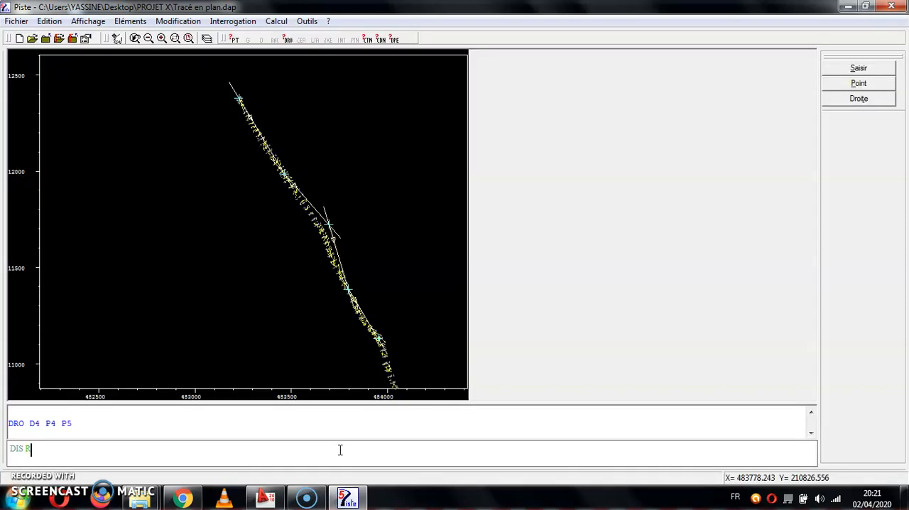
pyautogui.write('1 300')
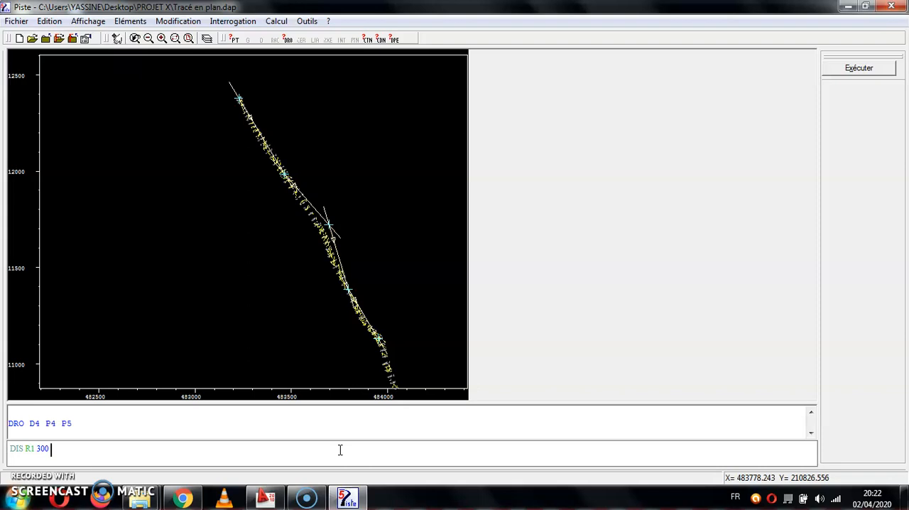
pyautogui.press('Return')
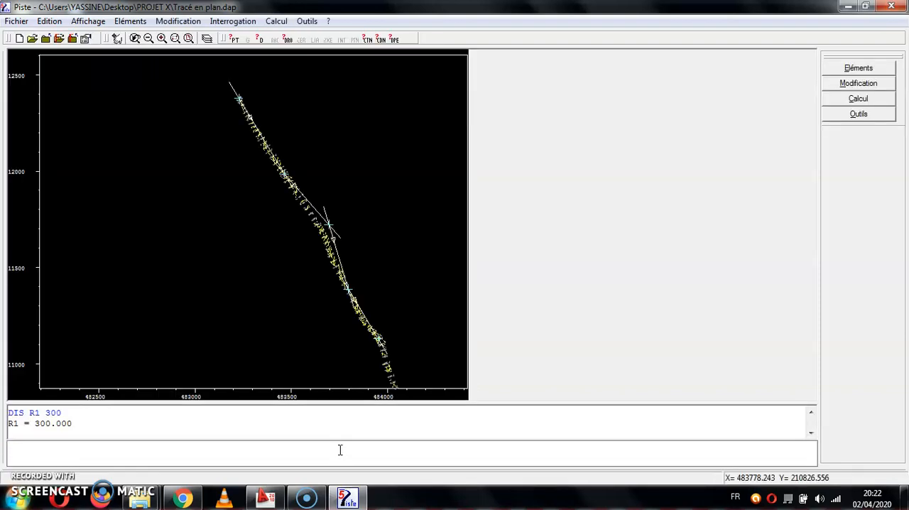
# Define distance R2 as -300.
pyautogui.write('DIS R2')
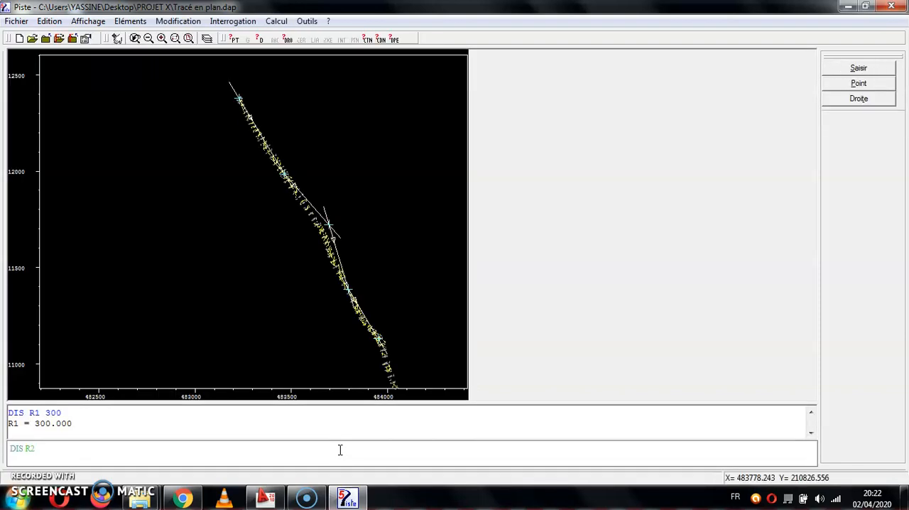
pyautogui.write(' -300')
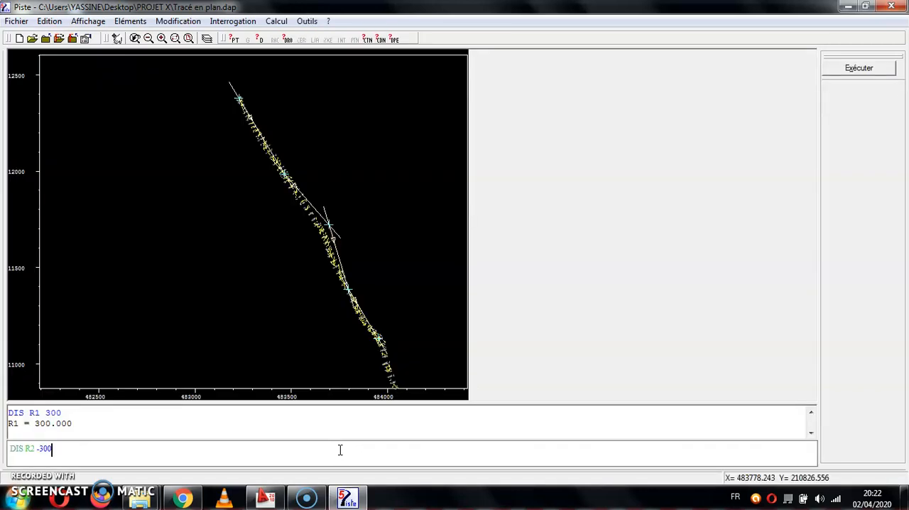
pyautogui.press('Return')
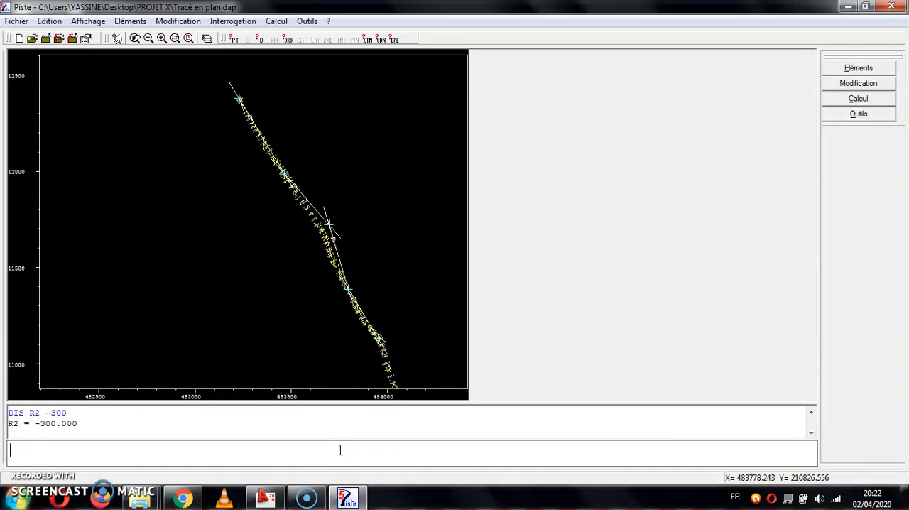
# Create connection L1 between lines D1 and D2 using R1 with the LIA command, and inspect the curve near P2.
pyautogui.write('LIA L1 D1 D2')
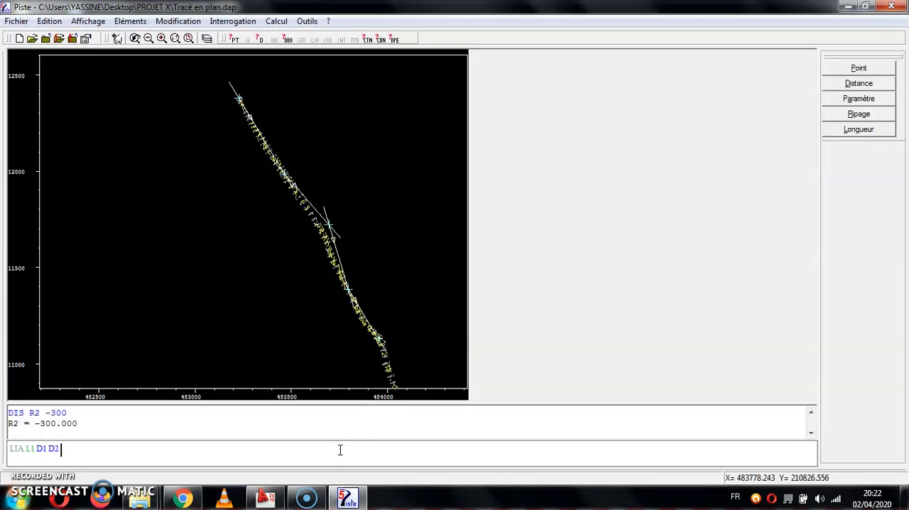
pyautogui.write(' R1')
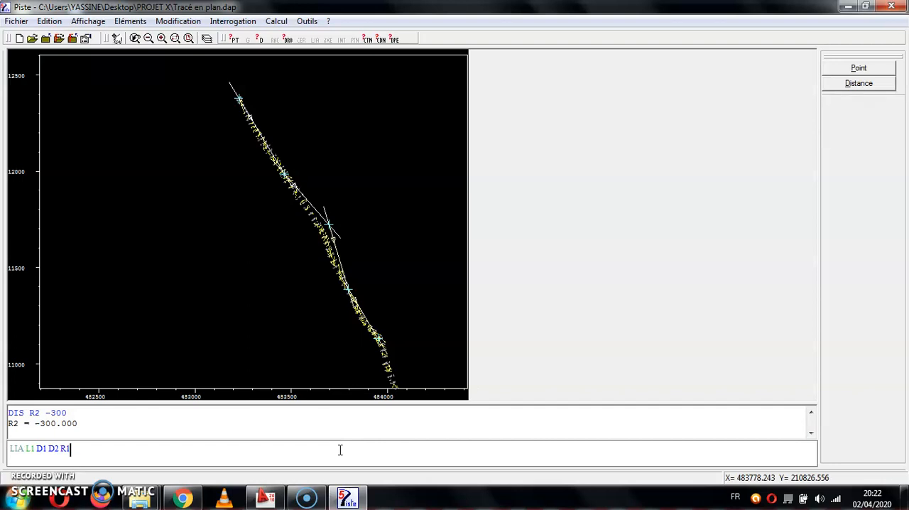
pyautogui.press('Return')
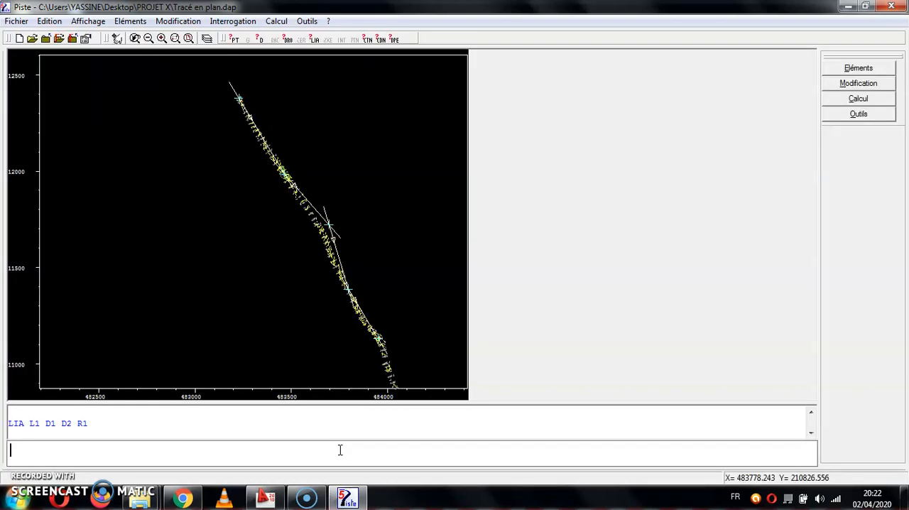
pyautogui.click(175, 38)
pyautogui.click(351, 156)
pyautogui.click(257, 205)
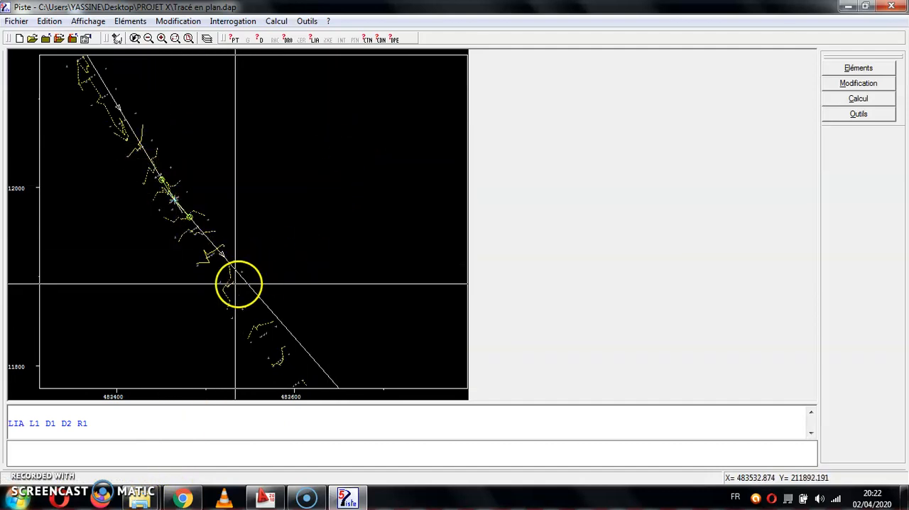
pyautogui.click(246, 443)
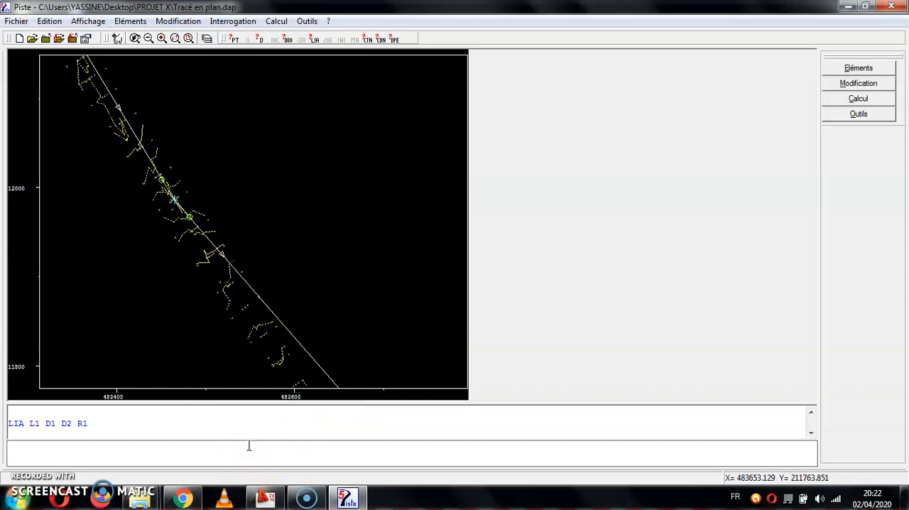
# Create connection L2 between lines D1 and D2 using R2, and inspect the resulting curve around P2.
pyautogui.write('DIS')
pyautogui.press('BackSpace')
pyautogui.press('BackSpace')
pyautogui.press('BackSpace')
pyautogui.write('LIA L')
pyautogui.write('1')
pyautogui.write(' D1')
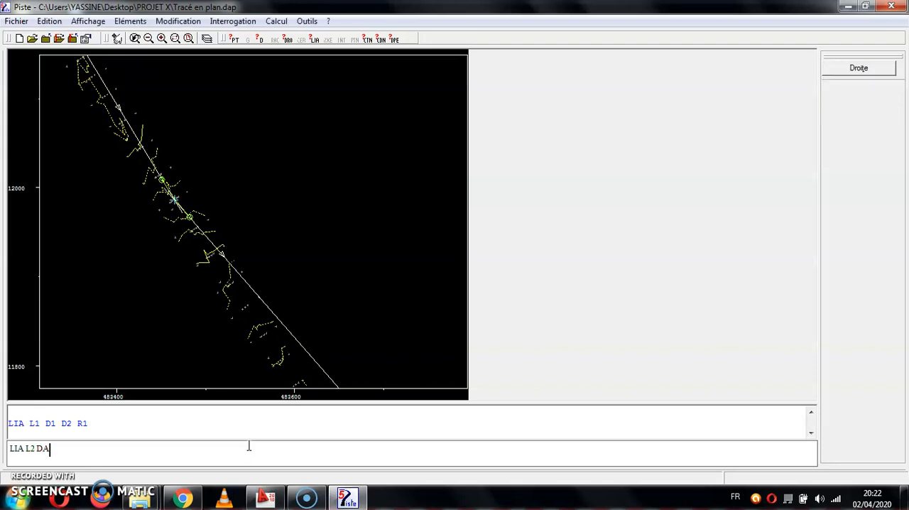
pyautogui.write(' D2 R2')
pyautogui.press('Return')
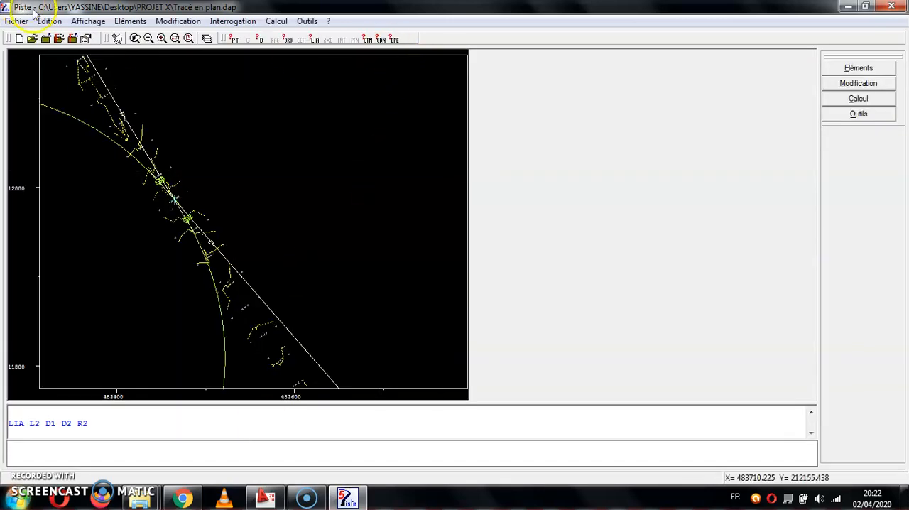
pyautogui.click(149, 38)
pyautogui.click(149, 38)
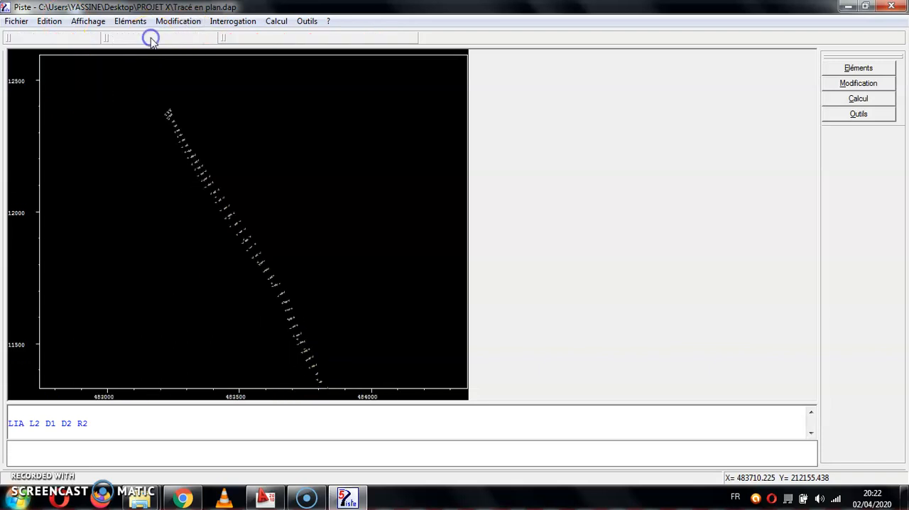
pyautogui.click(161, 38)
pyautogui.click(163, 40)
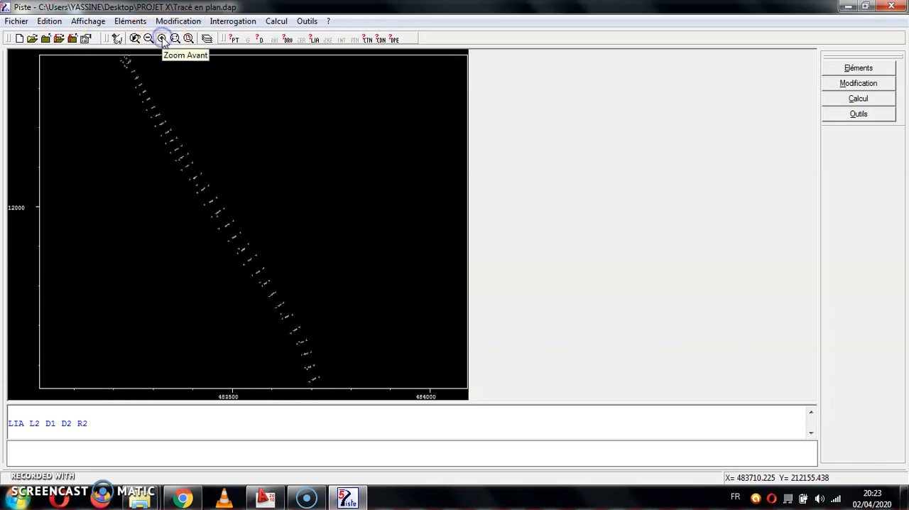
pyautogui.click(163, 40)
pyautogui.click(264, 445)
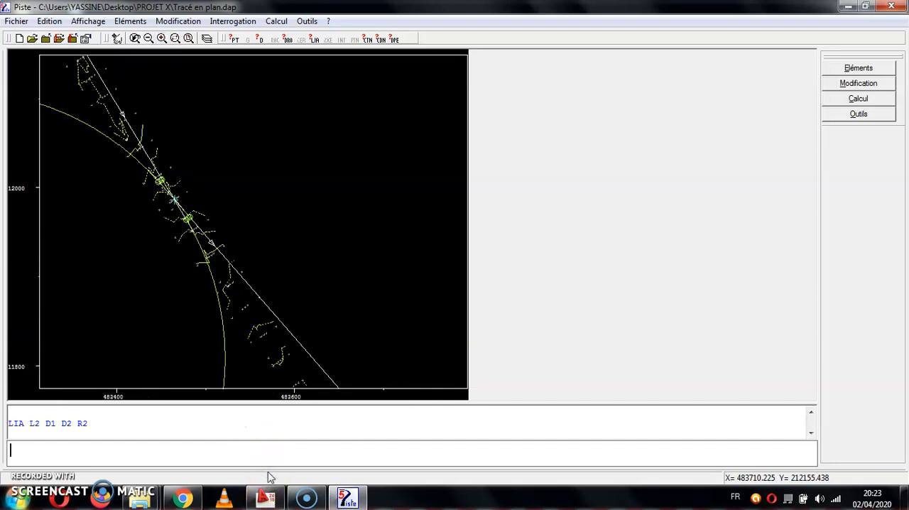
# Redefine connection L1 between lines D1 and D2 using R1 with the LIA command.
pyautogui.write('LIA ')
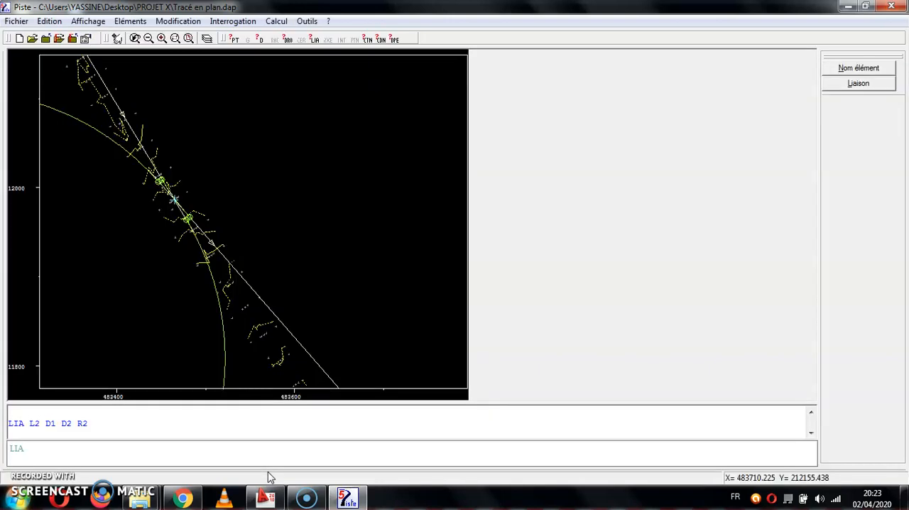
pyautogui.write('LA')
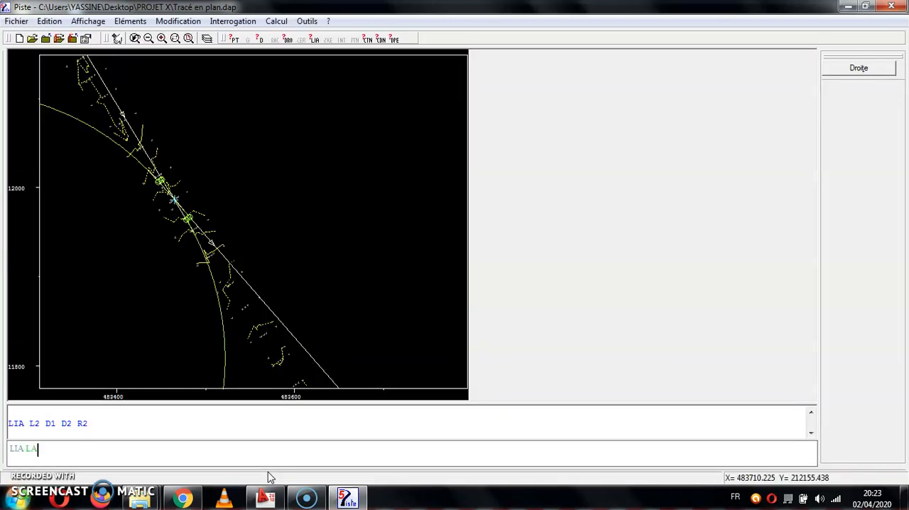
pyautogui.write('1 D1 D2 R1')
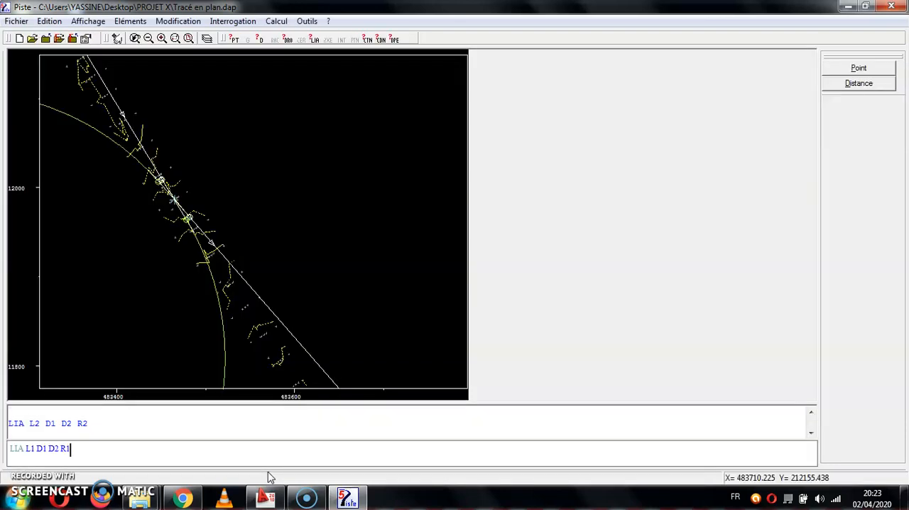
pyautogui.press('Return')
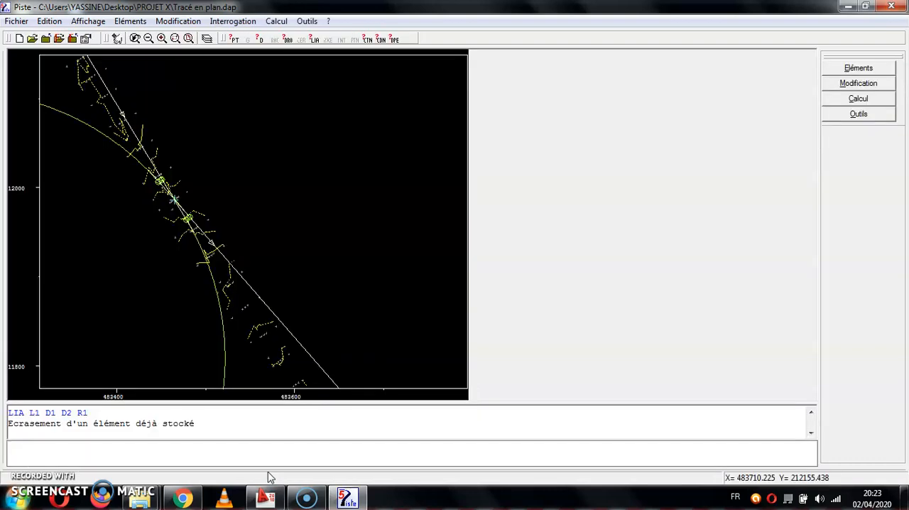
# Redefine connection L2 between lines D1 and D2 using R1 in place of R2.
pyautogui.write('LIA L2 DA')
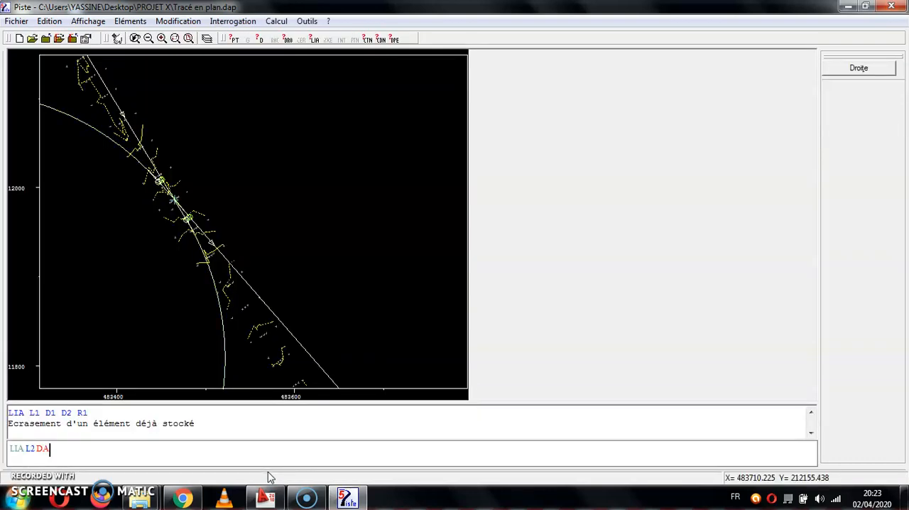
pyautogui.press('BackSpace')
pyautogui.write('1 D2 R2')
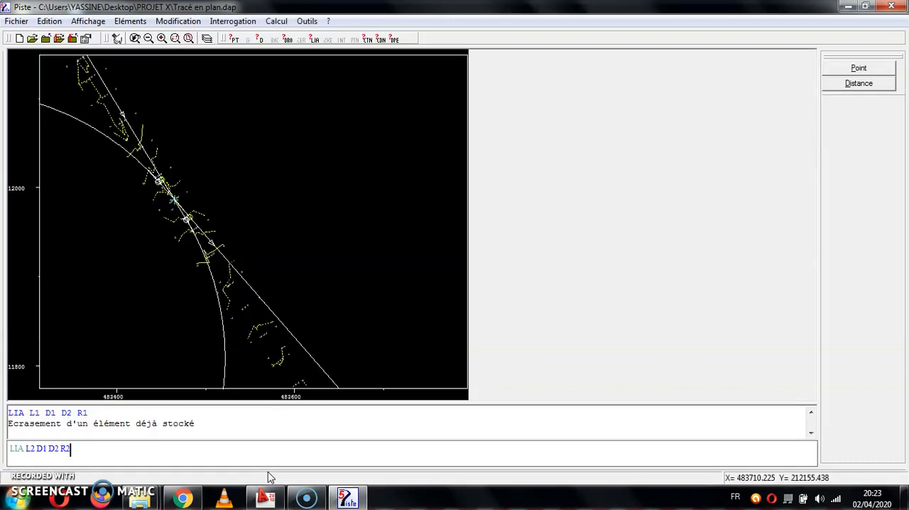
pyautogui.press('Return')
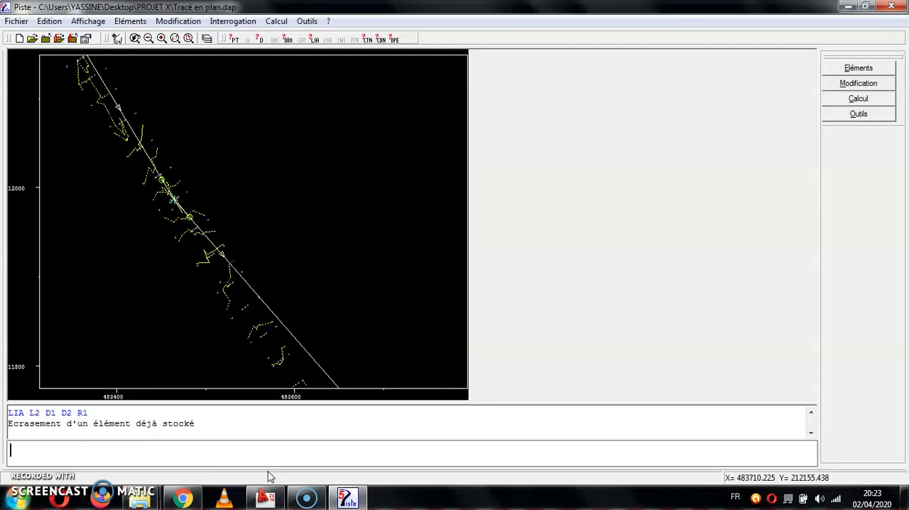
# Create connection L3 between lines D2 and D3 using R2 with the LIA command.
pyautogui.click(149, 38)
pyautogui.click(149, 38)
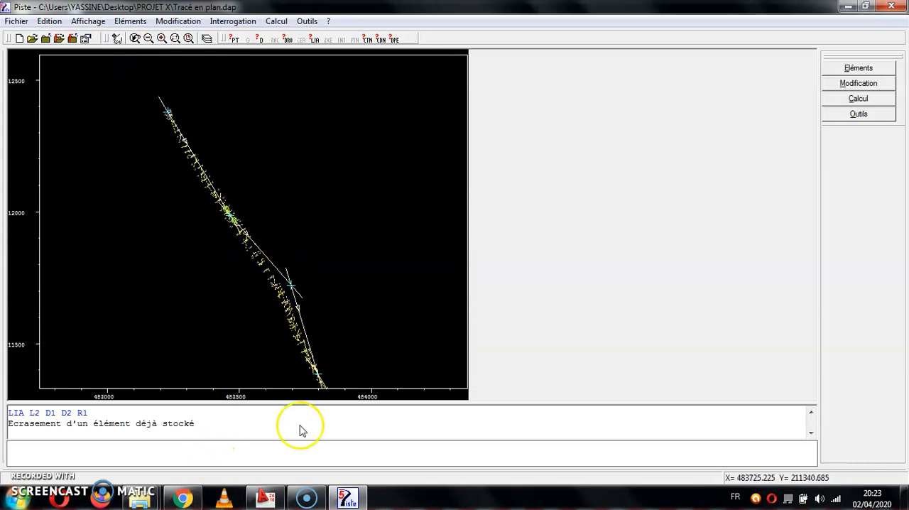
pyautogui.write('lia l3')
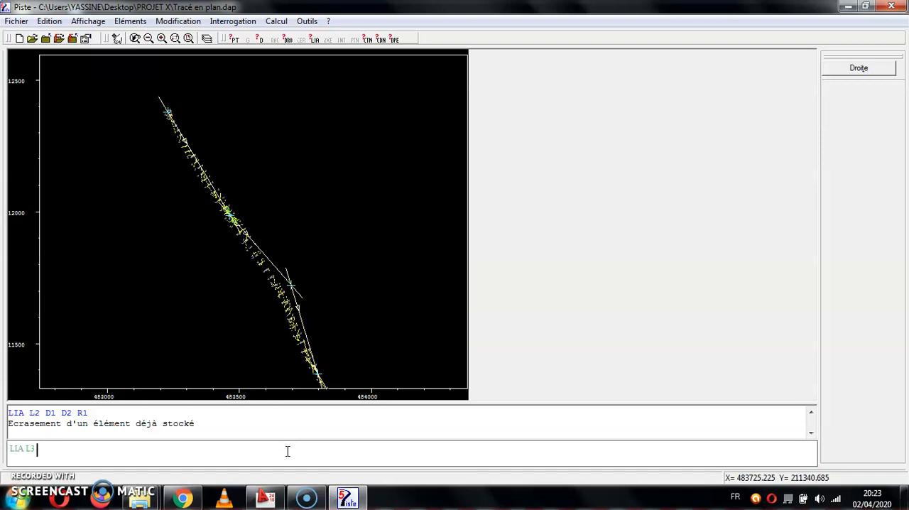
pyautogui.write(' d2 d3')
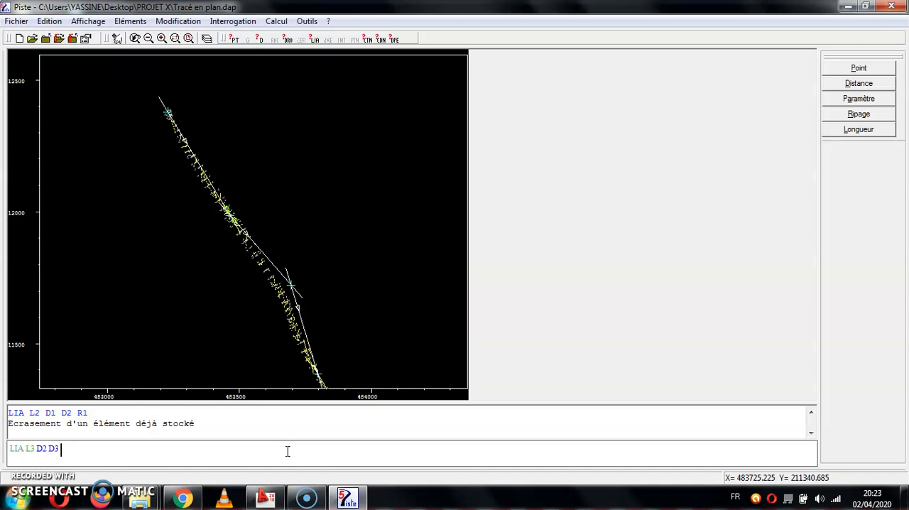
pyautogui.write('r2')
pyautogui.press('Return')
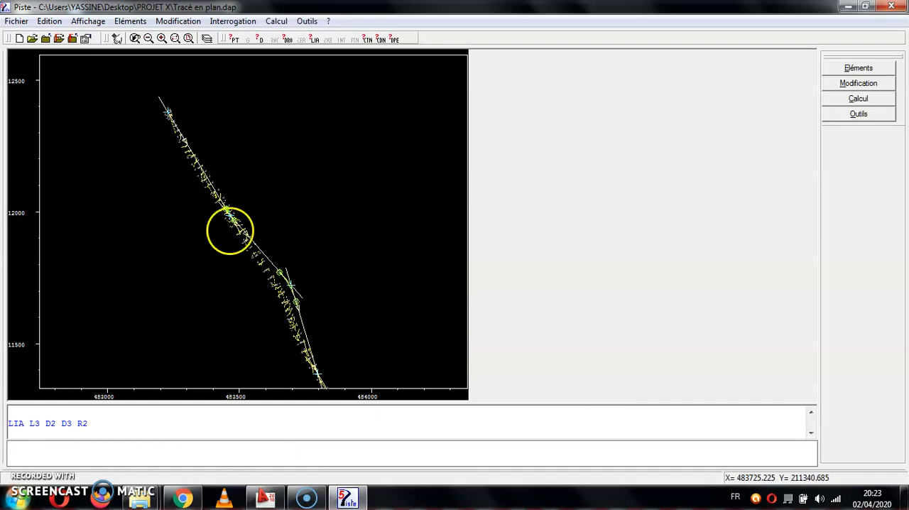
# Create connection L4 between lines D3 and D4 using R1 with the LIA command.
pyautogui.click(150, 40)
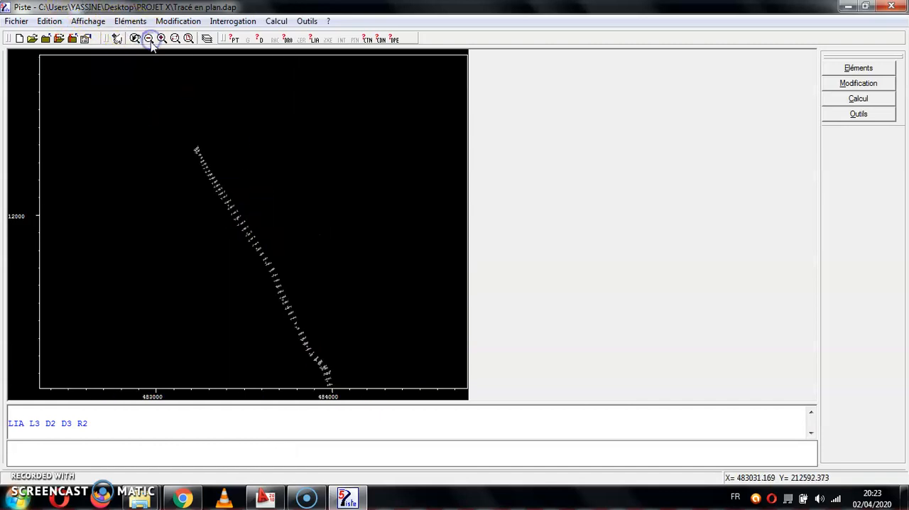
pyautogui.click(248, 458)
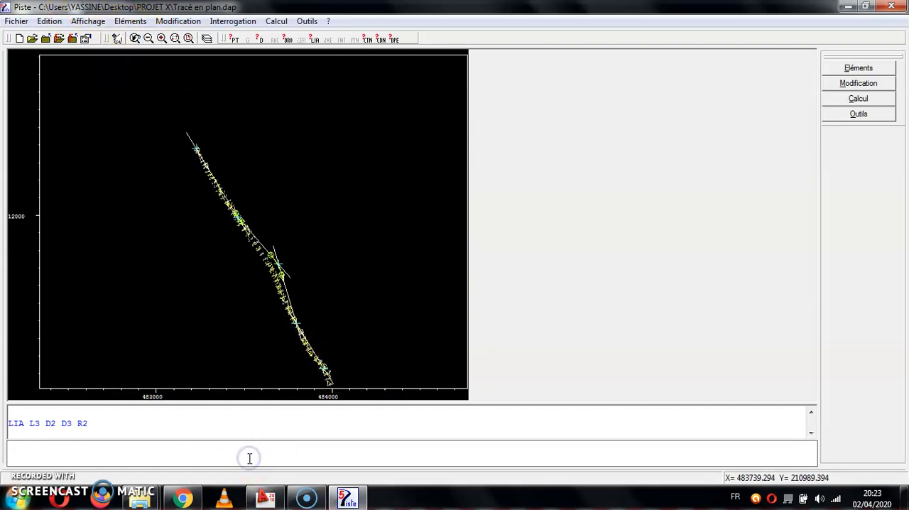
pyautogui.write('lia l4')
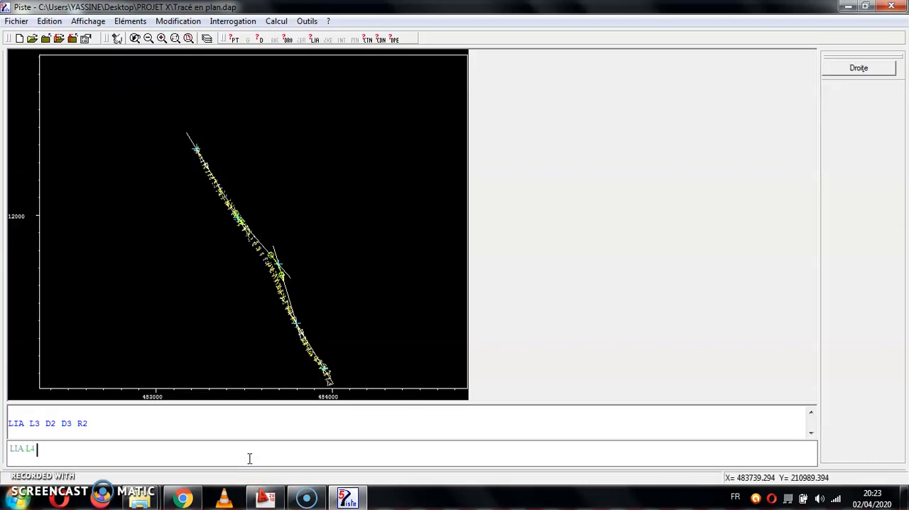
pyautogui.write(' d3 d4 r1')
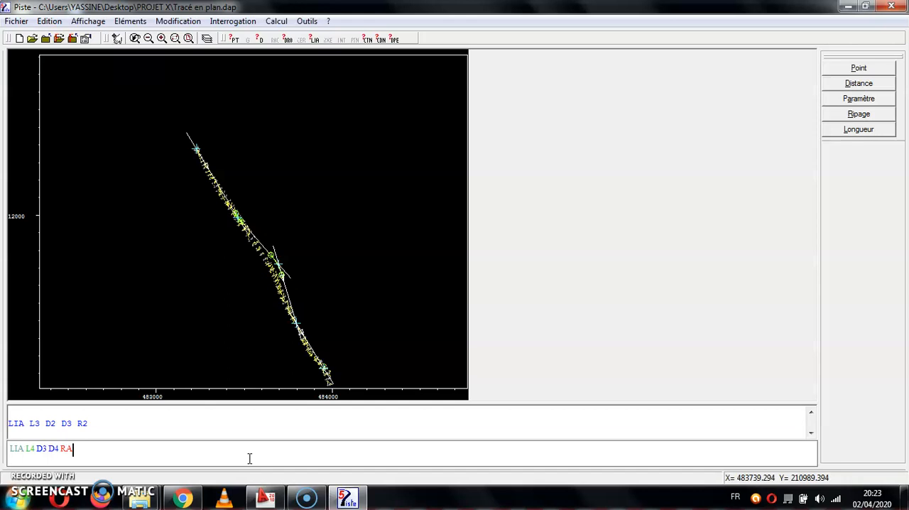
pyautogui.press('Return')
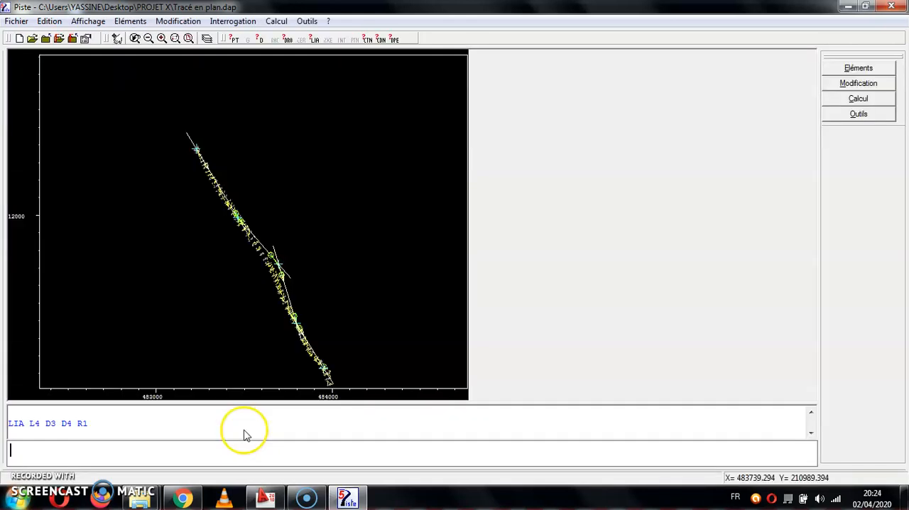
# Erase connection L3 between lines D2 and D3 with the EFE command, picking the curve in the drawing.
pyautogui.click(147, 38)
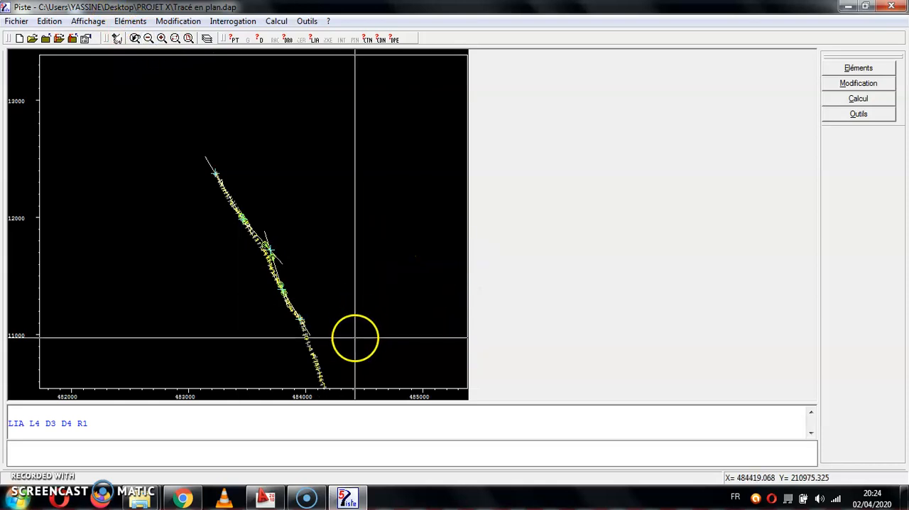
pyautogui.click(161, 38)
pyautogui.click(329, 223)
pyautogui.click(250, 291)
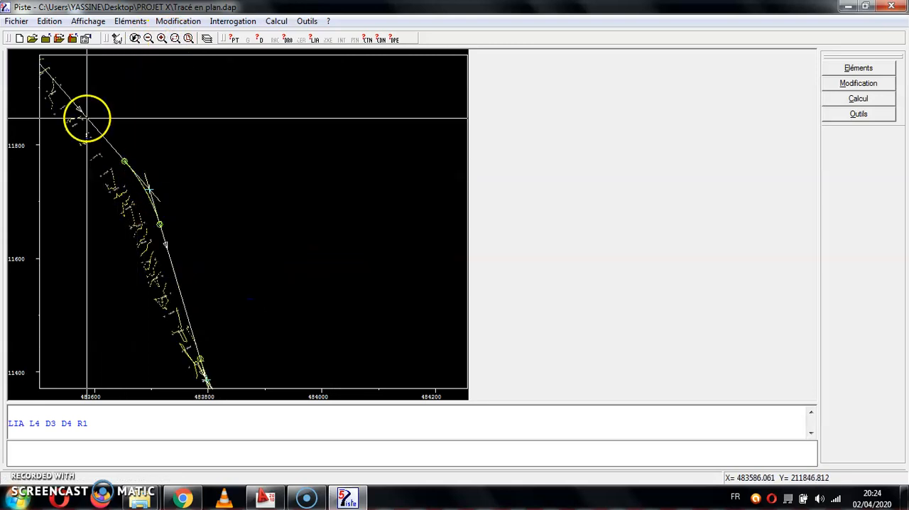
pyautogui.click(235, 448)
pyautogui.click(197, 448)
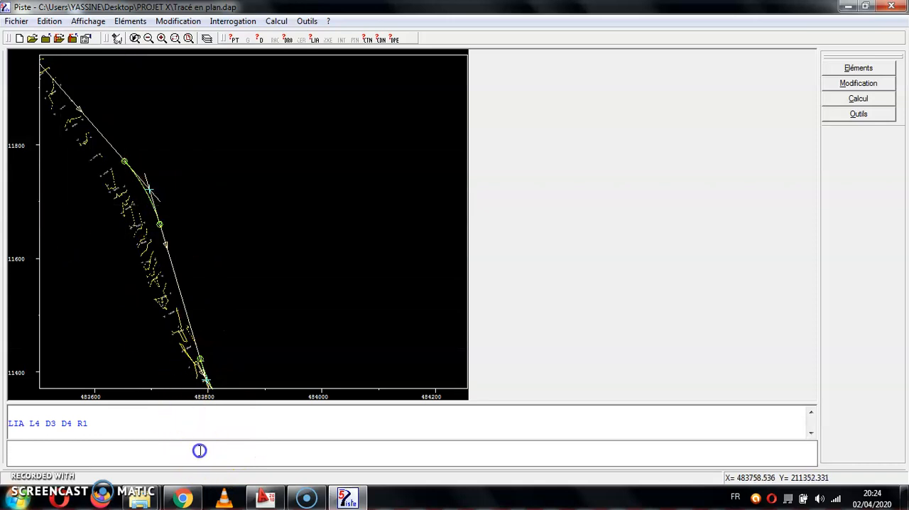
pyautogui.write('EFE')
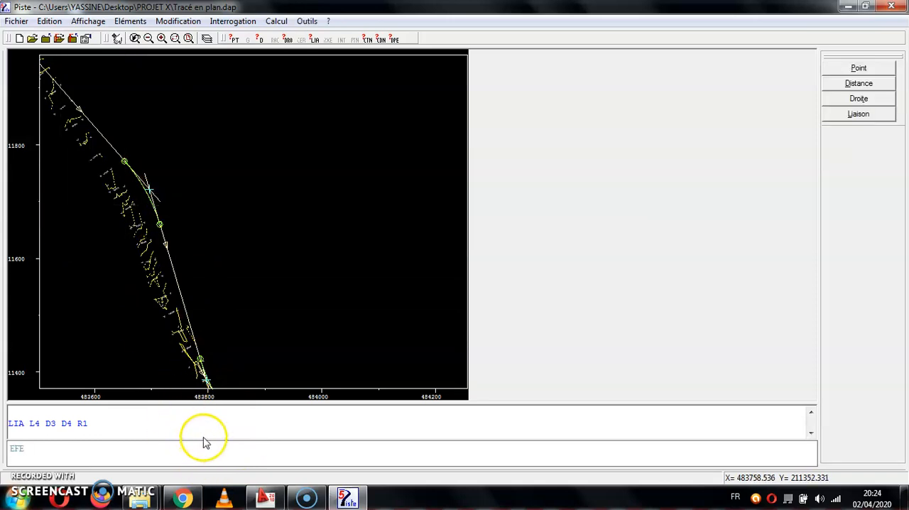
pyautogui.click(859, 117)
pyautogui.click(139, 191)
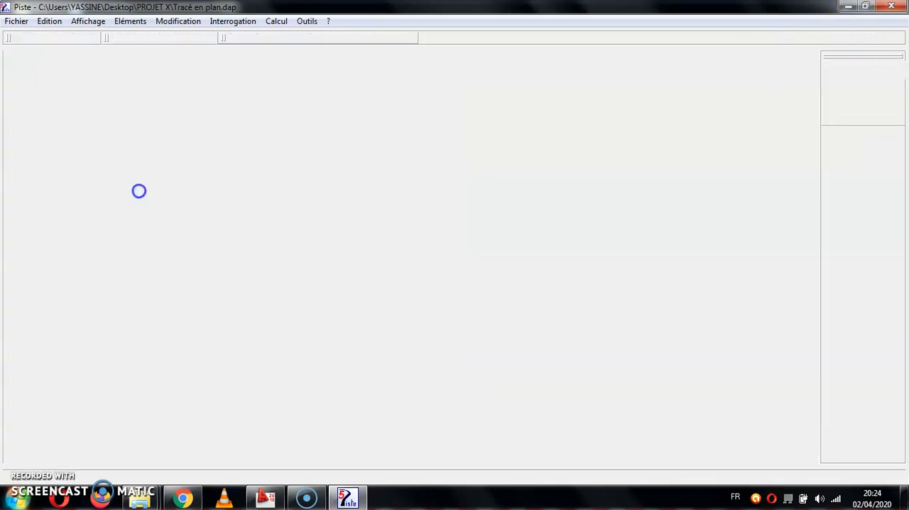
pyautogui.press('Return')
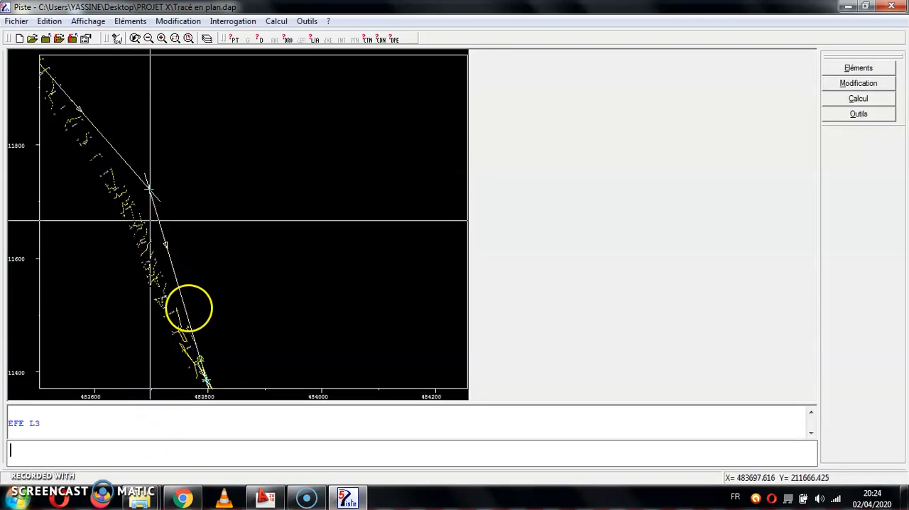
# Define distance R3 as 800 with the DIS command.
pyautogui.click(204, 459)
pyautogui.write('DIS')
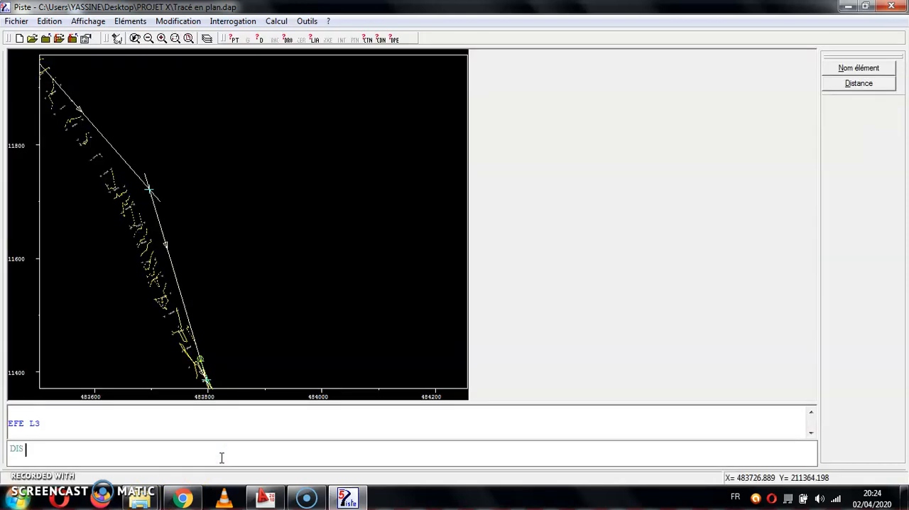
pyautogui.write(' R')
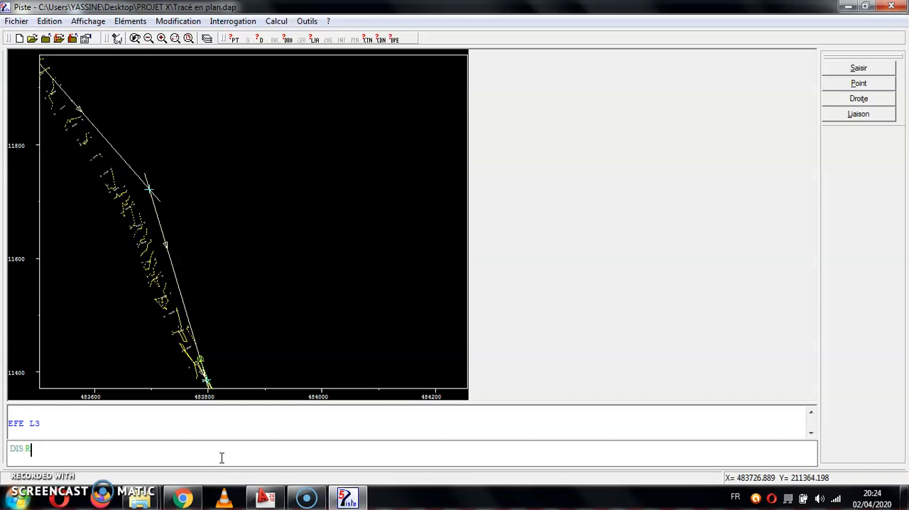
pyautogui.write('3 800')
pyautogui.press('Return')
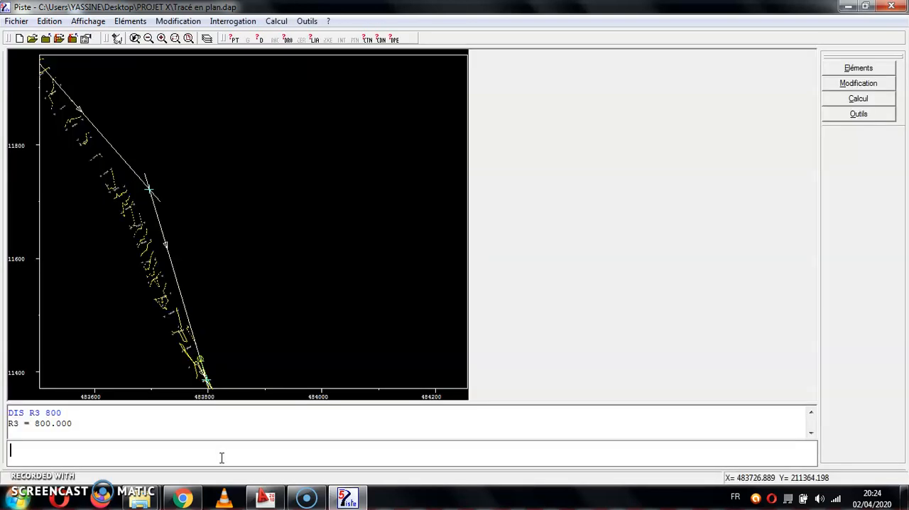
# Create connection L3 between lines D2 and D3 using R3 with the LIA command.
pyautogui.write('LIA L3')
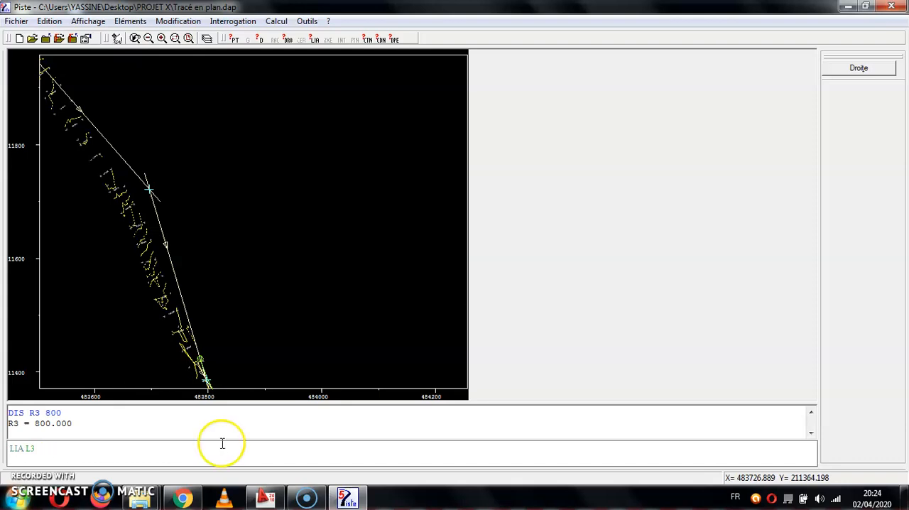
pyautogui.click(834, 68)
pyautogui.click(187, 274)
pyautogui.click(863, 67)
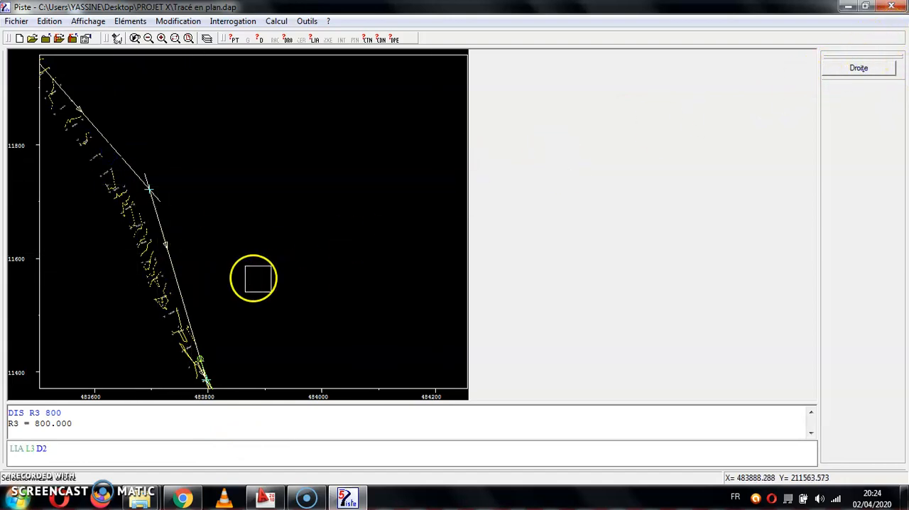
pyautogui.click(174, 267)
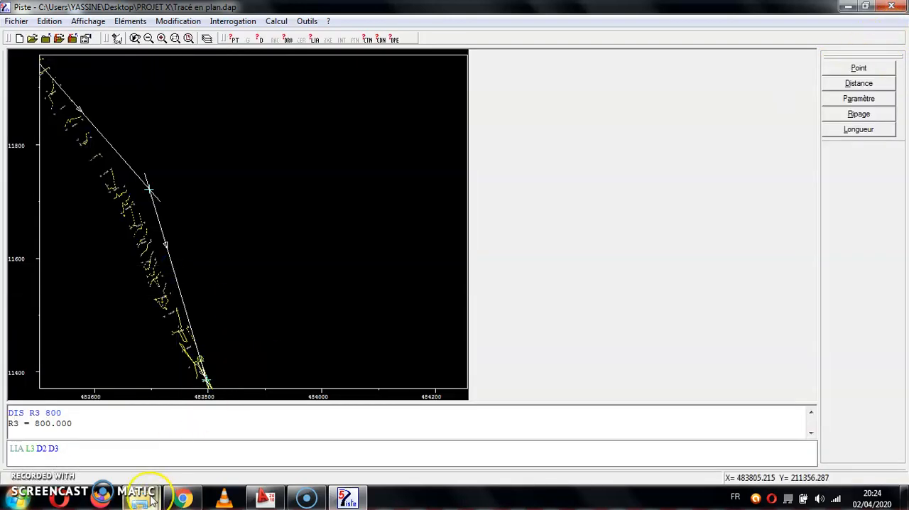
pyautogui.moveTo(152, 500)
pyautogui.write('R3')
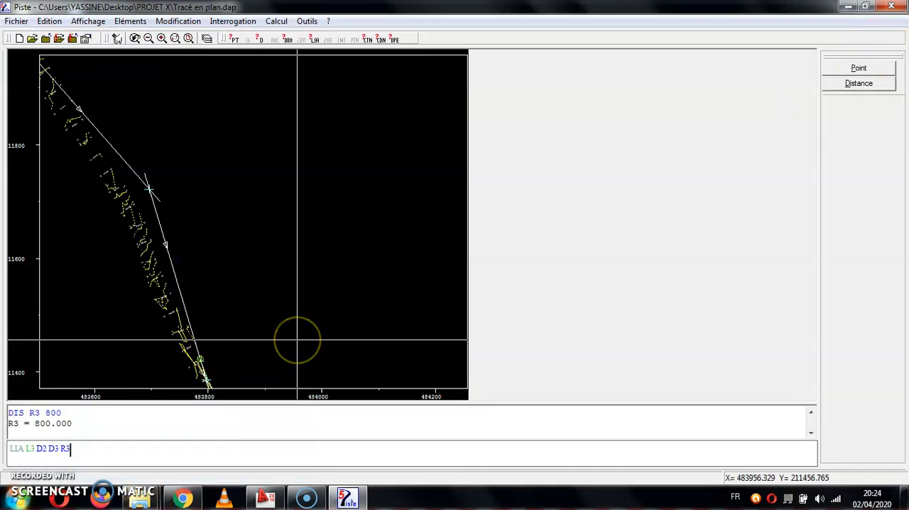
pyautogui.press('Return')
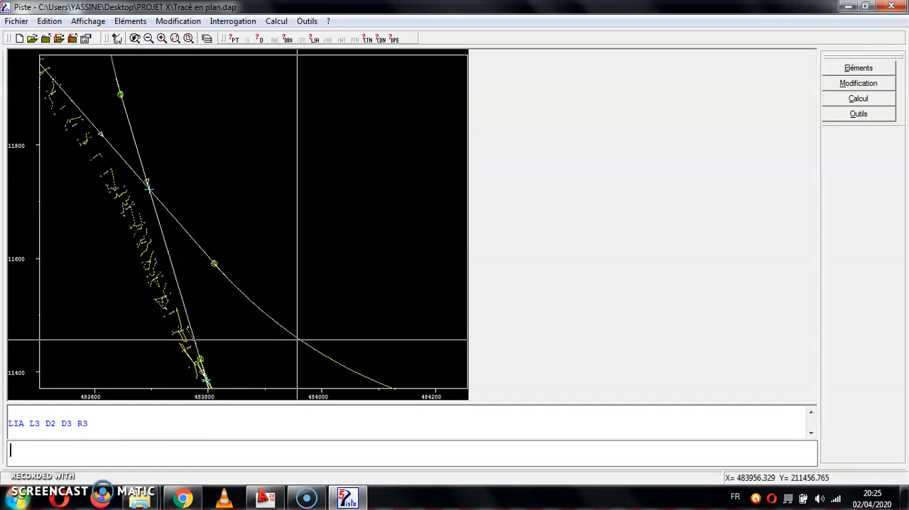
# Redefine distance R3 as -800 with the DIS command.
pyautogui.click(182, 449)
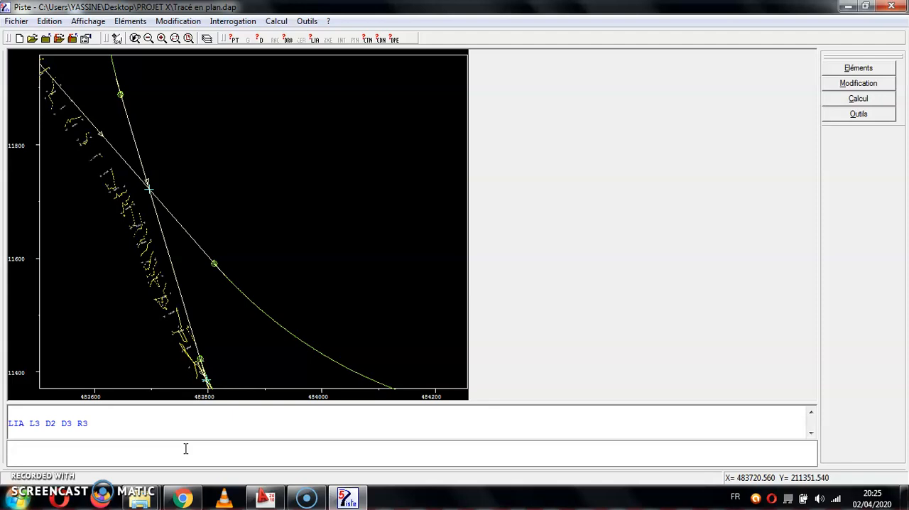
pyautogui.write('DIS')
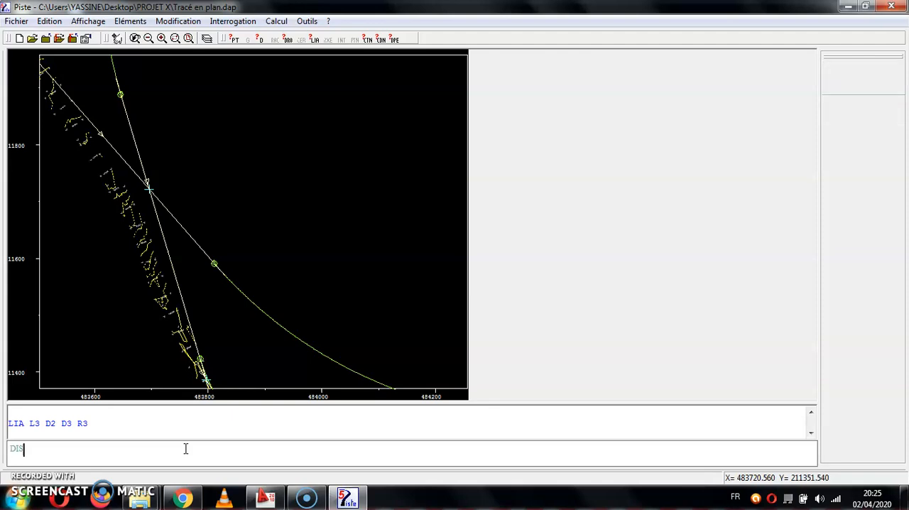
pyautogui.write(' R3')
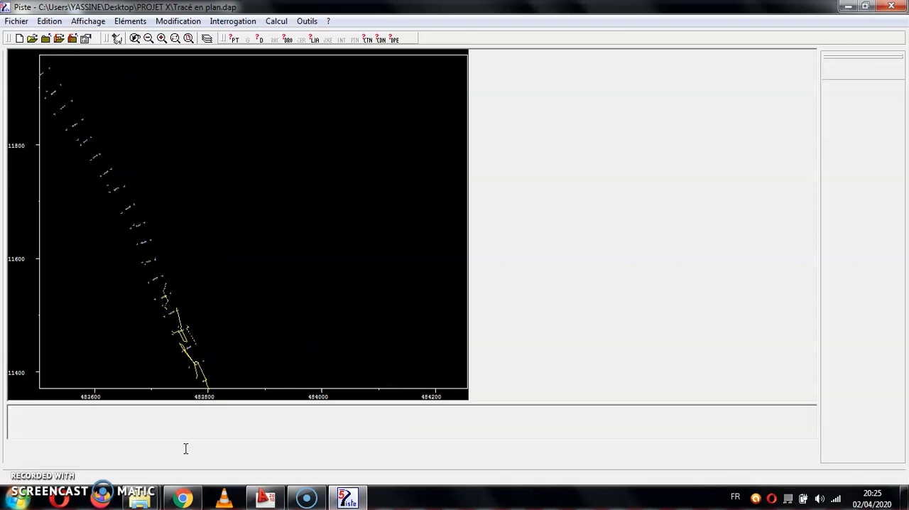
pyautogui.write(' -800')
pyautogui.press('Return')
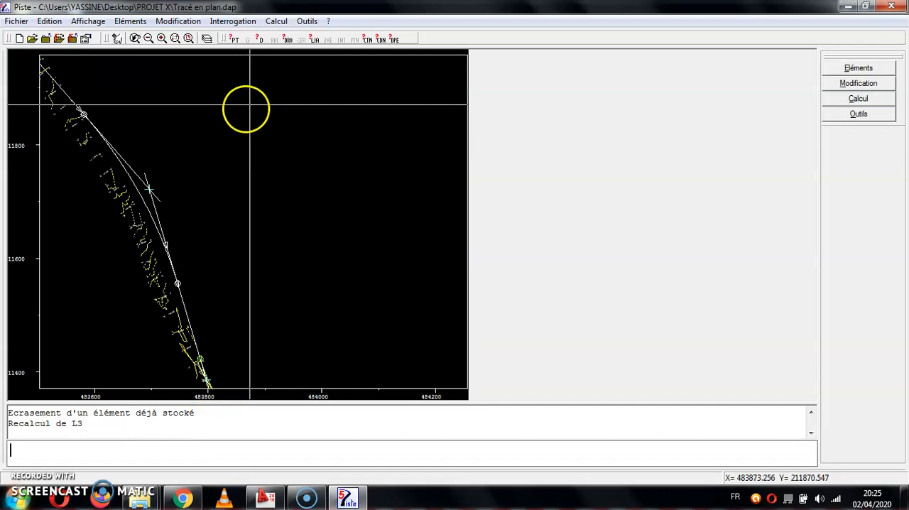
pyautogui.rightClick(185, 374)
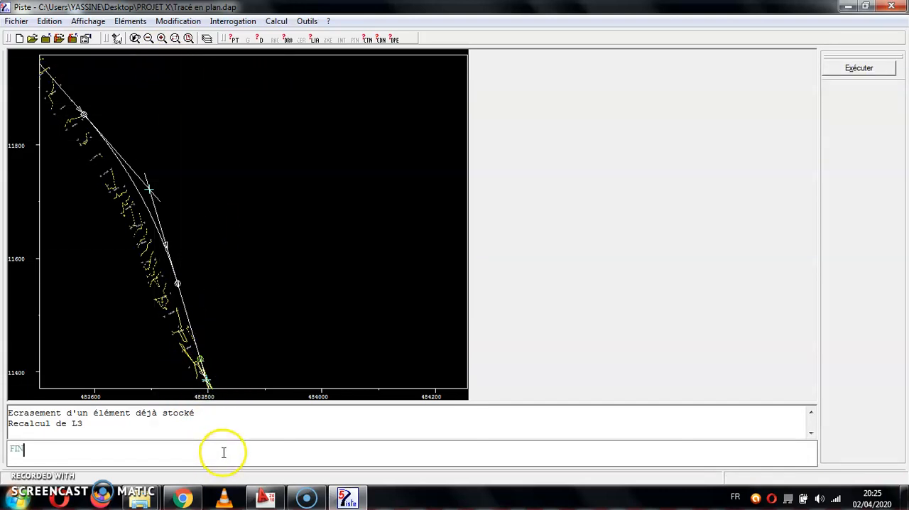
pyautogui.rightClick(138, 453)
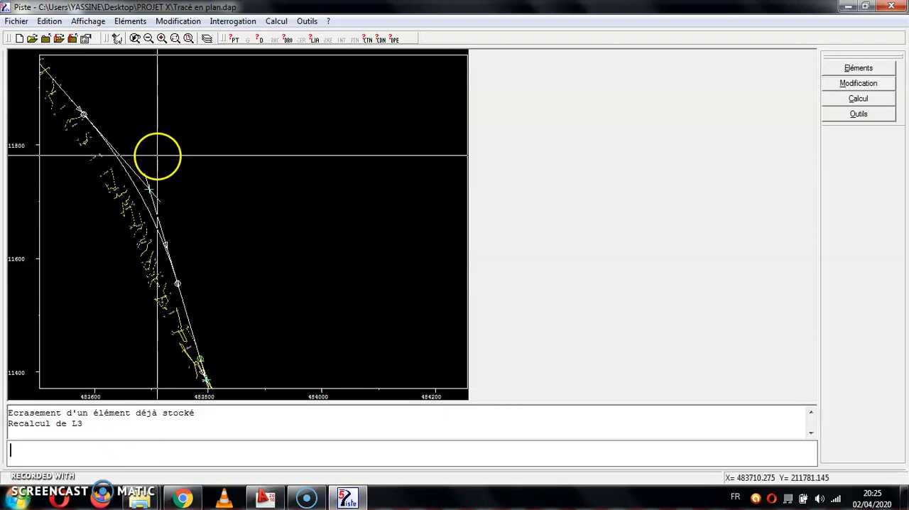
pyautogui.click(222, 453)
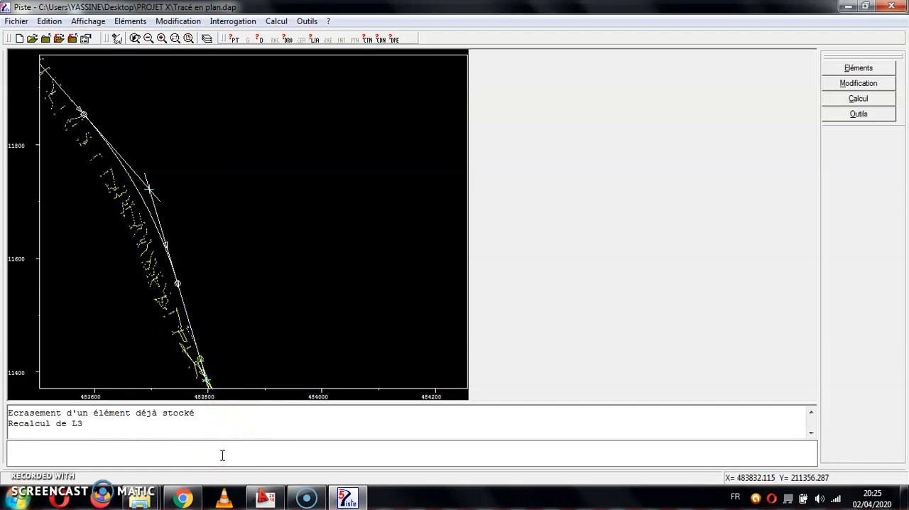
pyautogui.click(874, 84)
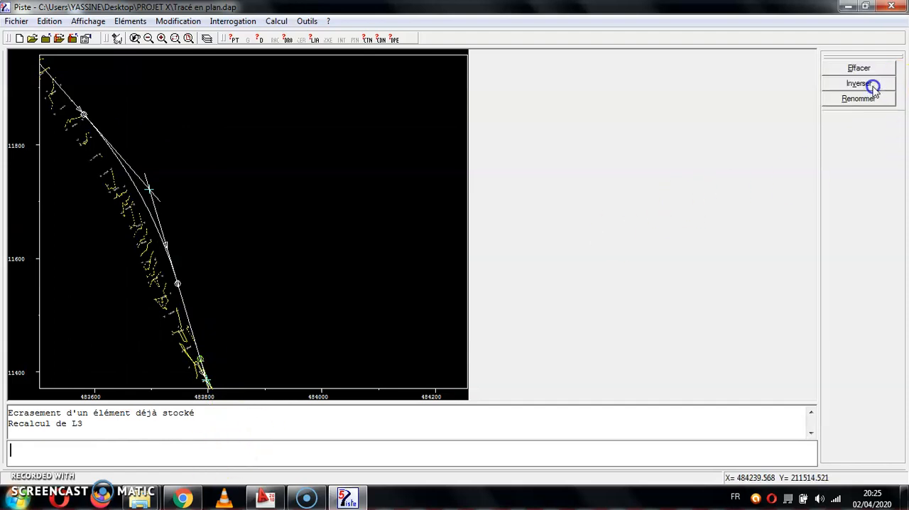
pyautogui.click(377, 448)
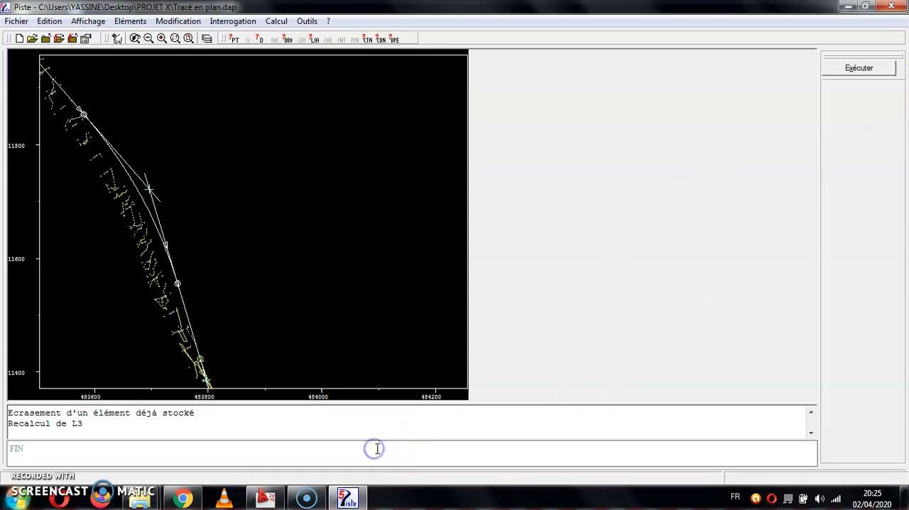
pyautogui.press('BackSpace')
pyautogui.press('BackSpace')
pyautogui.press('BackSpace')
# Redefine existing point P3 with the POI command, picking its new position graphically near the L3 curve at about 483669.93, 211705.98.
pyautogui.write('POI')
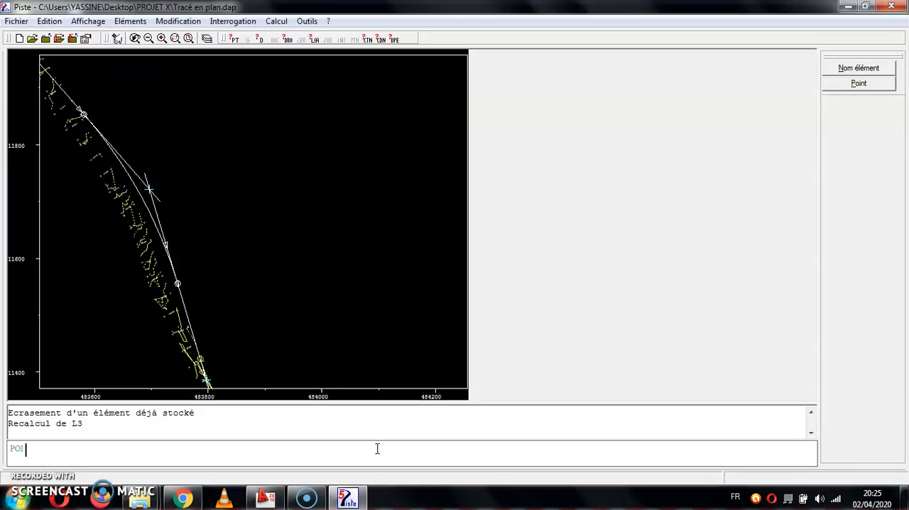
pyautogui.click(859, 83)
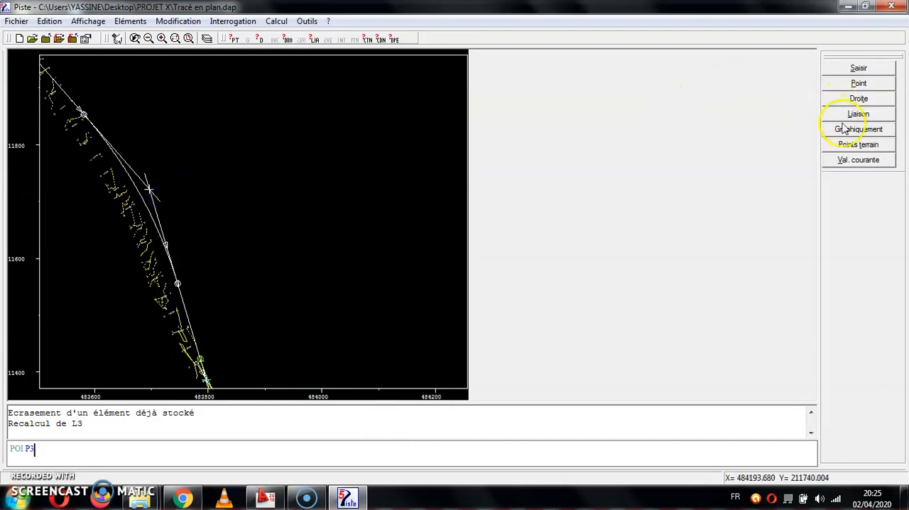
pyautogui.click(844, 129)
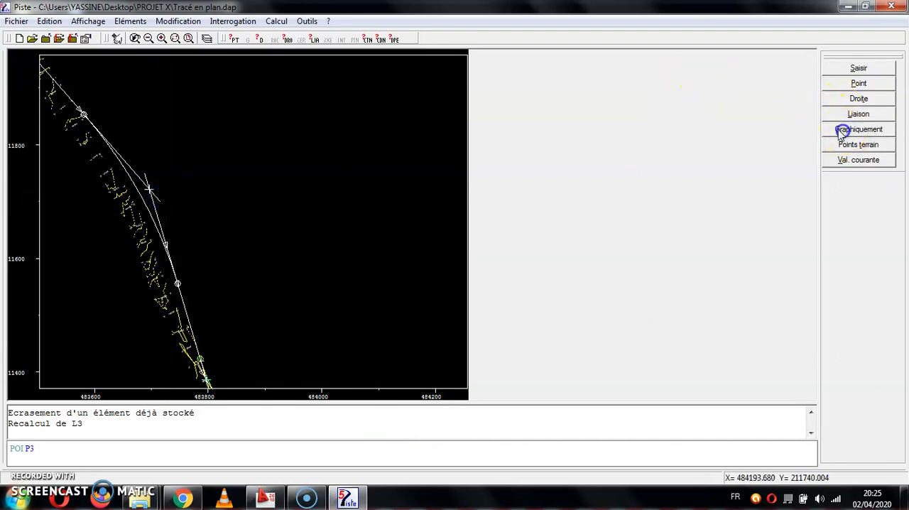
pyautogui.click(140, 195)
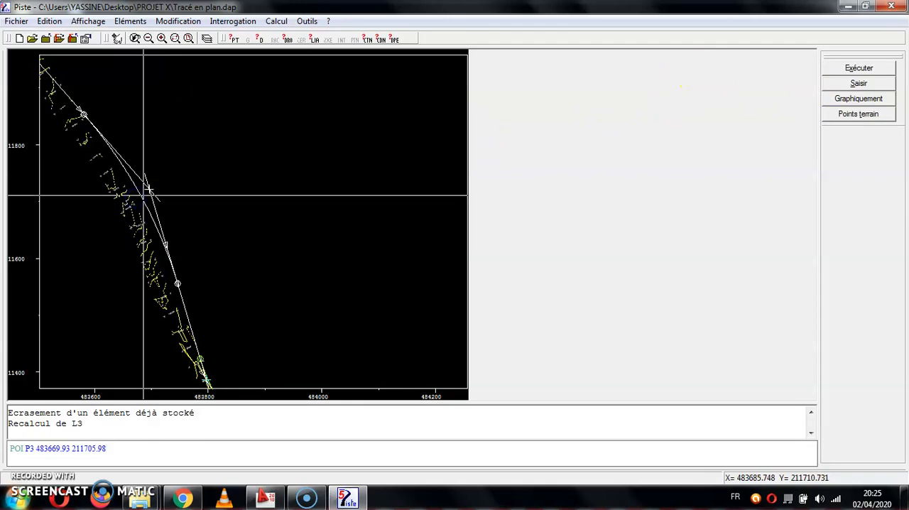